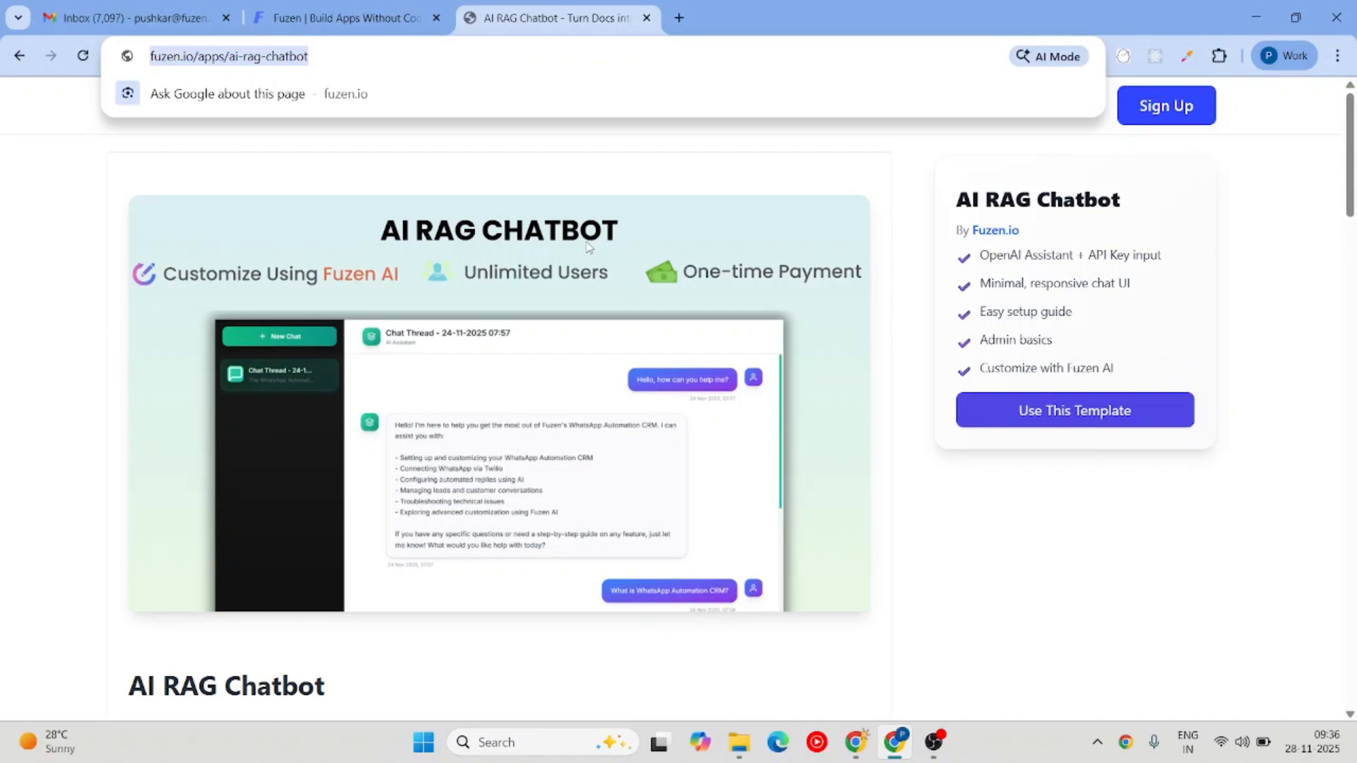
# Review the AI RAG Chatbot template page, including its app preview images, feature list, testimonials and frequently asked questions.
pyautogui.click(359, 227)
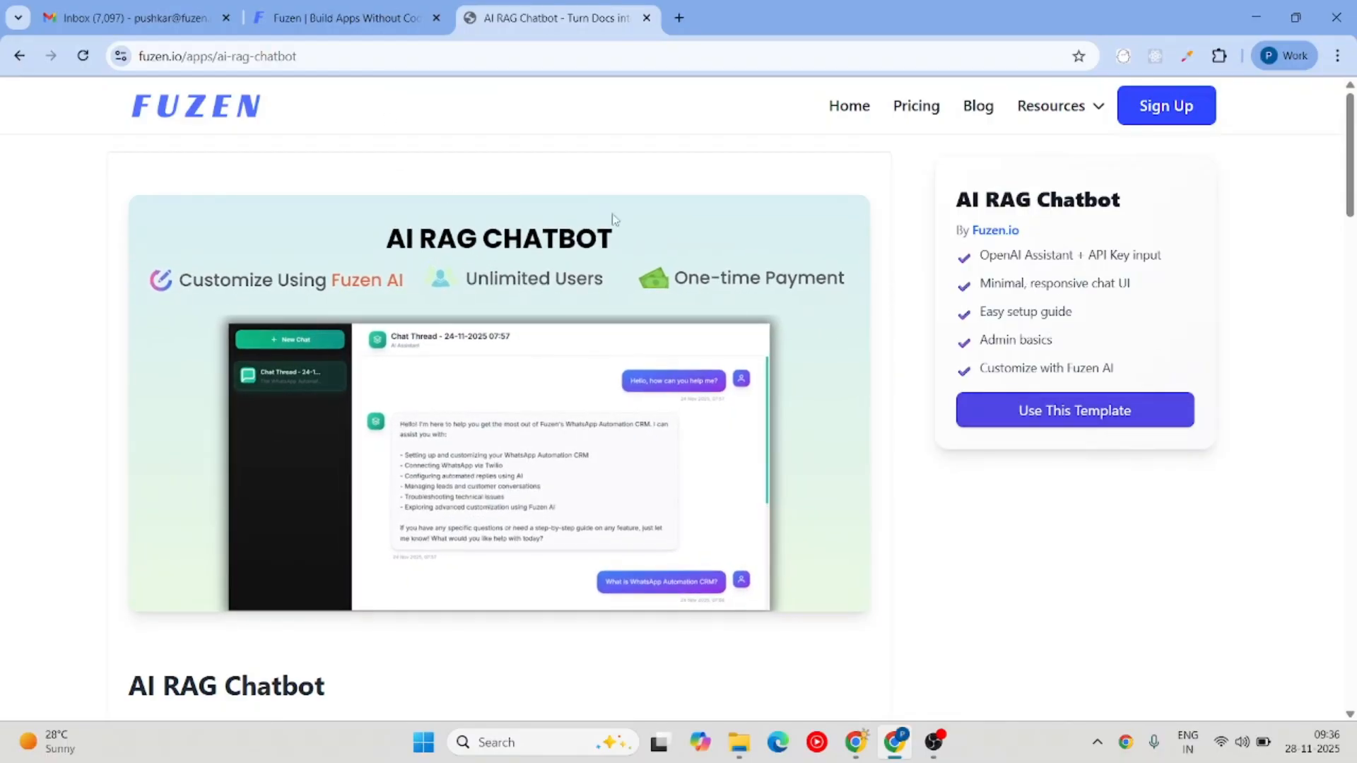
pyautogui.scroll(-8, 553, 542)
pyautogui.scroll(-2, 553, 542)
pyautogui.click(840, 471)
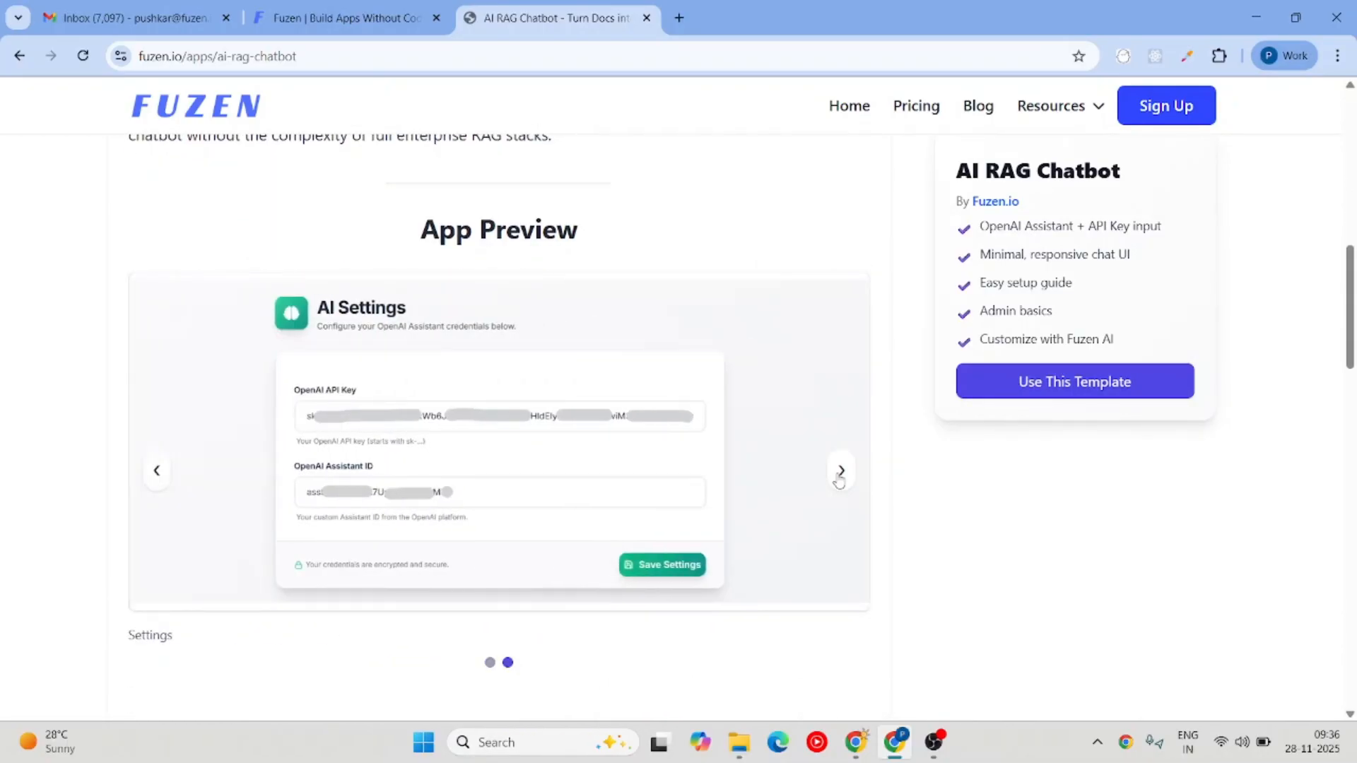
pyautogui.click(840, 471)
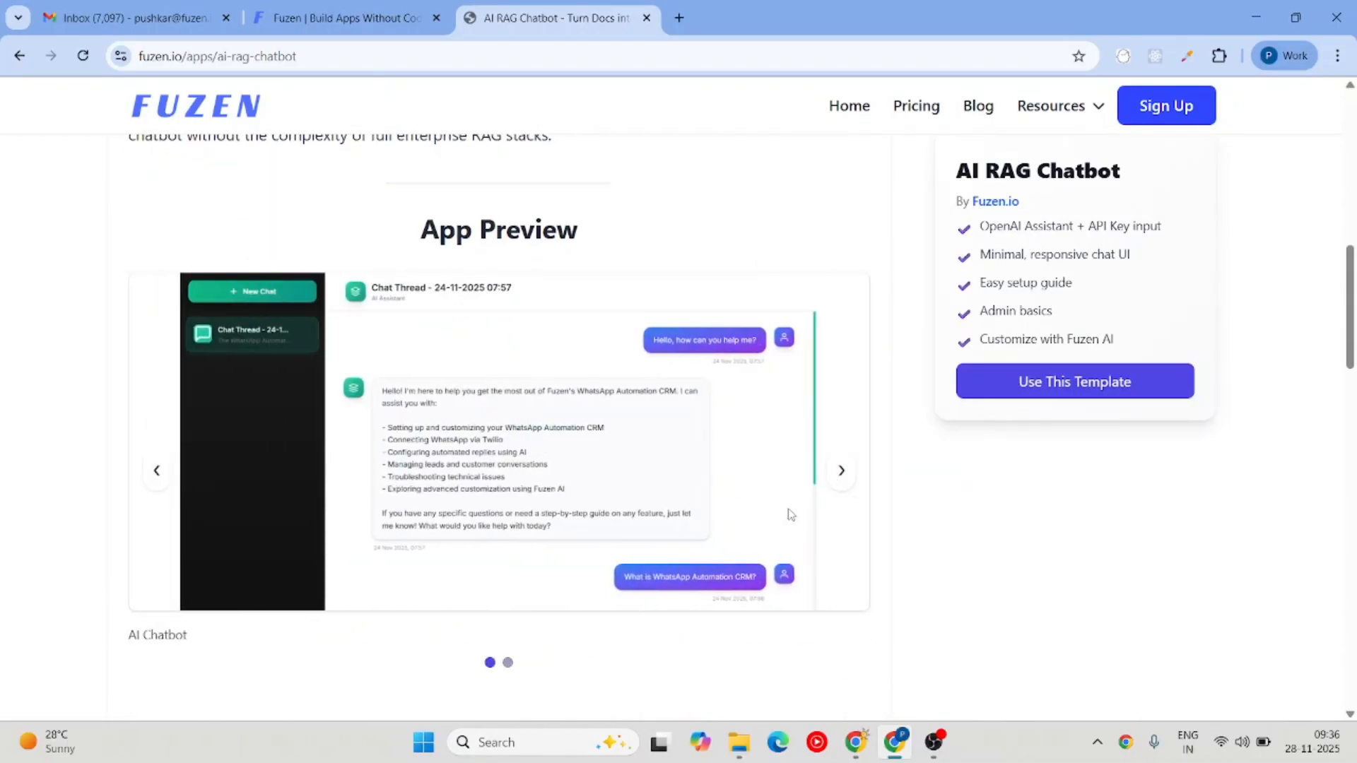
pyautogui.click(841, 470)
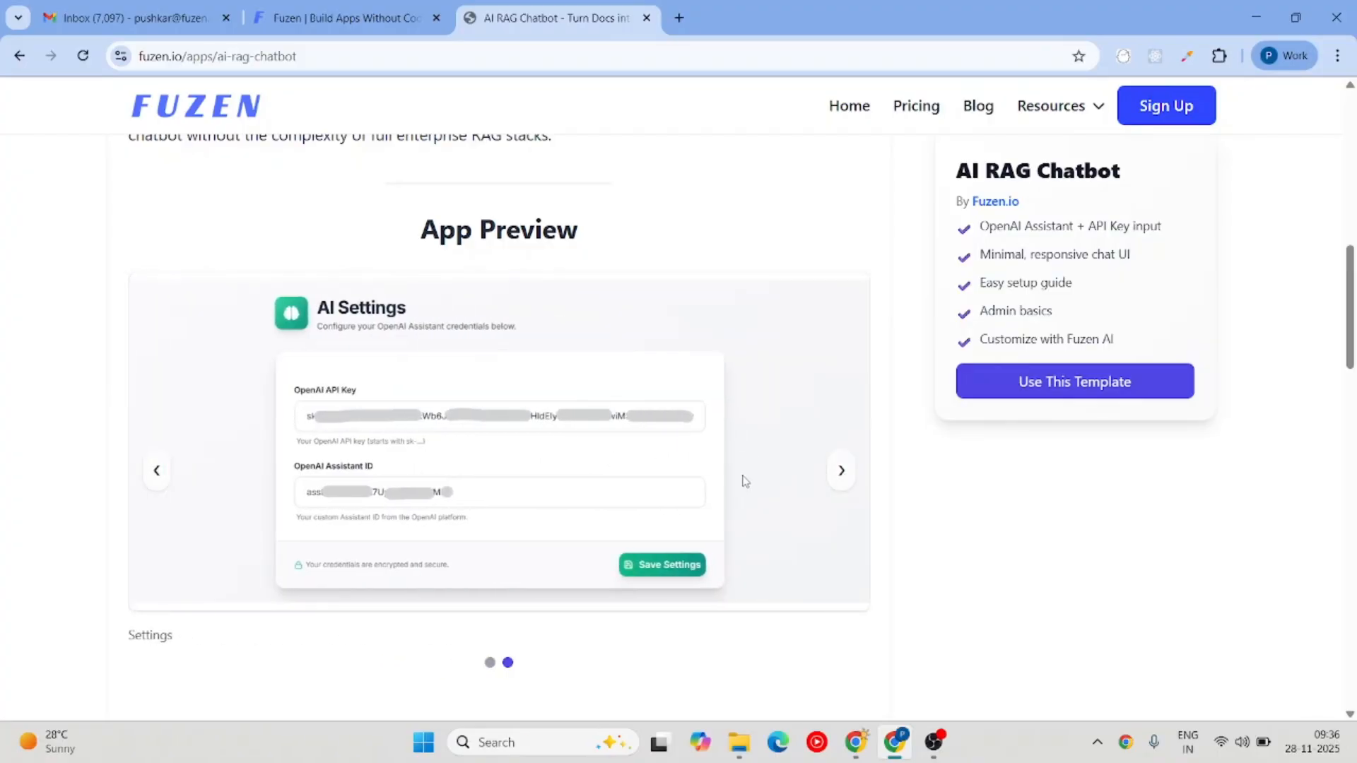
pyautogui.scroll(-15, 744, 481)
pyautogui.scroll(3, 744, 481)
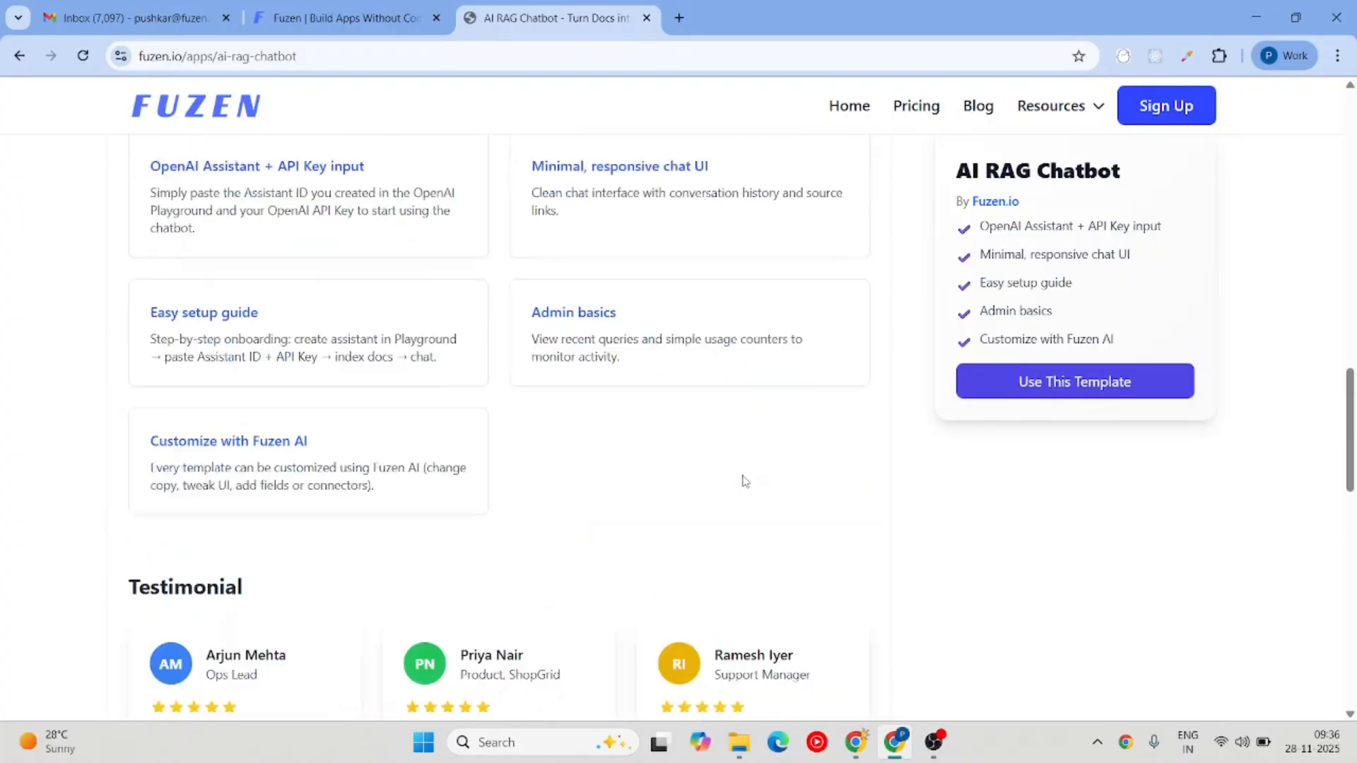
pyautogui.scroll(5, 742, 481)
pyautogui.scroll(-9, 565, 618)
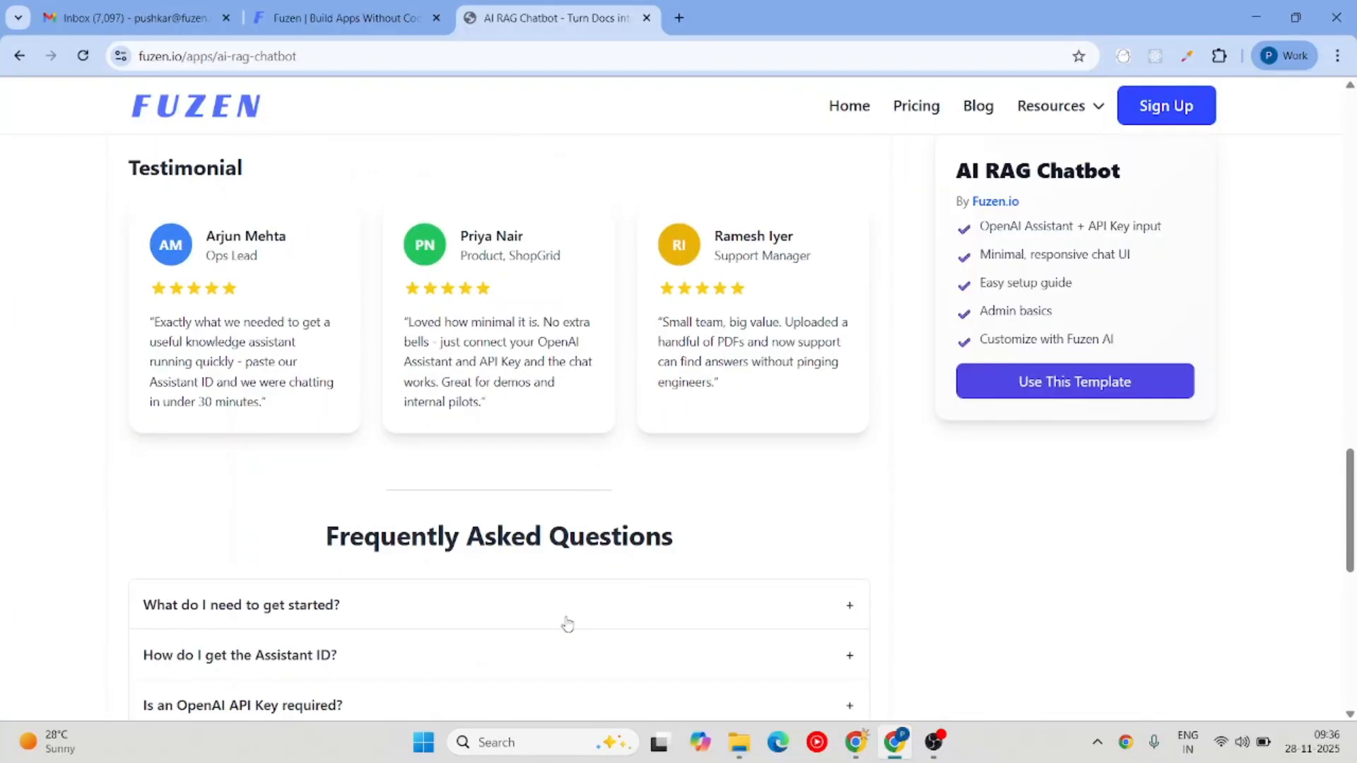
pyautogui.scroll(-3, 568, 622)
pyautogui.scroll(15, 569, 624)
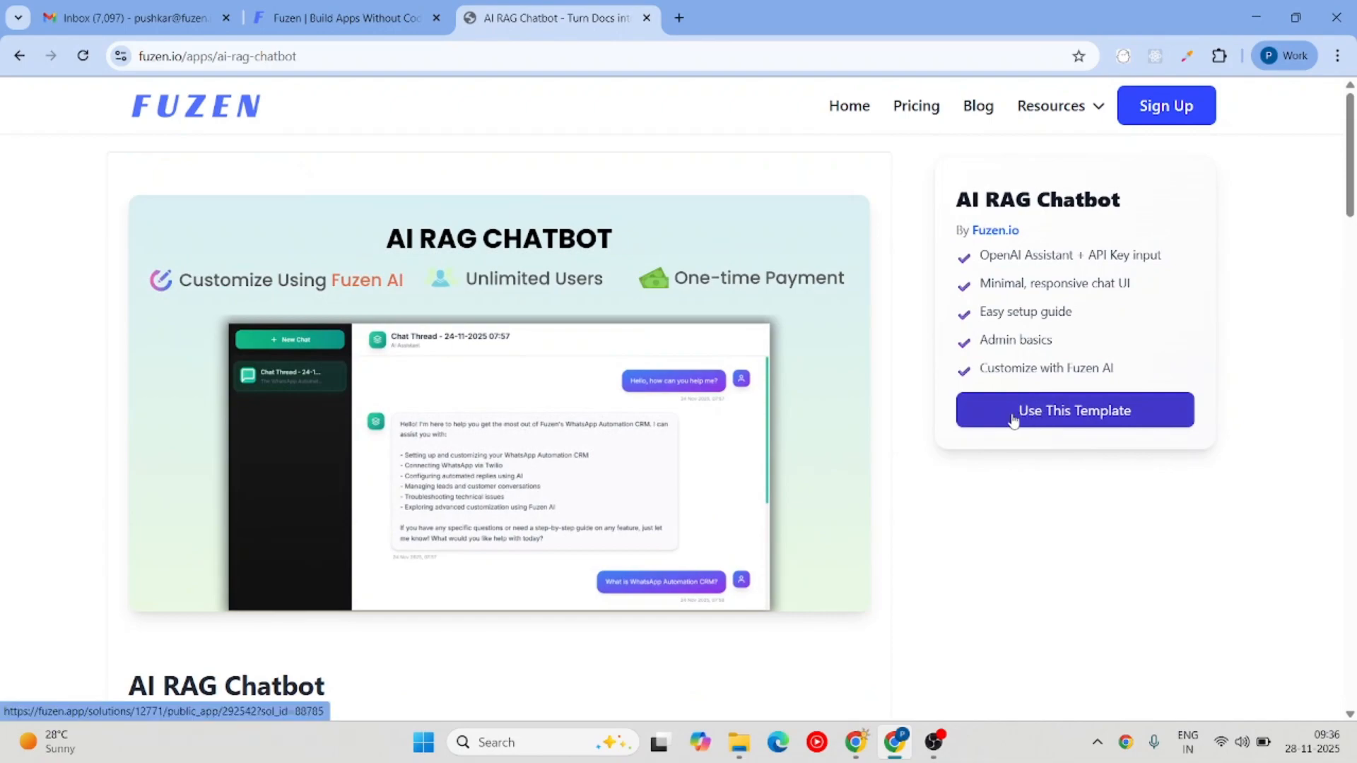
# Create an app from the AI RAG Chatbot template and bring up the resulting chatbot app.
pyautogui.click(1058, 419)
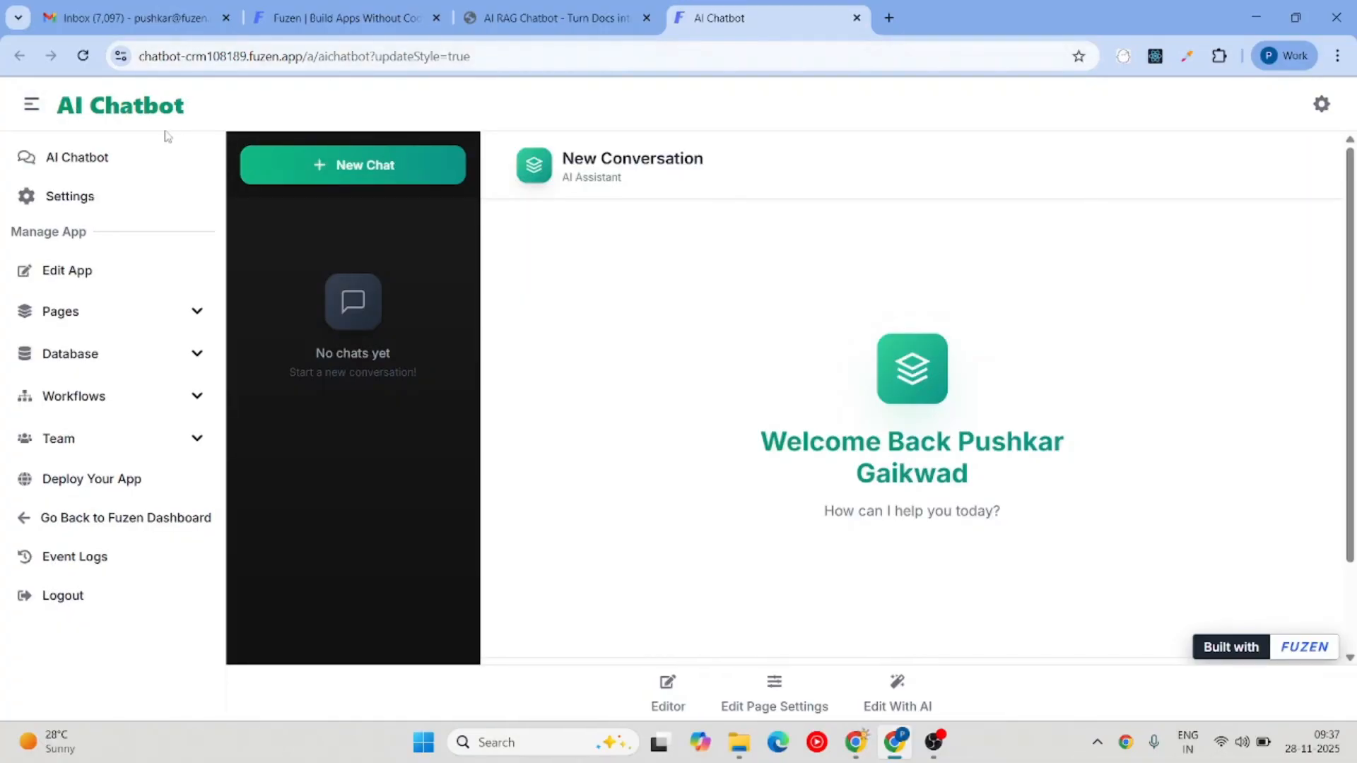
pyautogui.click(555, 18)
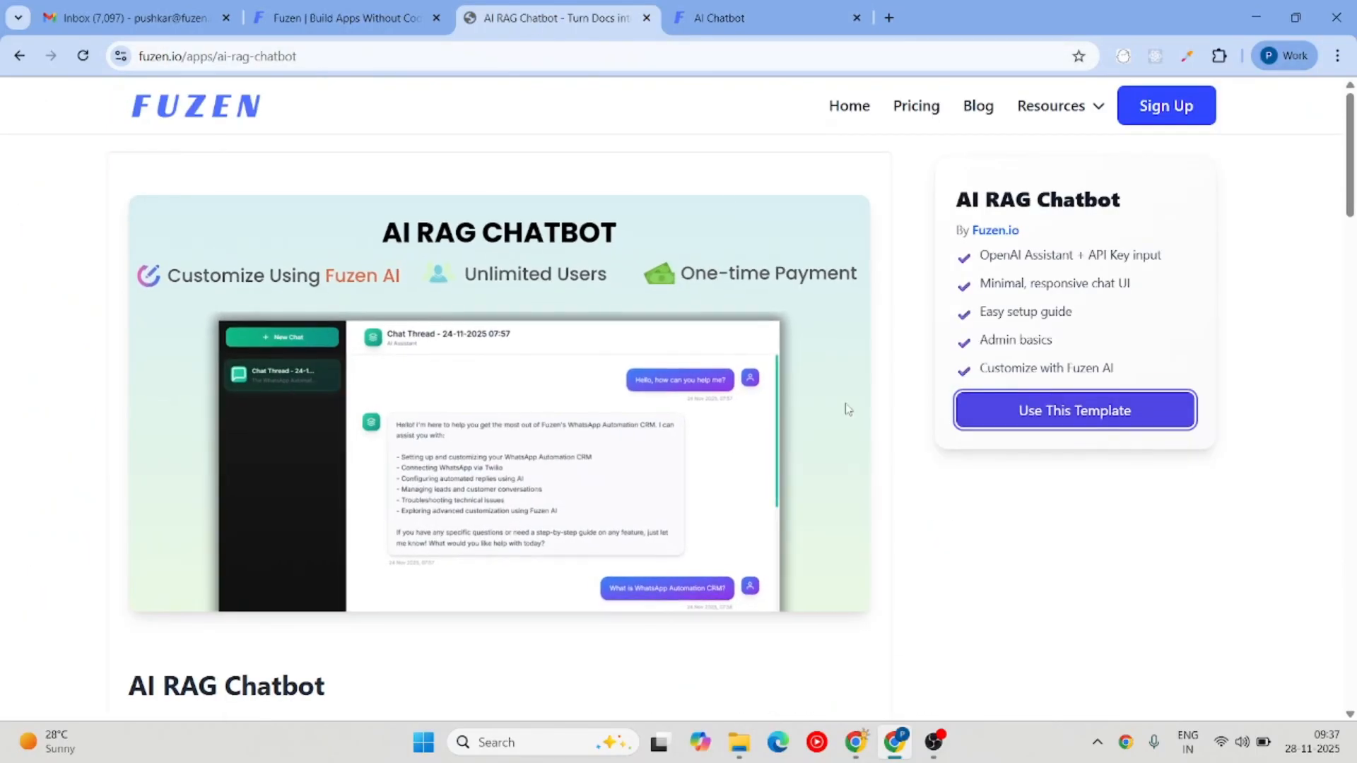
pyautogui.click(749, 18)
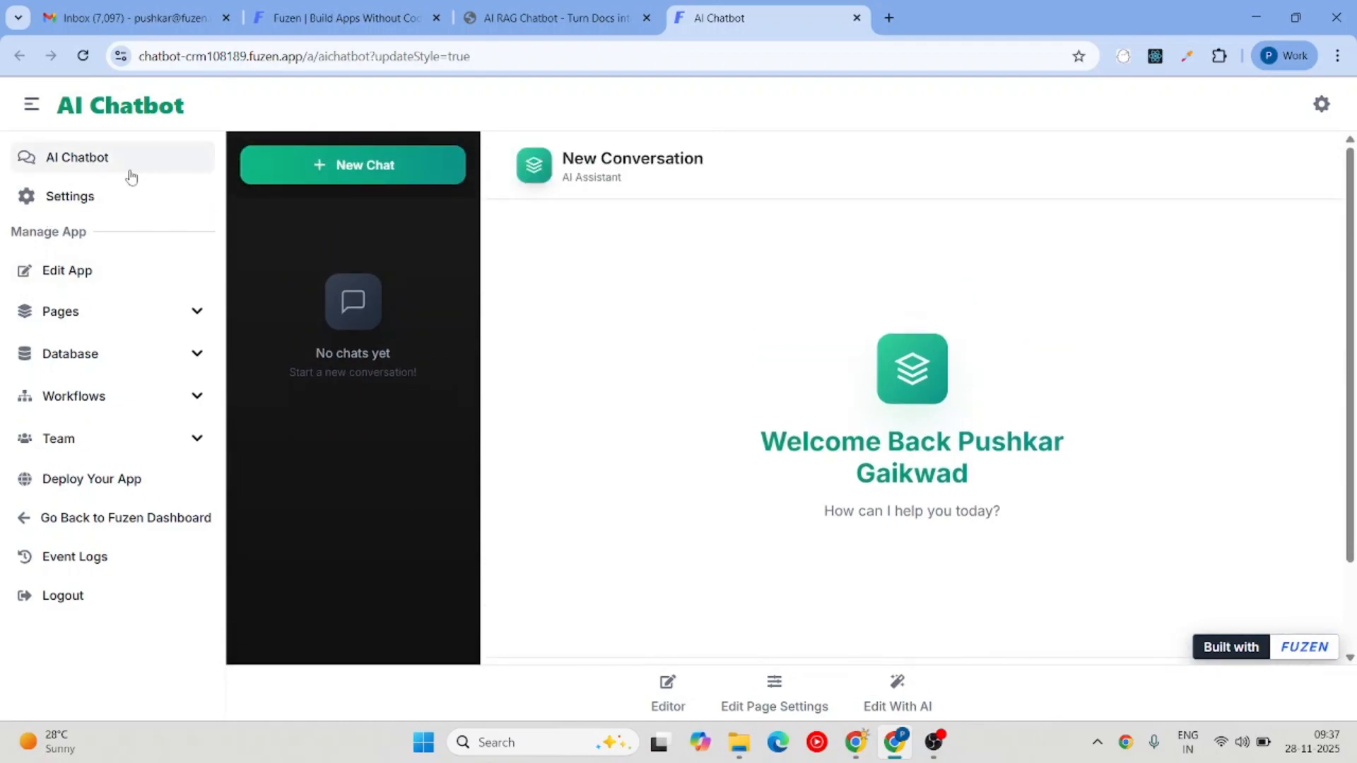
# View the chatbot's message box and open the AI Settings page with the OpenAI API Key and Assistant ID fields.
pyautogui.click(627, 591)
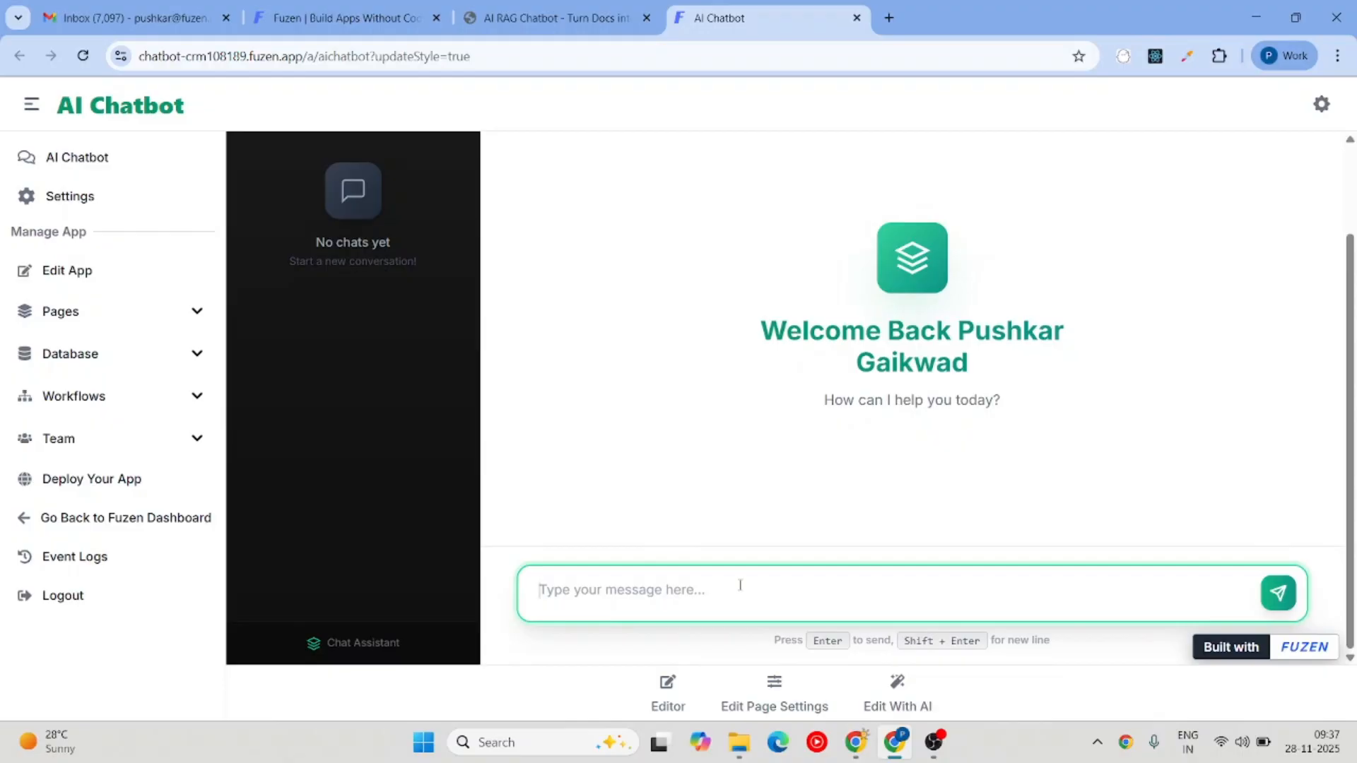
pyautogui.click(74, 198)
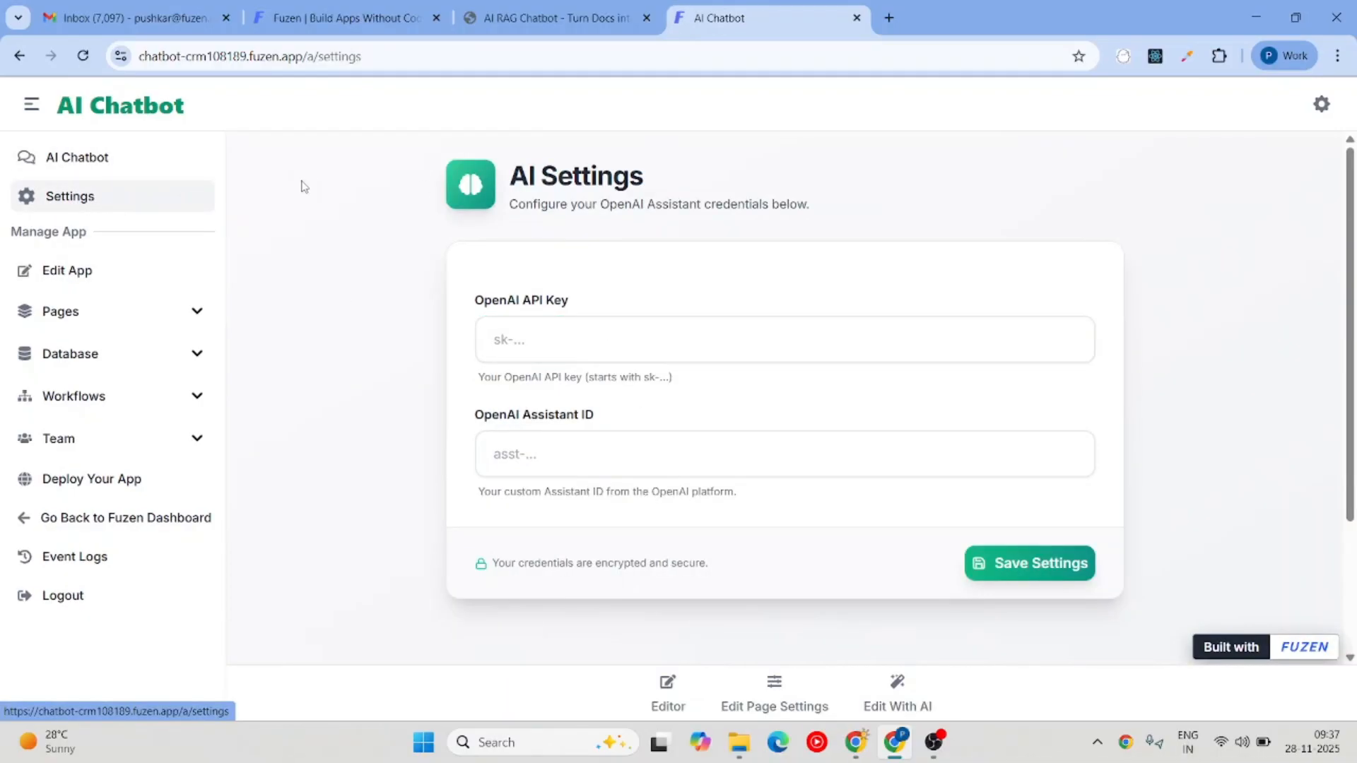
pyautogui.tripleClick(632, 169)
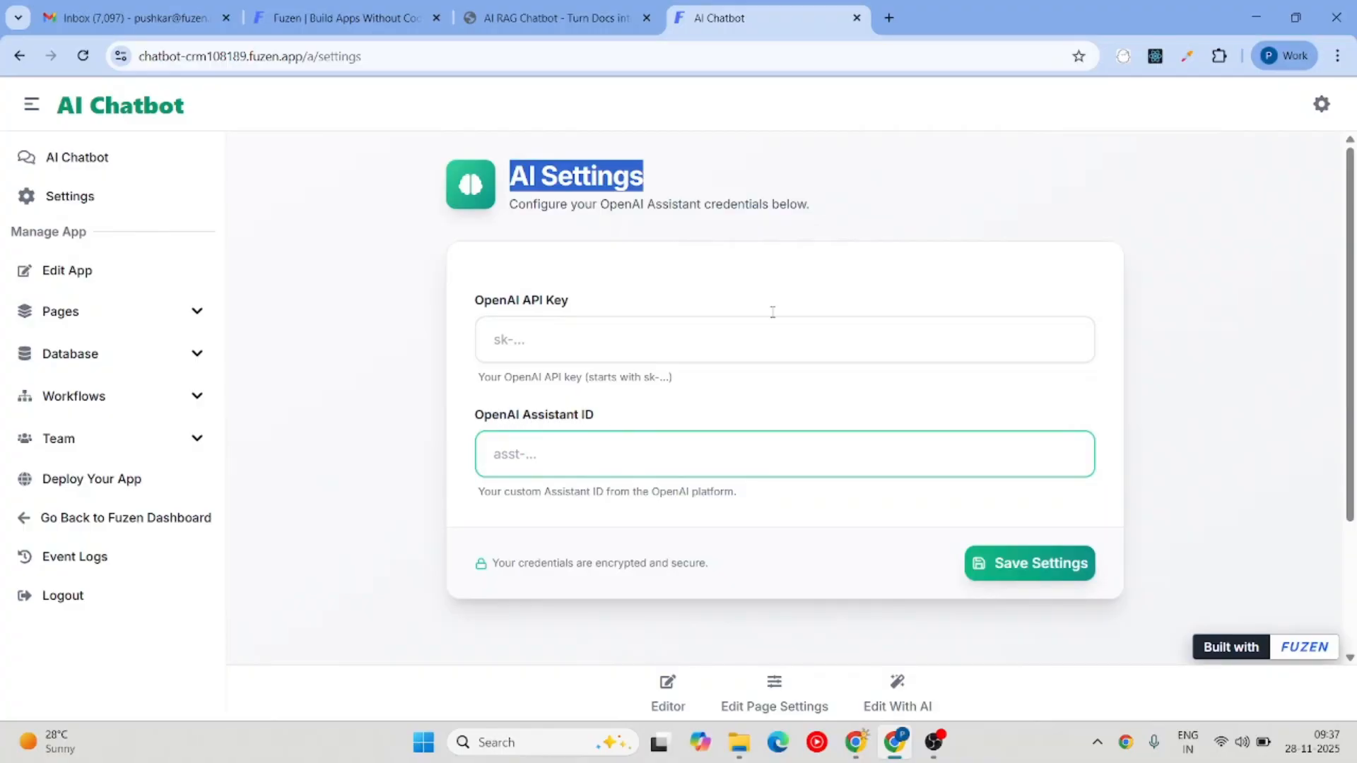
# Open the OpenAI Platform assistants playground in a new browser tab.
pyautogui.click(889, 18)
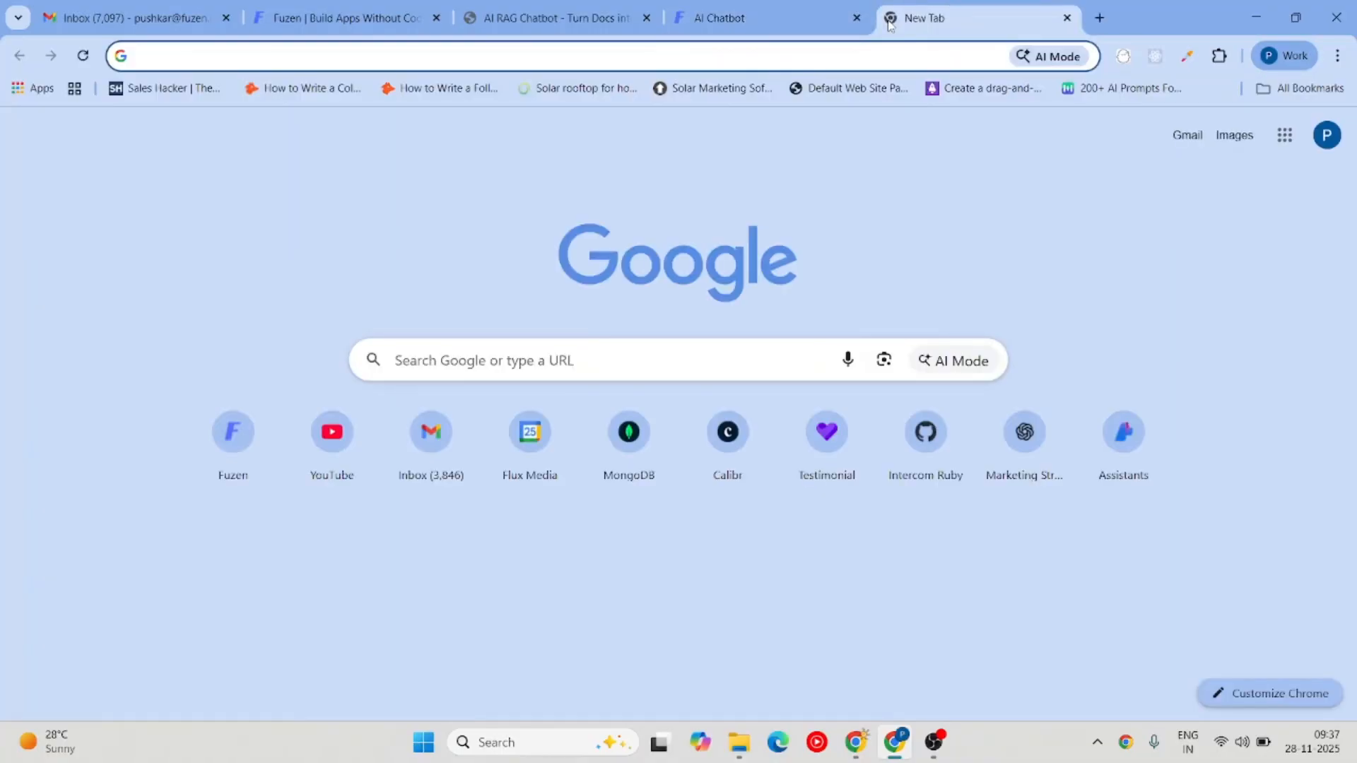
pyautogui.write('open')
pyautogui.press('Return')
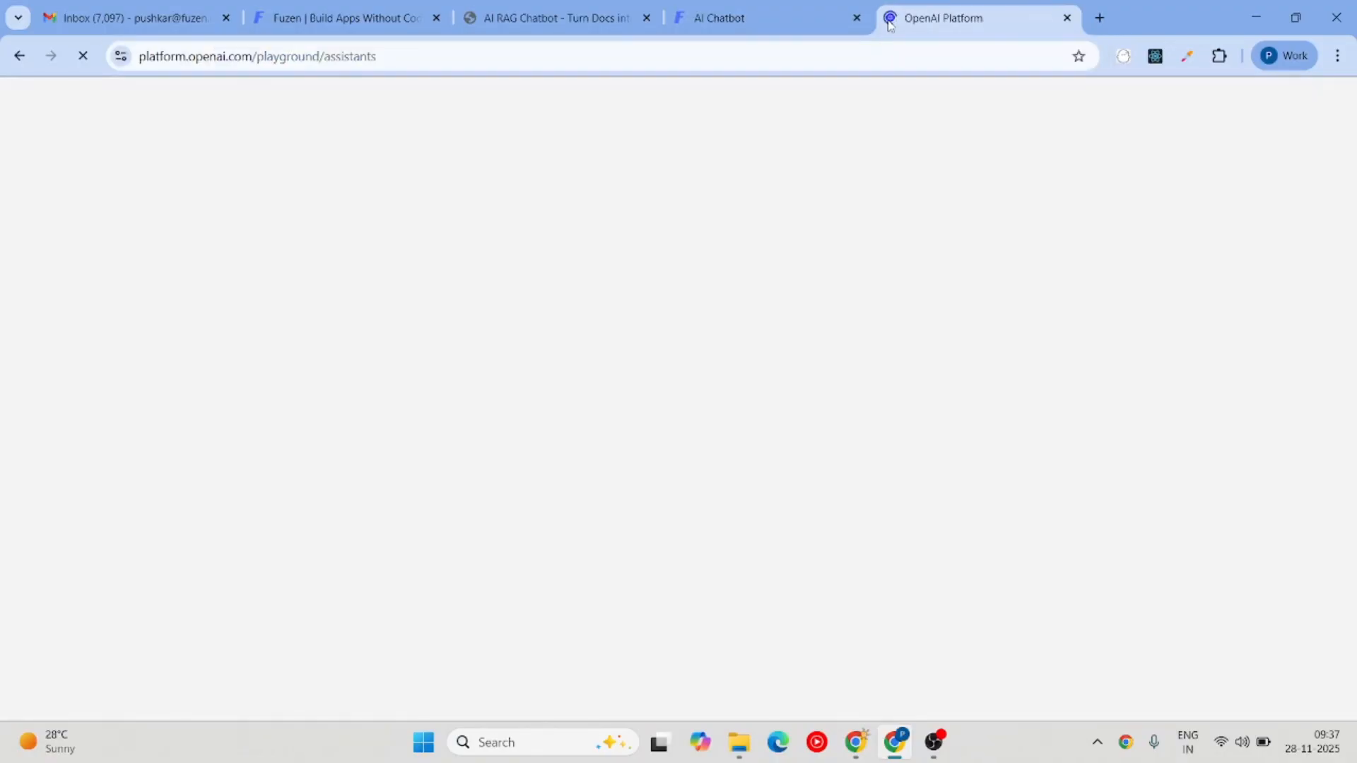
pyautogui.click(772, 15)
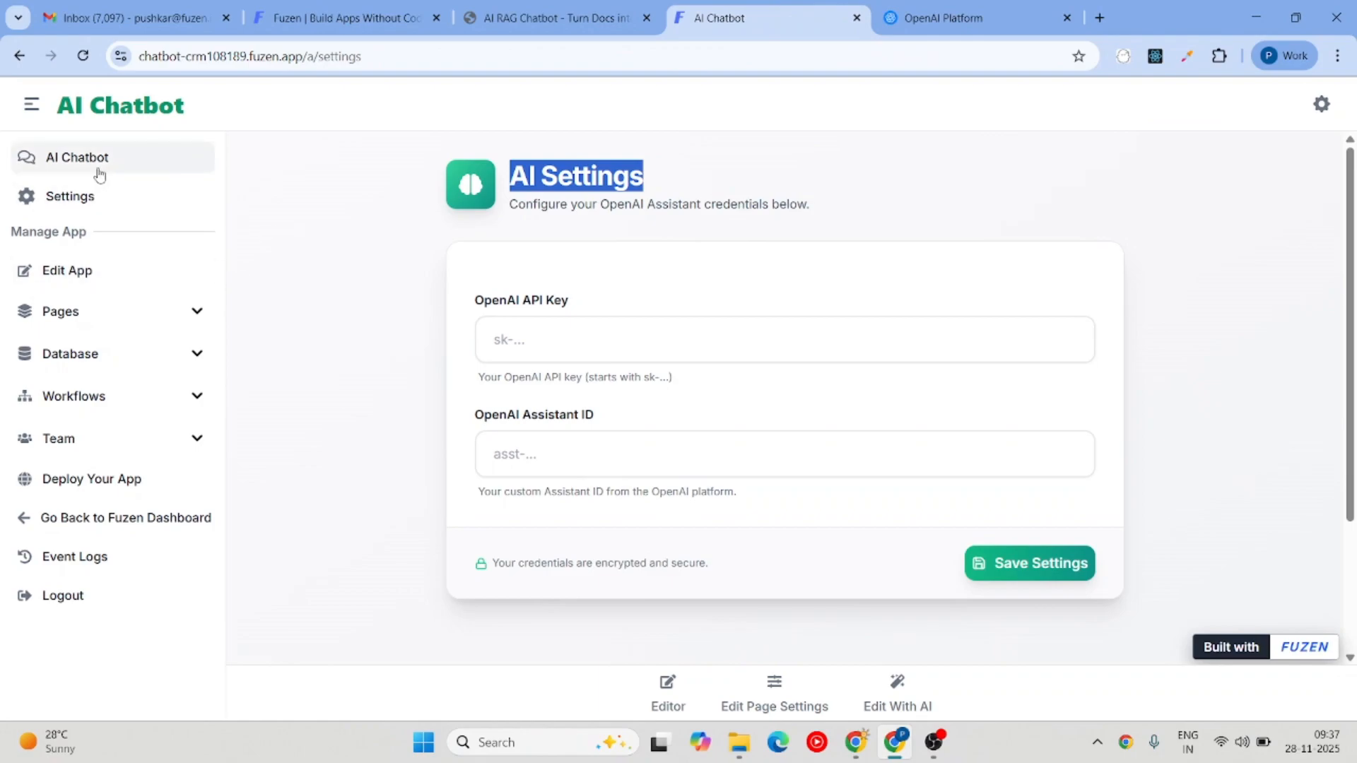
pyautogui.click(939, 17)
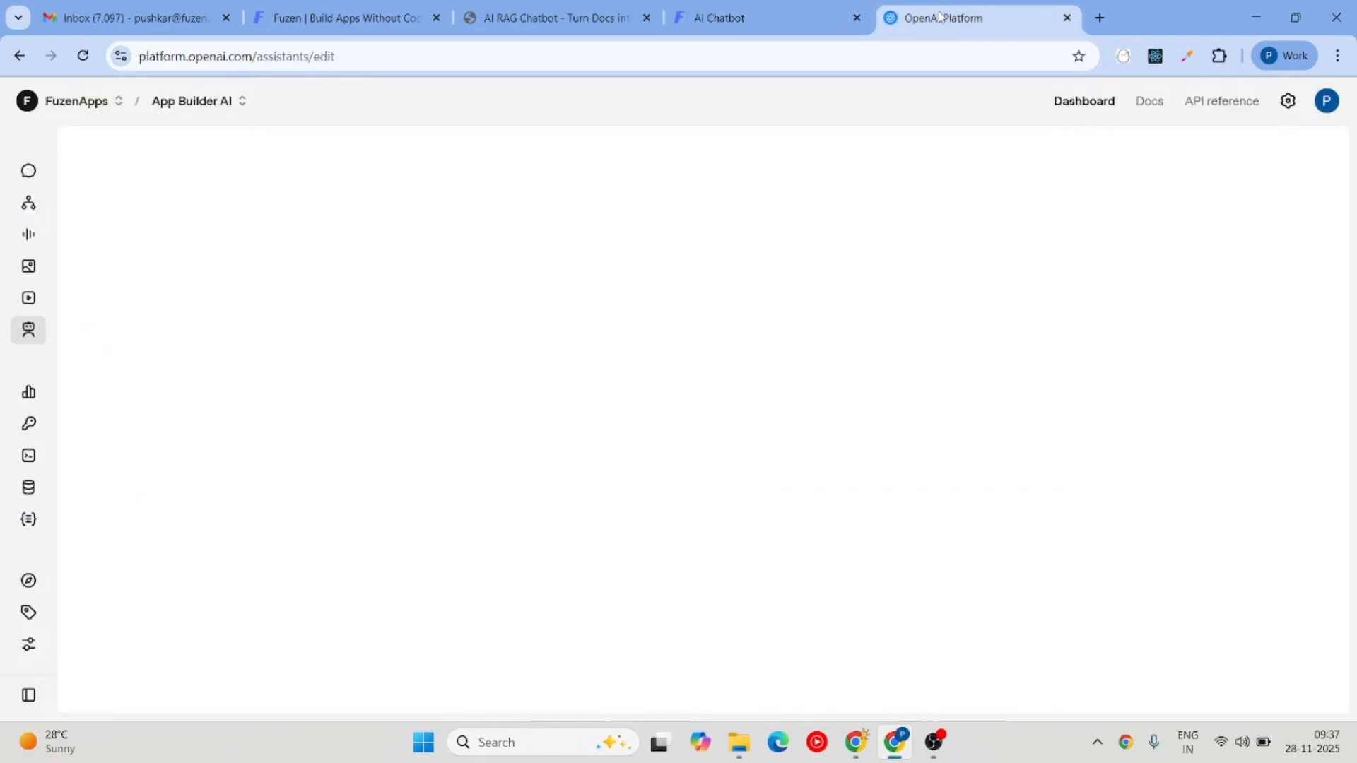
pyautogui.click(141, 56)
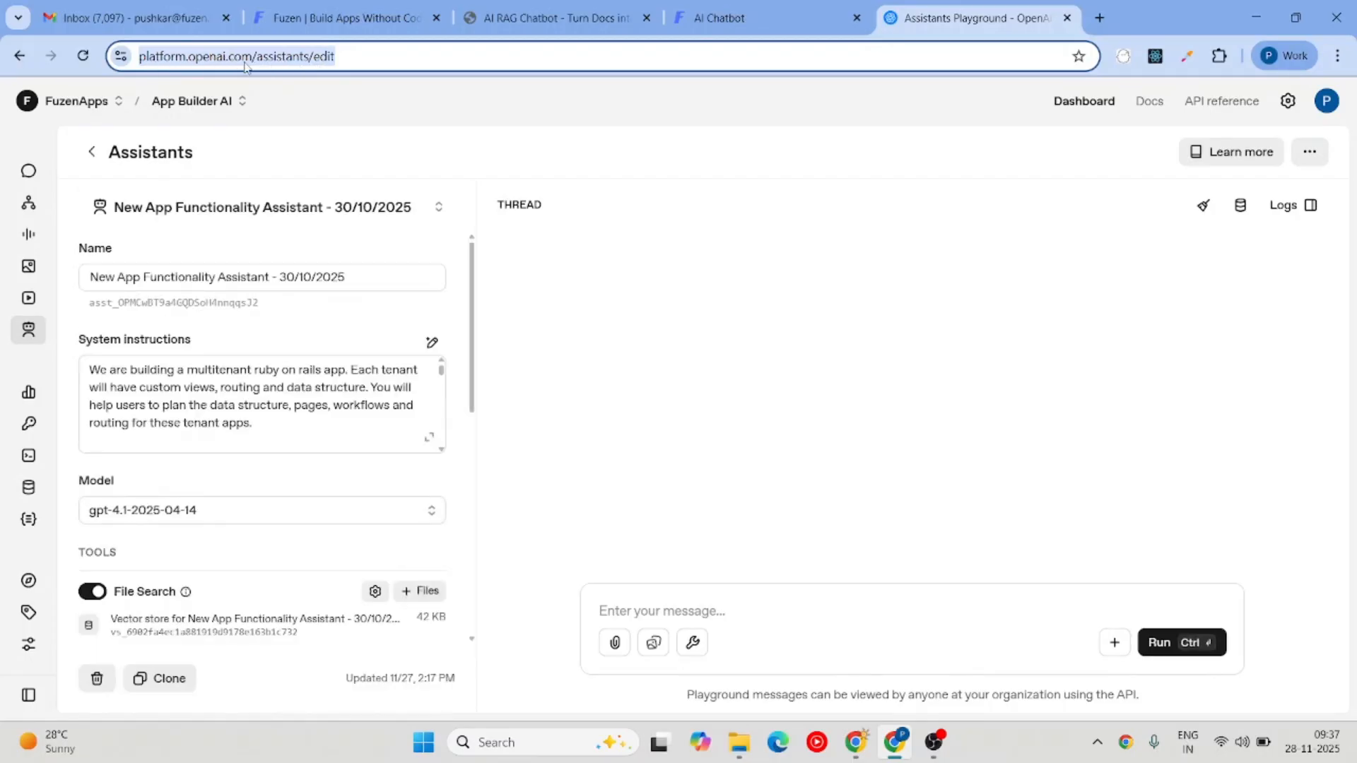
# Switch the OpenAI project to Experimental Work.
pyautogui.click(221, 103)
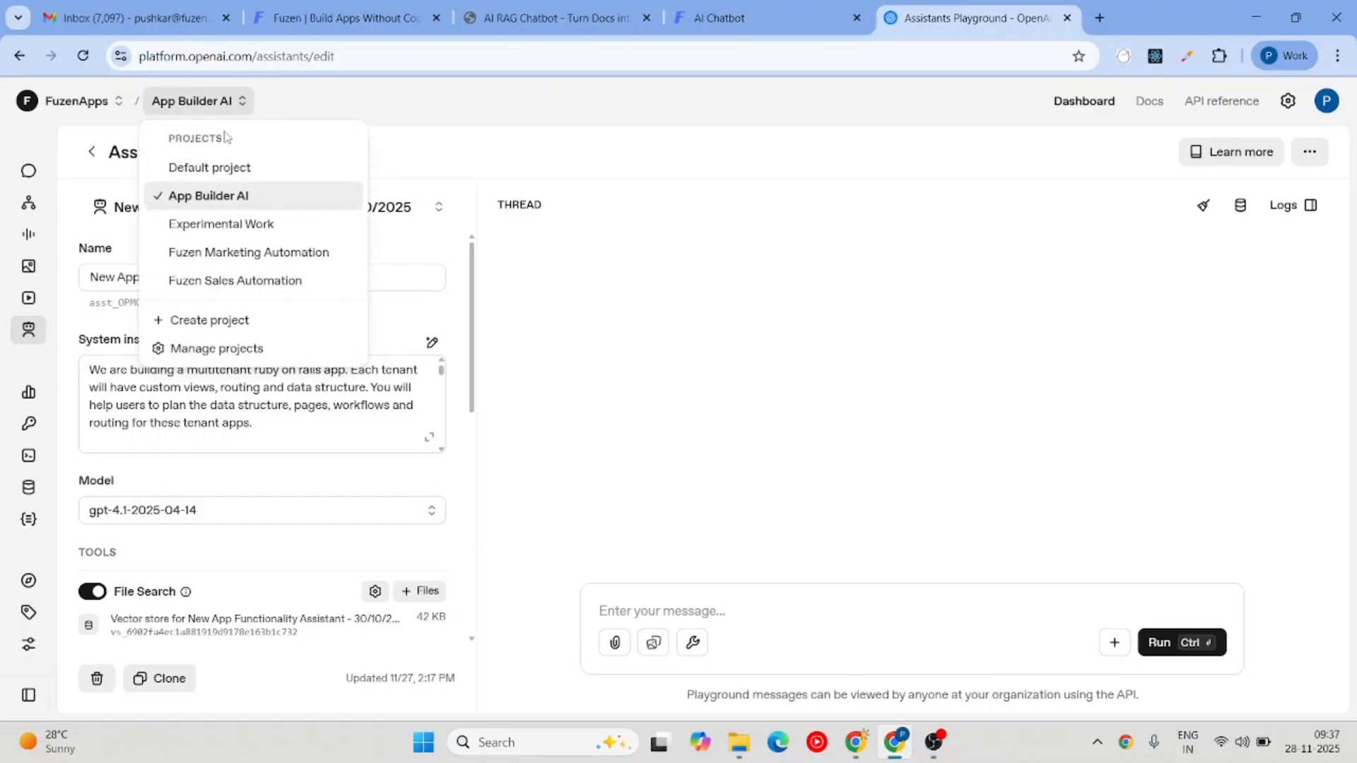
pyautogui.click(224, 226)
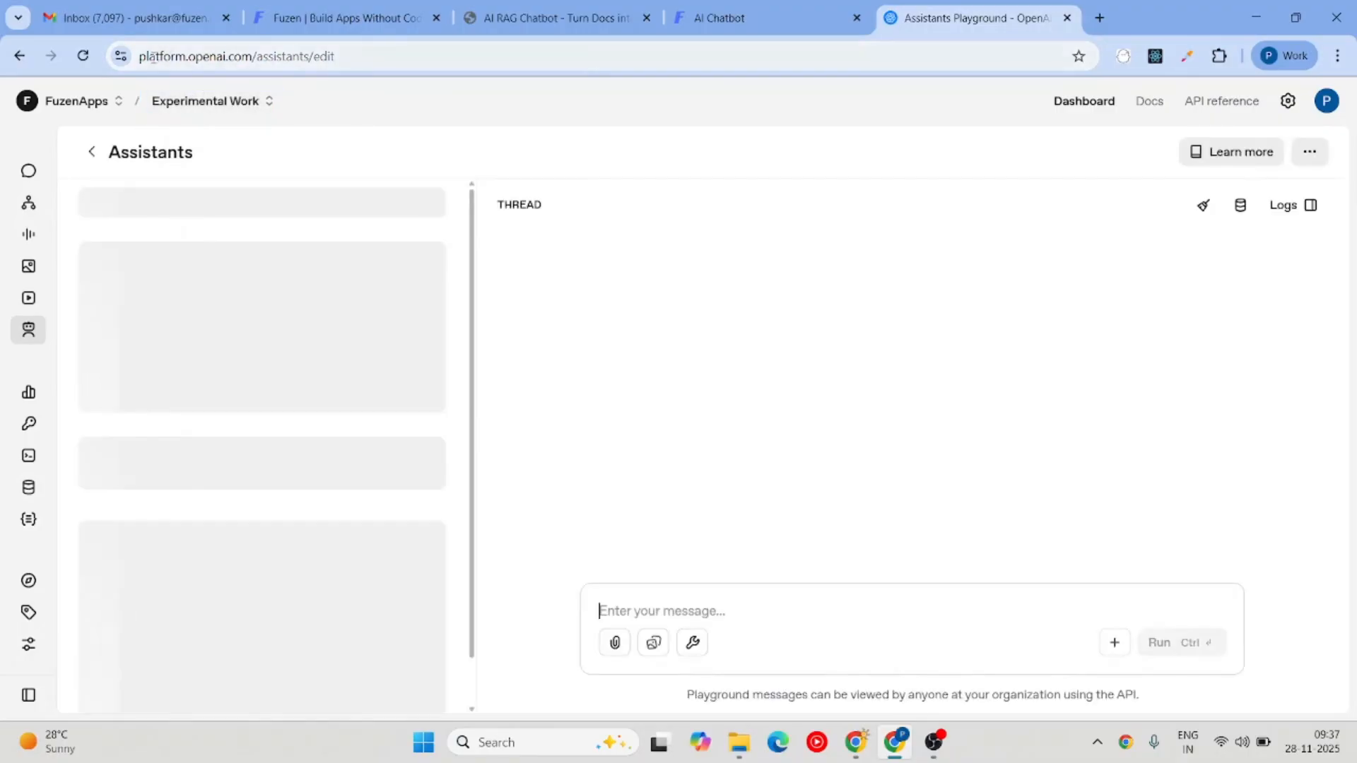
pyautogui.click(253, 56)
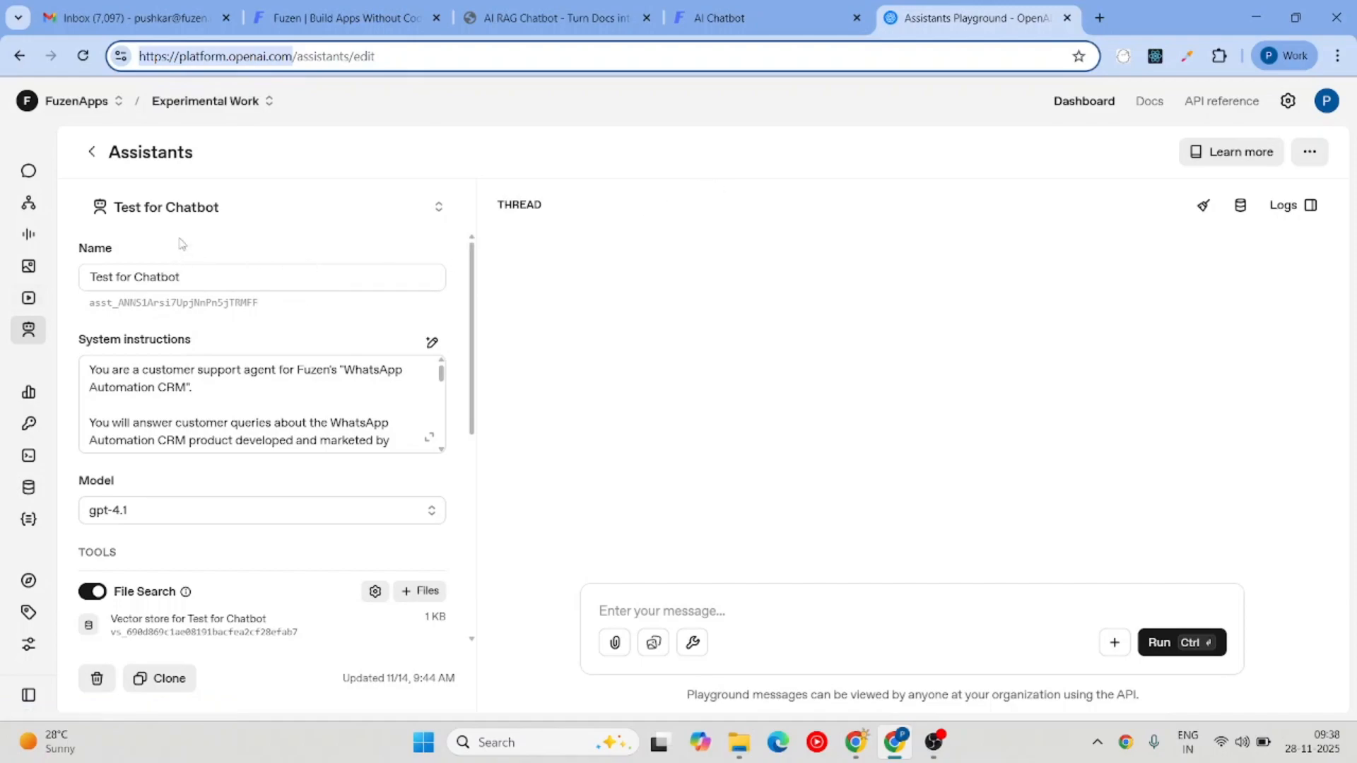
# Create a new assistant in the Experimental Work project and name it AI RAG Chatbot Demo.
pyautogui.click(36, 334)
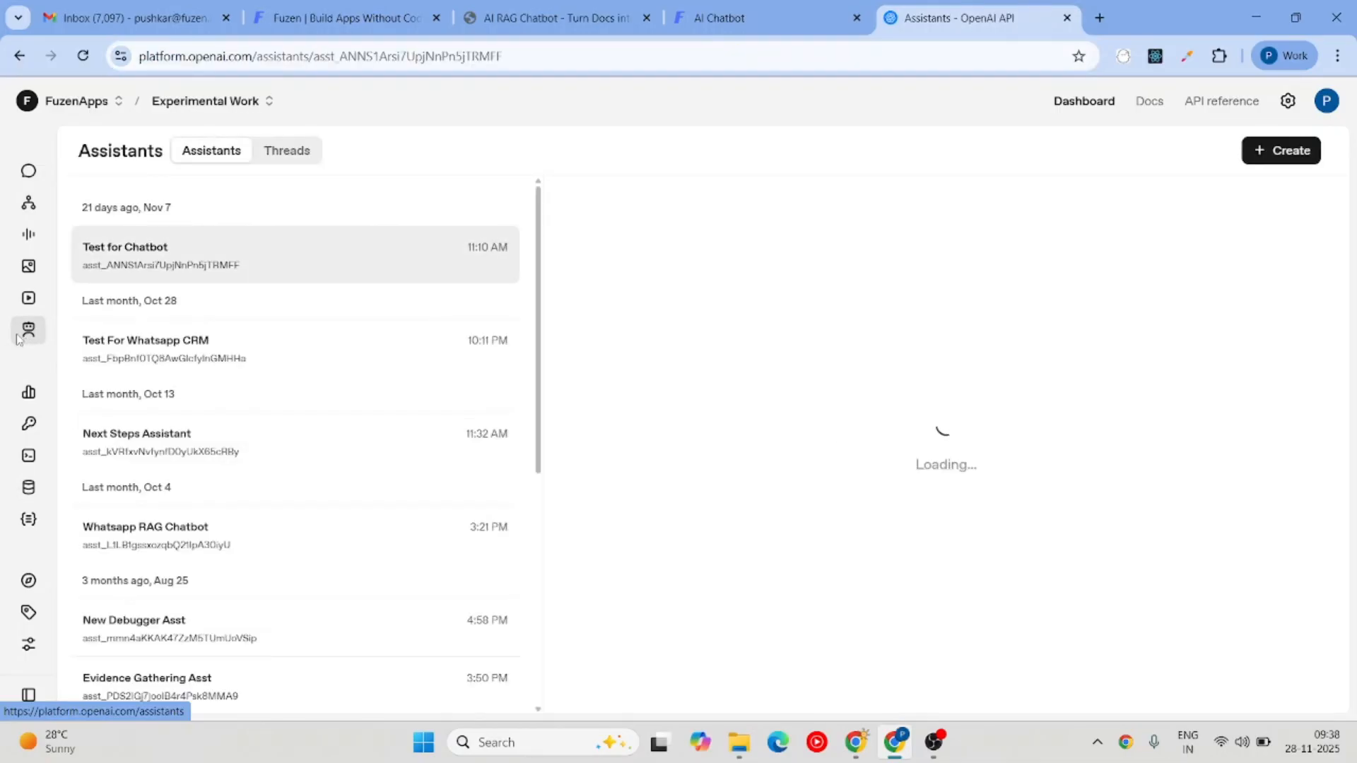
pyautogui.click(1276, 150)
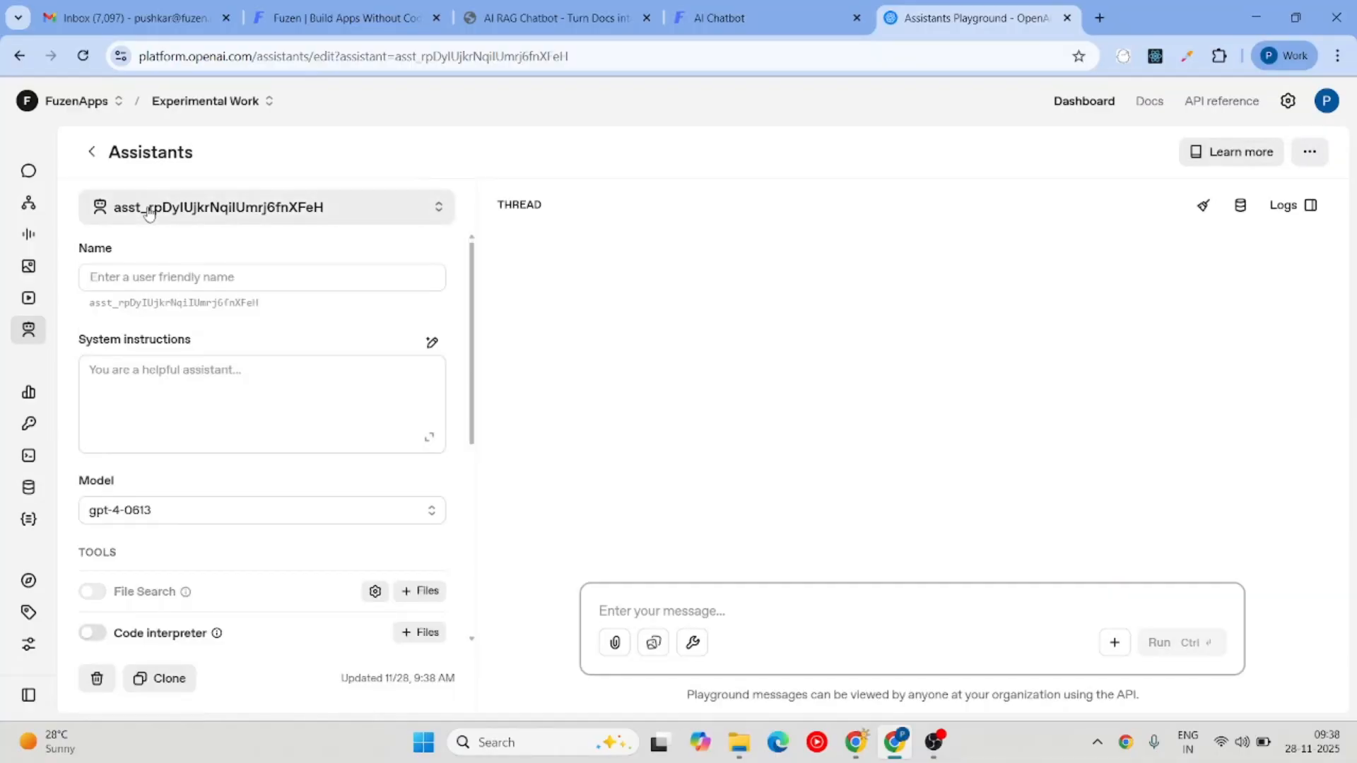
pyautogui.click(143, 277)
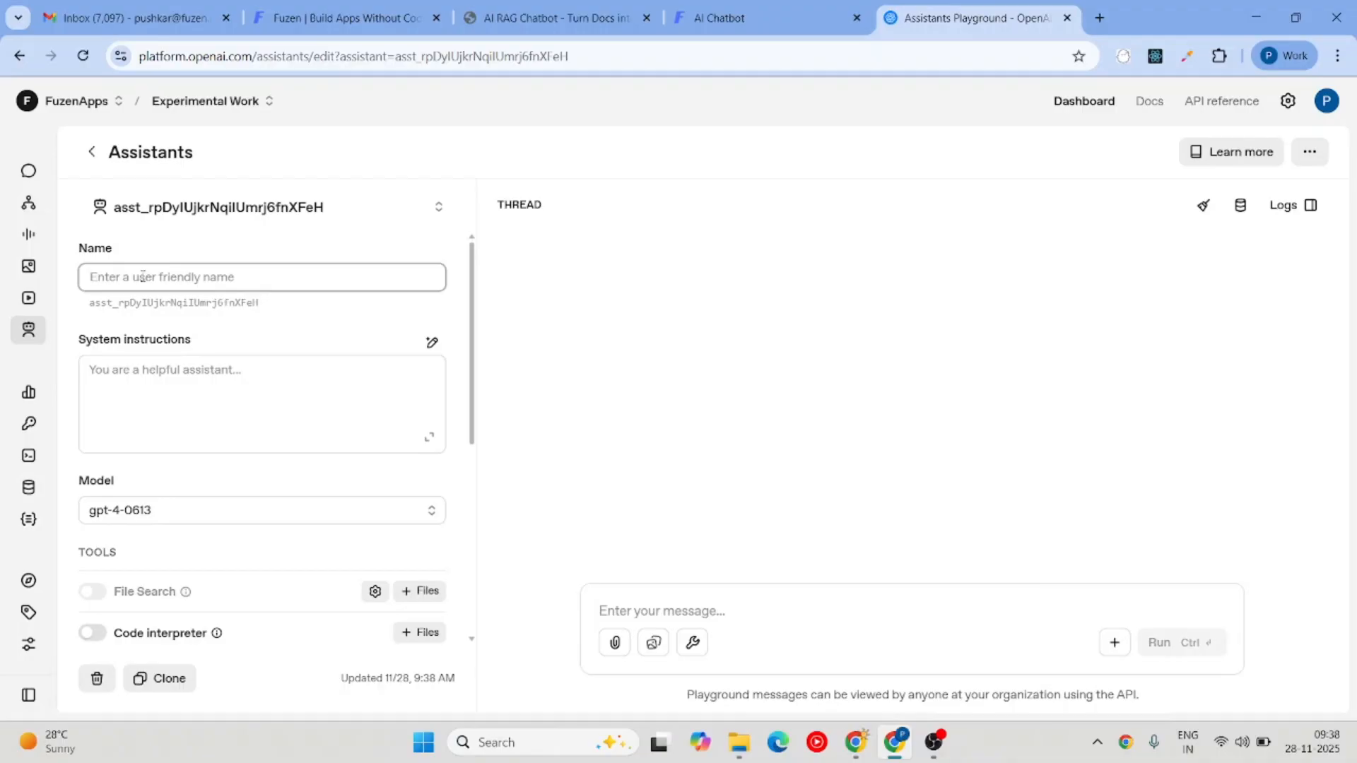
pyautogui.write('AI R')
pyautogui.write('AG Chatbot Demo')
pyautogui.press('Tab')
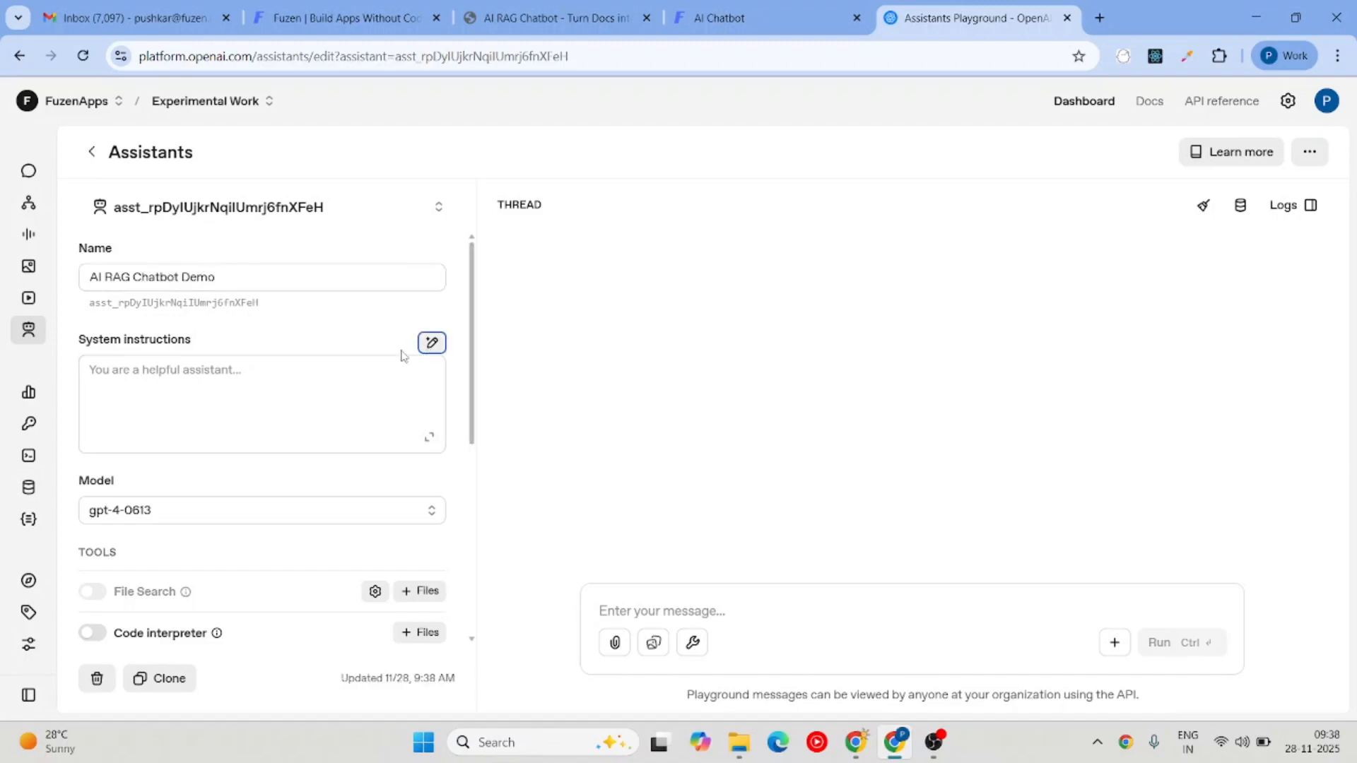
# Save system instructions telling the assistant to turn app descriptions into elaborate Fuzen prompts with data structure, UI pages, workflows and styling, using the uploaded documentation.
pyautogui.click(428, 440)
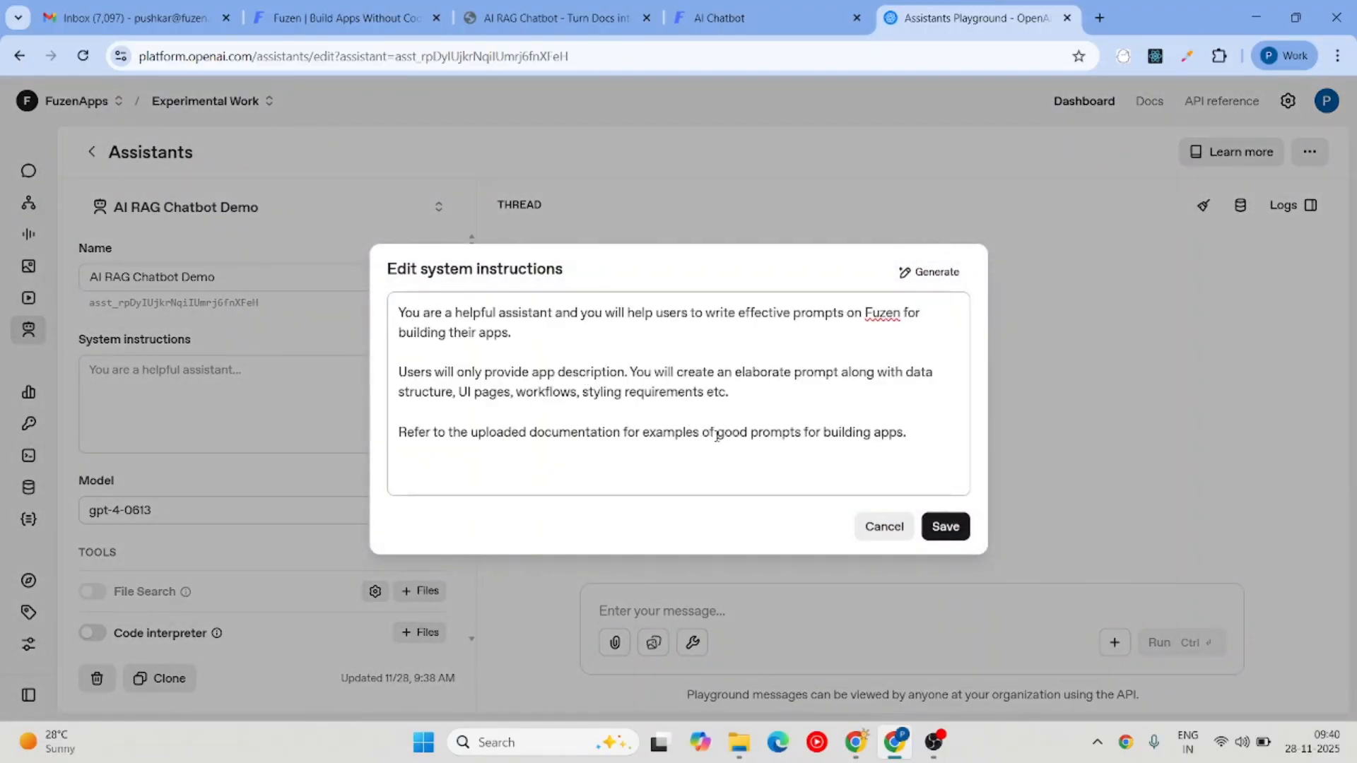
pyautogui.moveTo(931, 445); pyautogui.dragTo(219, 301)
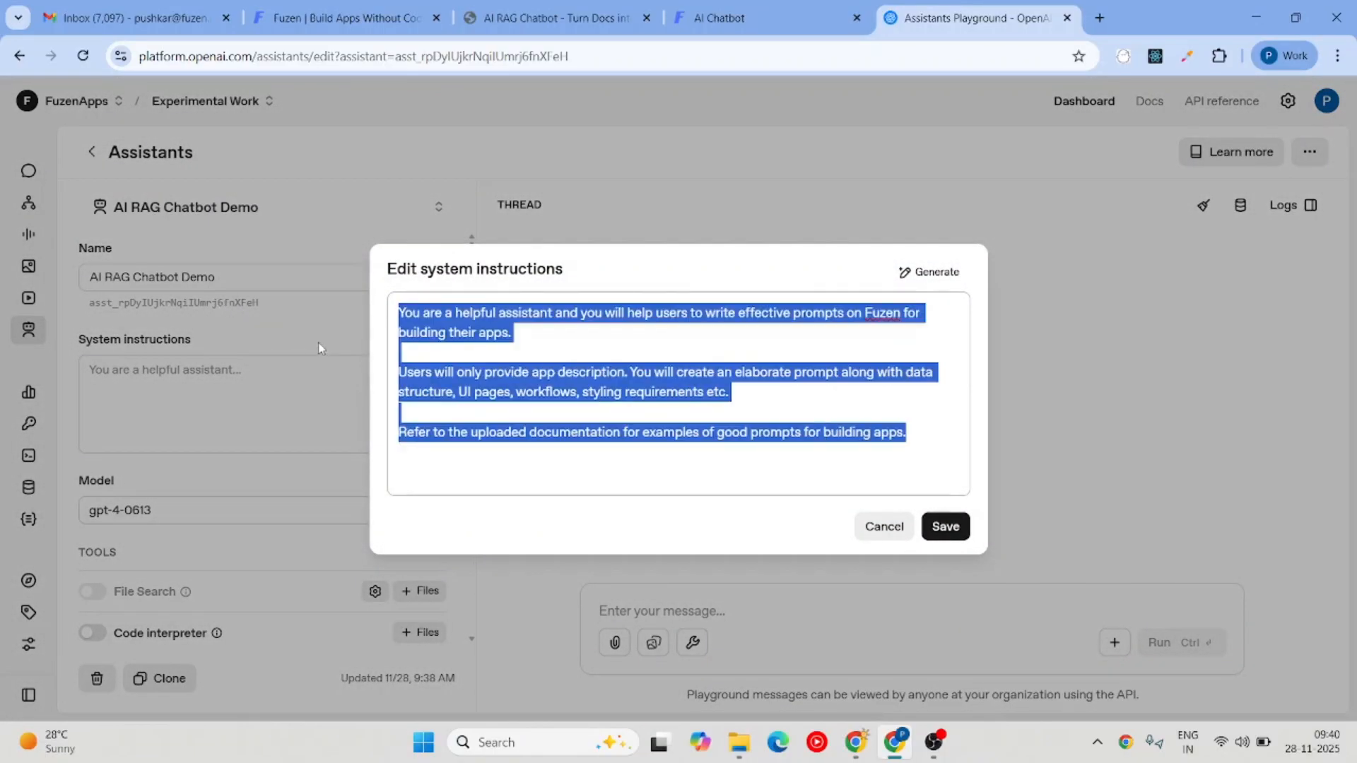
pyautogui.click(444, 377)
pyautogui.moveTo(739, 396); pyautogui.dragTo(400, 371)
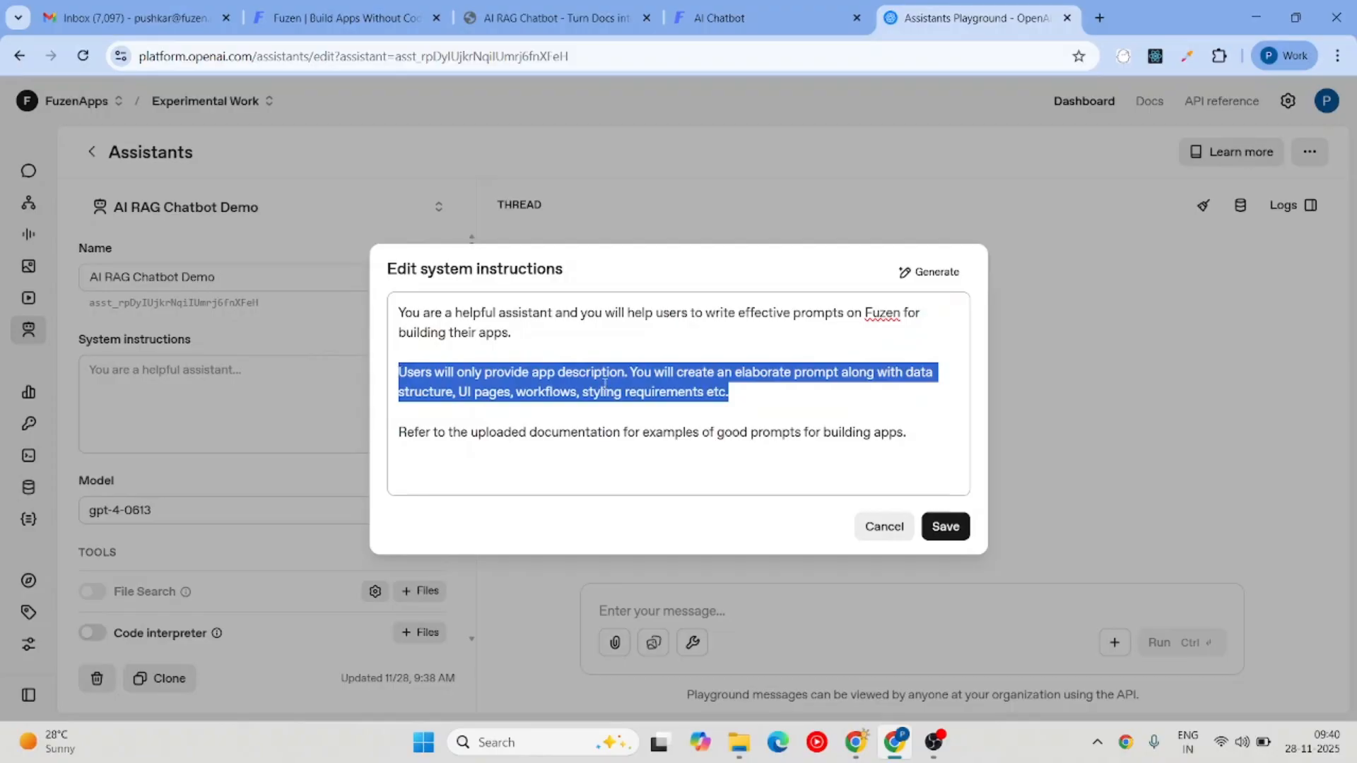
pyautogui.click(513, 391)
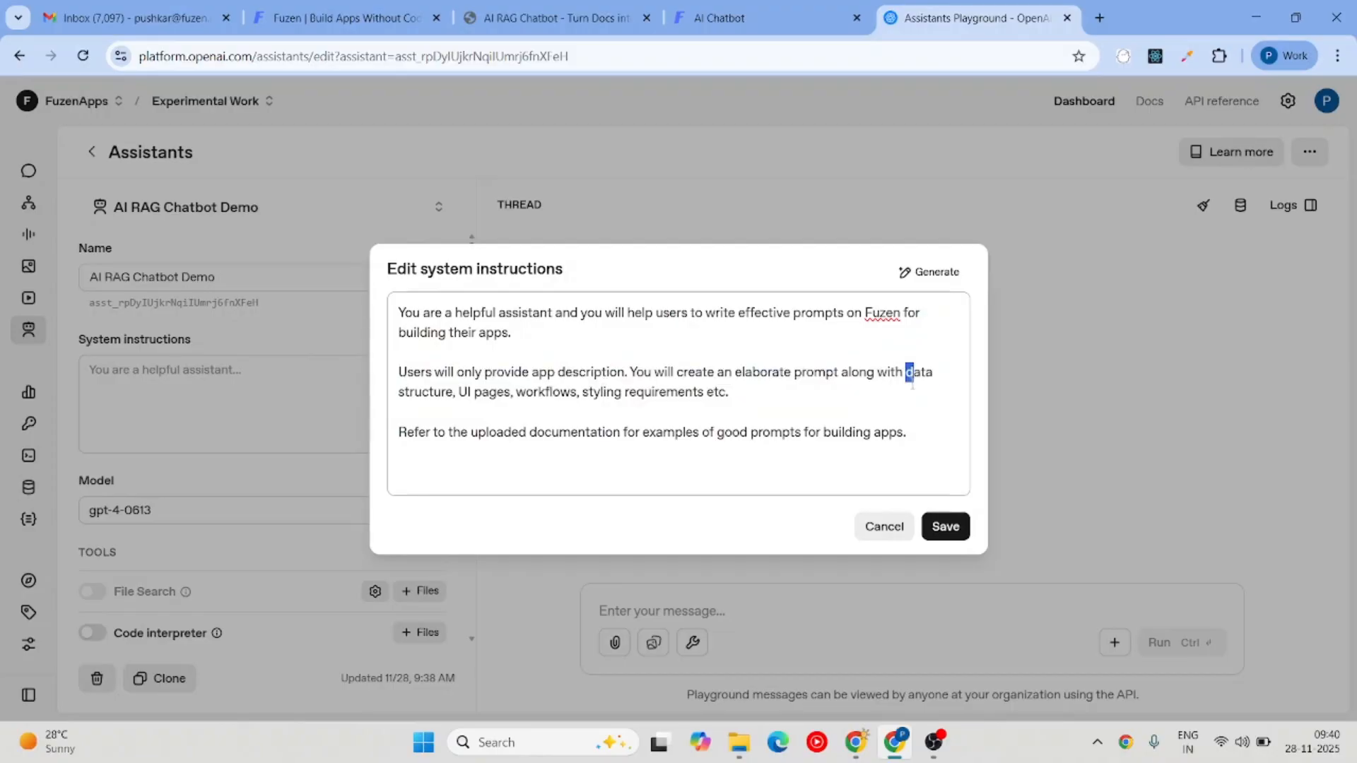
pyautogui.moveTo(906, 372); pyautogui.dragTo(912, 382)
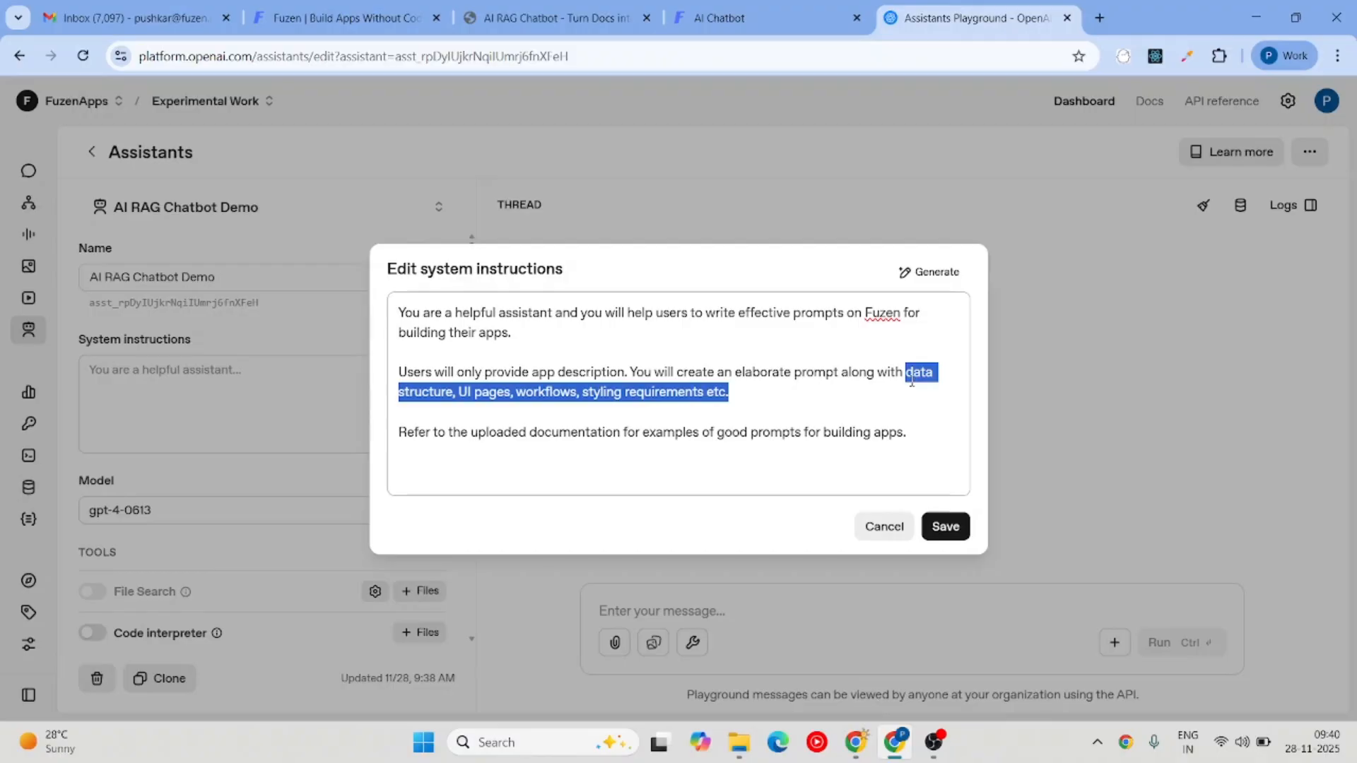
pyautogui.moveTo(396, 431); pyautogui.dragTo(910, 434)
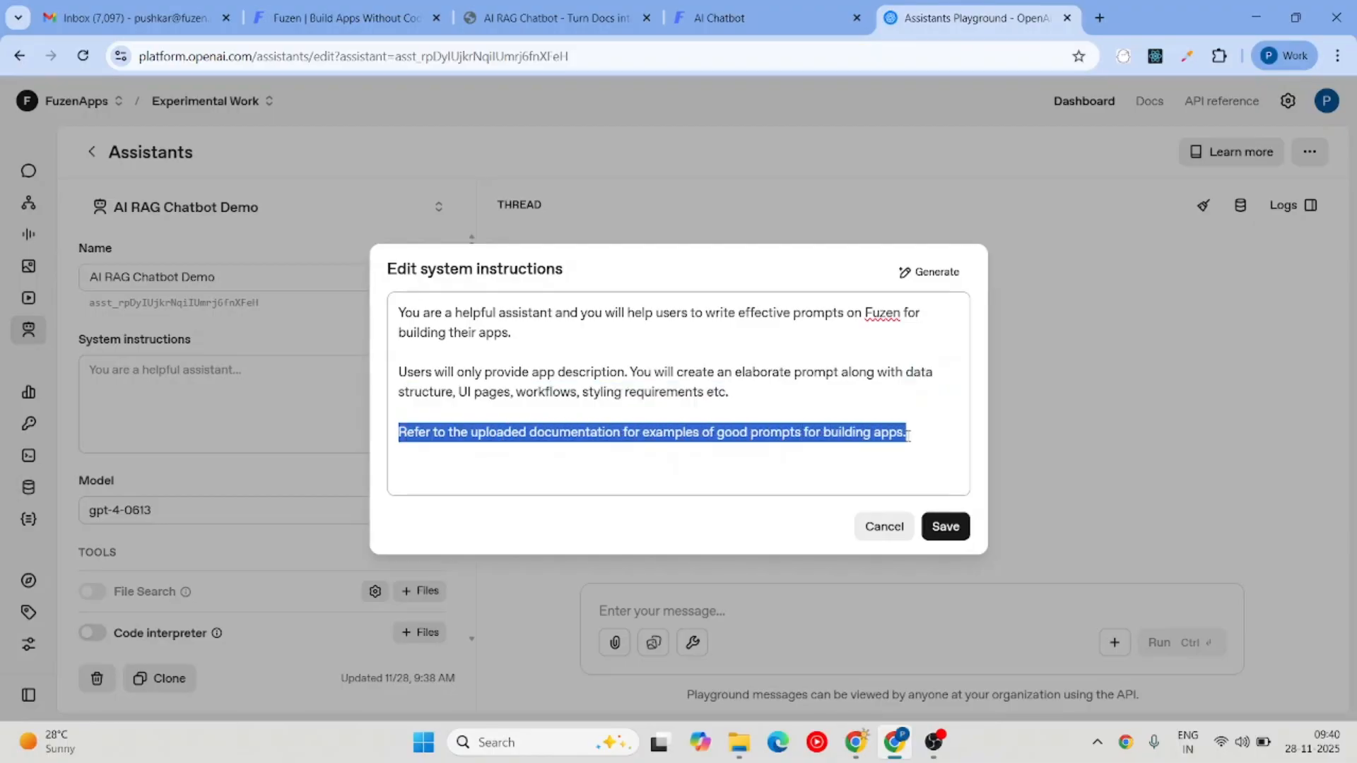
pyautogui.click(947, 526)
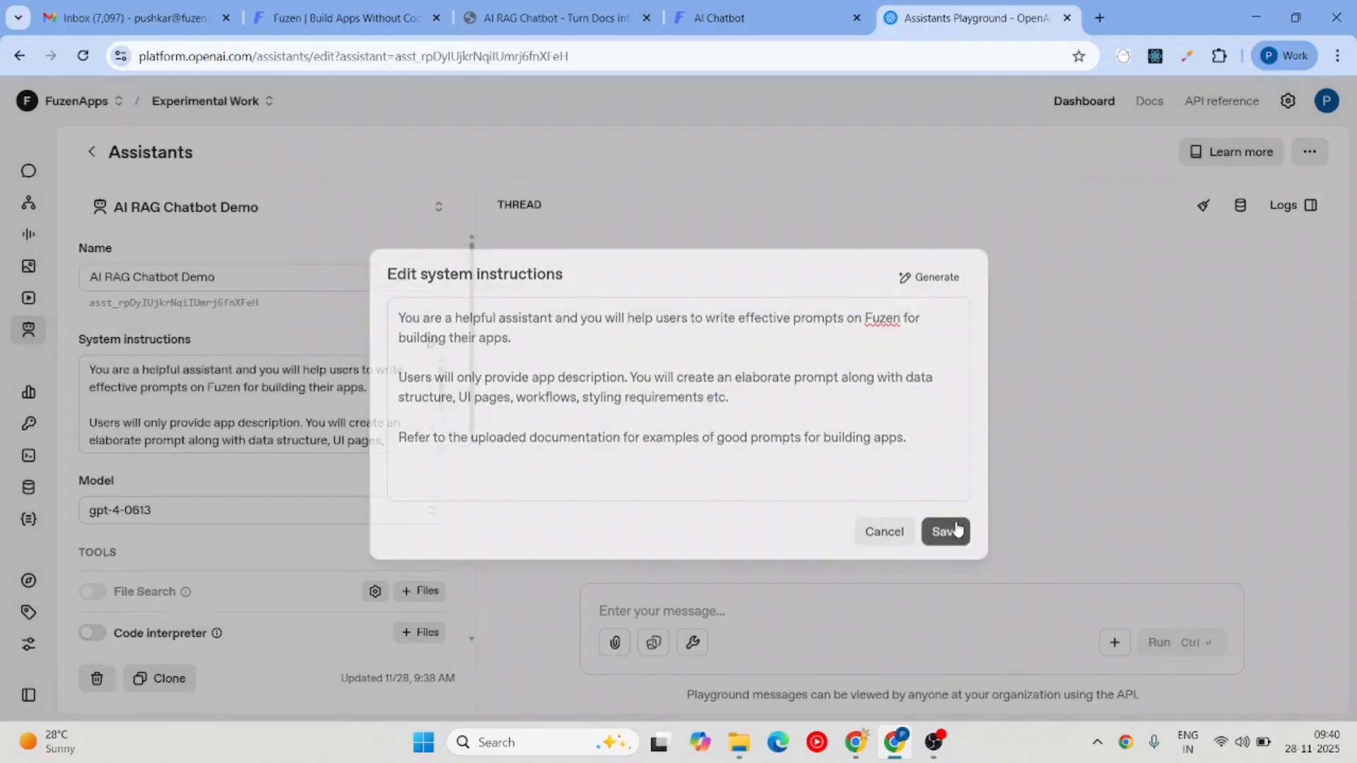
pyautogui.scroll(-2, 314, 443)
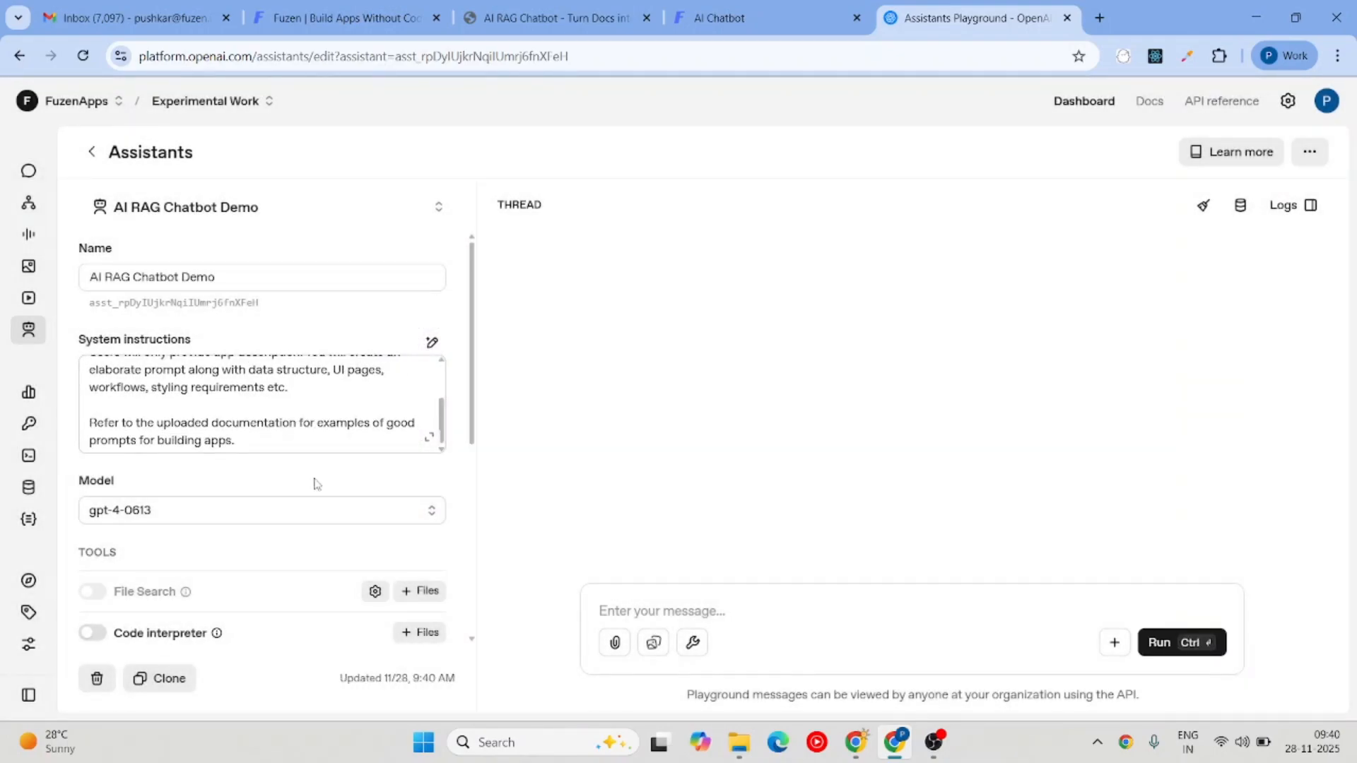
# Open Notepad and start a new note with the heading "Examples of app development prompts on Fuzen -".
pyautogui.moveTo(742, 747)
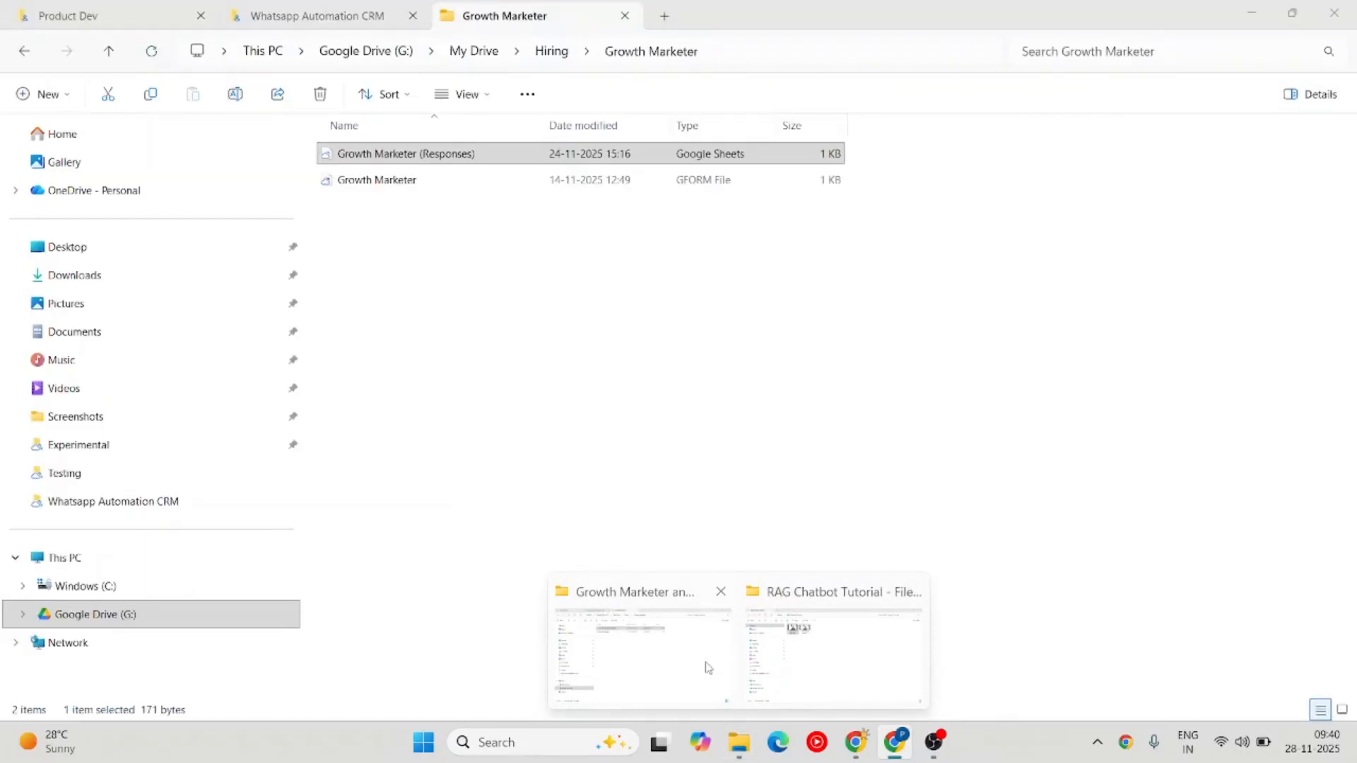
pyautogui.click(547, 743)
pyautogui.write('notepad')
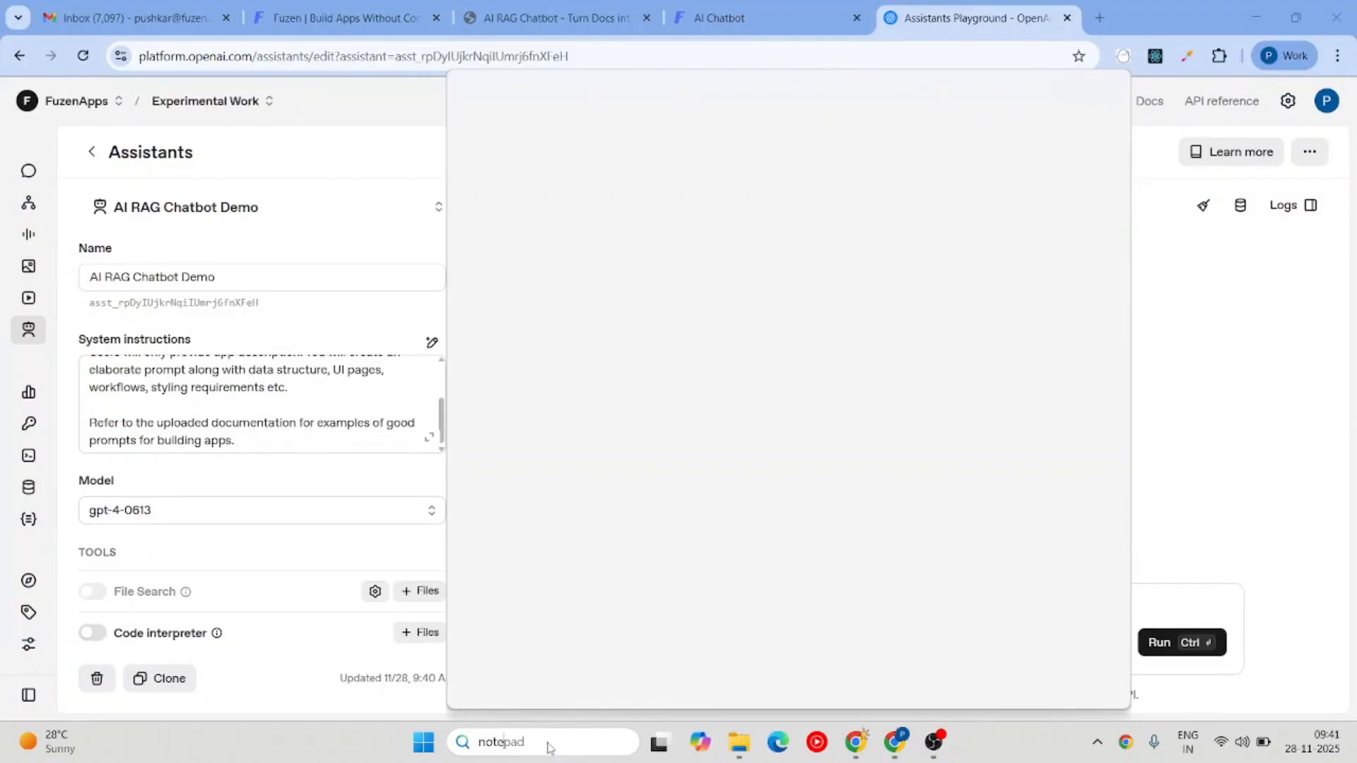
pyautogui.press('Return')
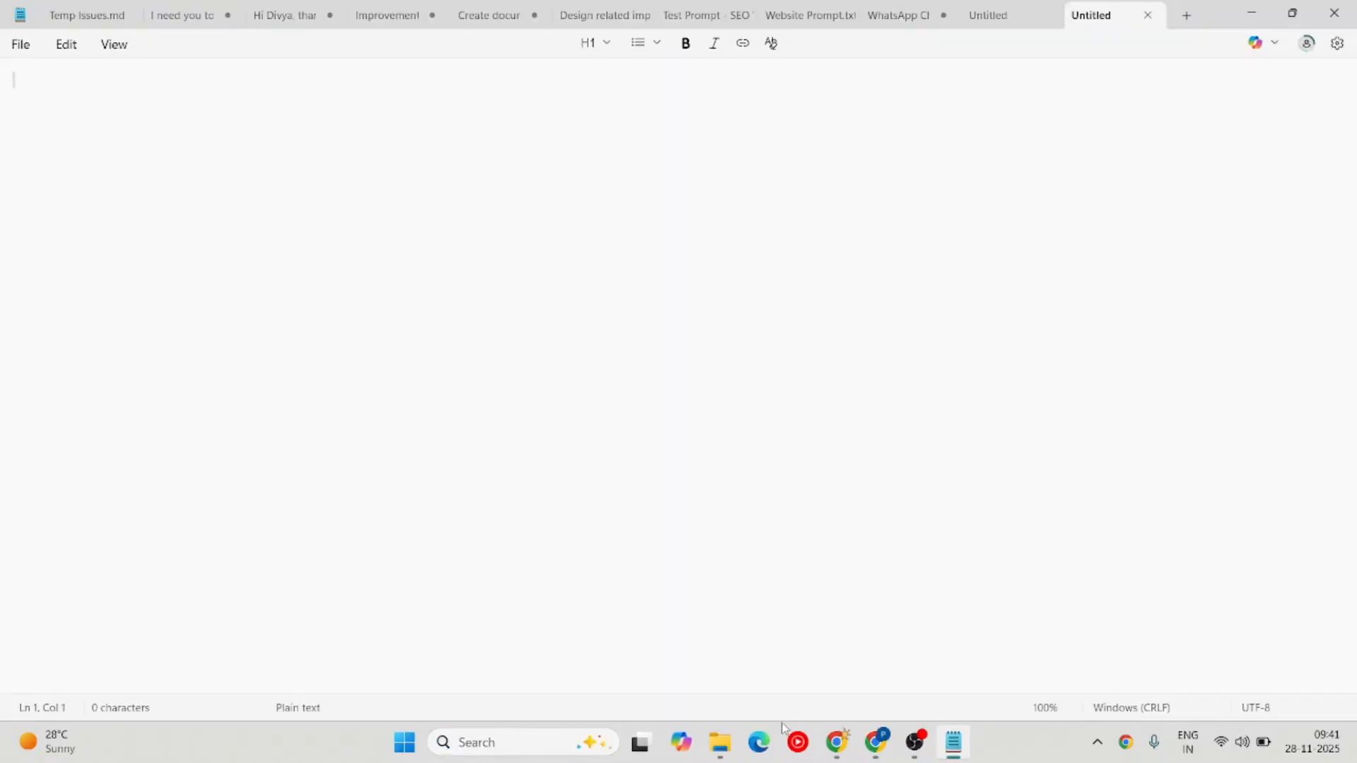
pyautogui.write('Examples')
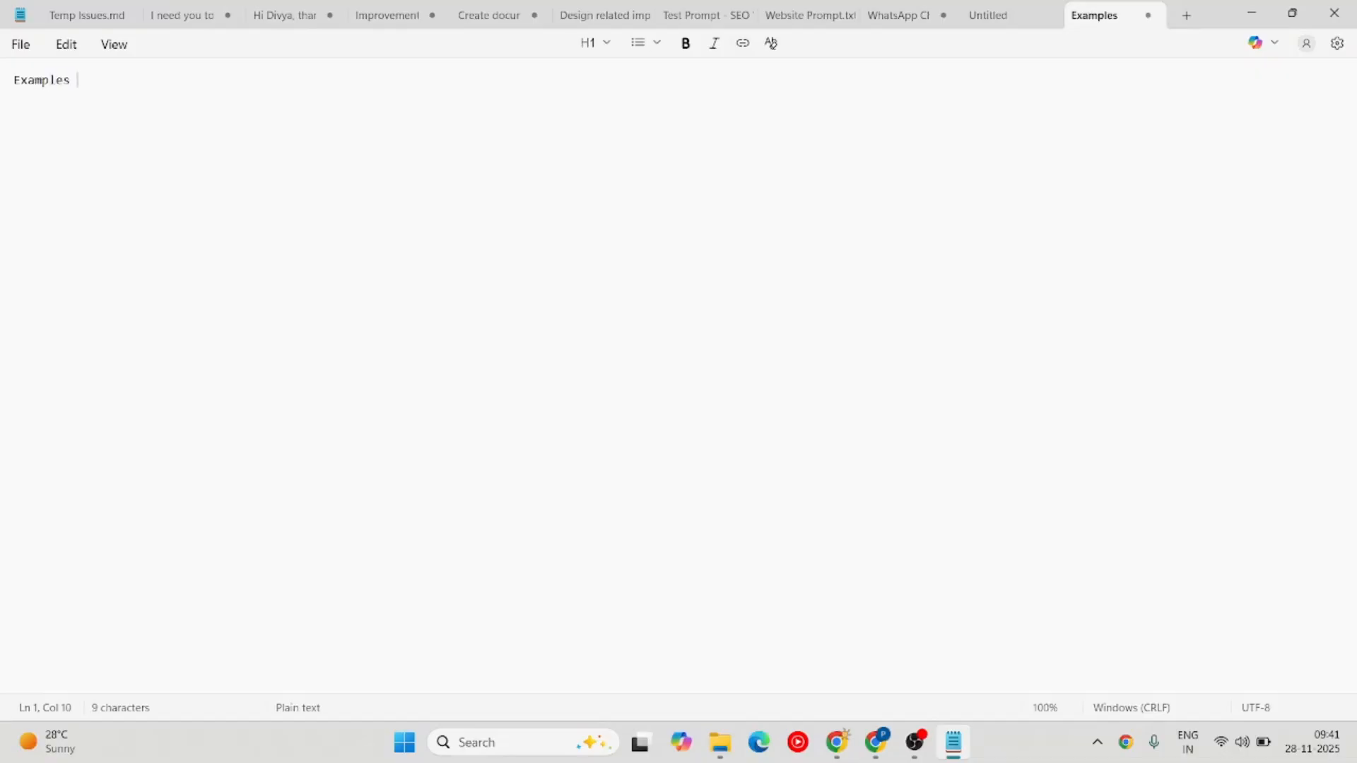
pyautogui.write(' of ap ')
pyautogui.write(' deve')
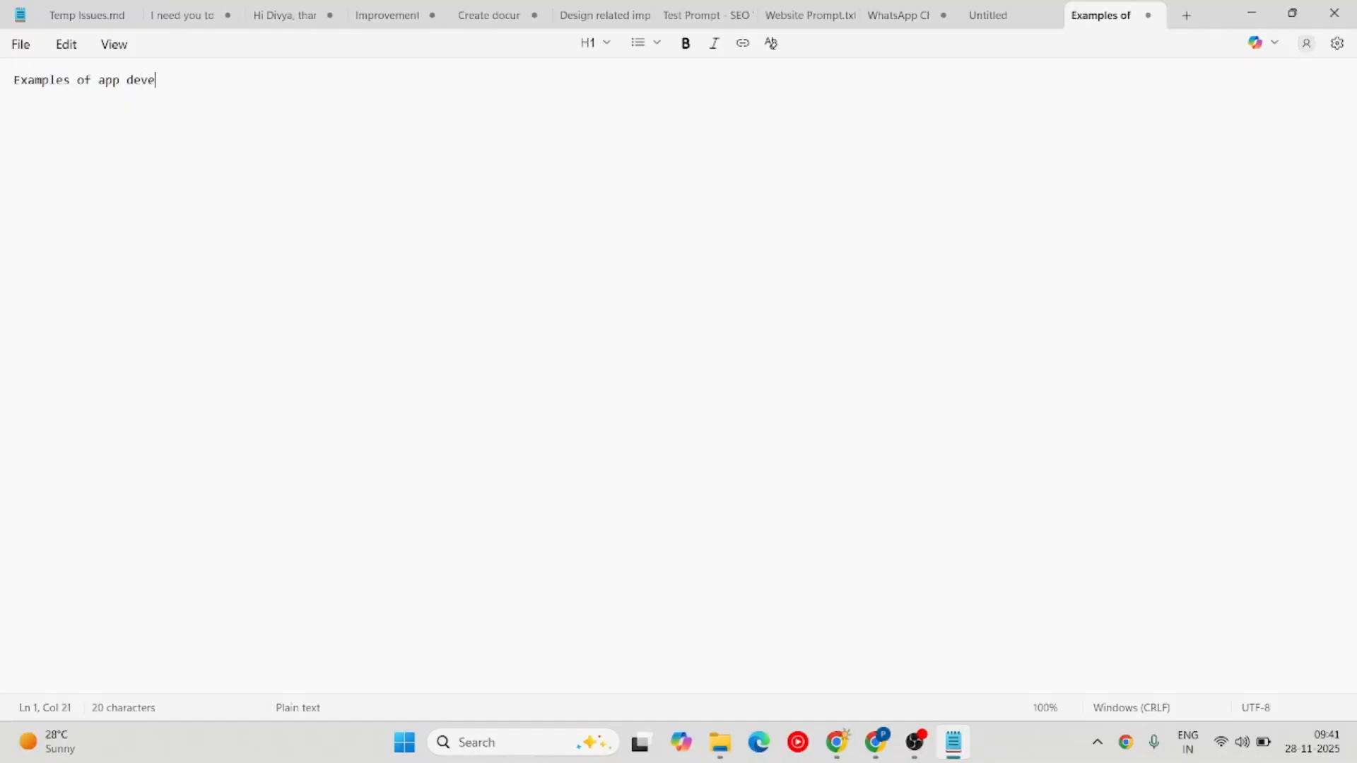
pyautogui.write('lopment prompts on Fuzen')
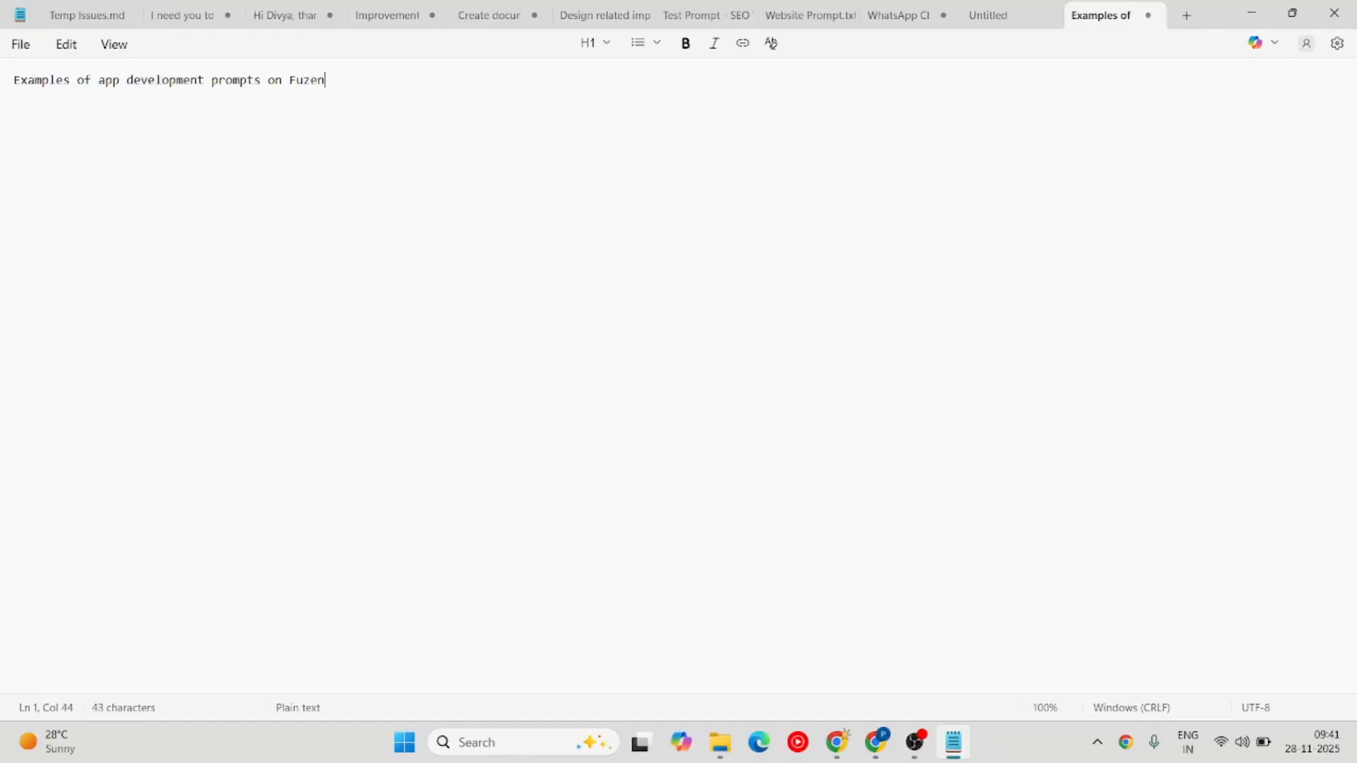
# Open the Test Prompt - Fuzen Marketplace file in the Testing folder and copy its prompt from the first line through the styling requirements.
pyautogui.hotkey('alt', 'Tab')
pyautogui.scroll(-3, 405, 493)
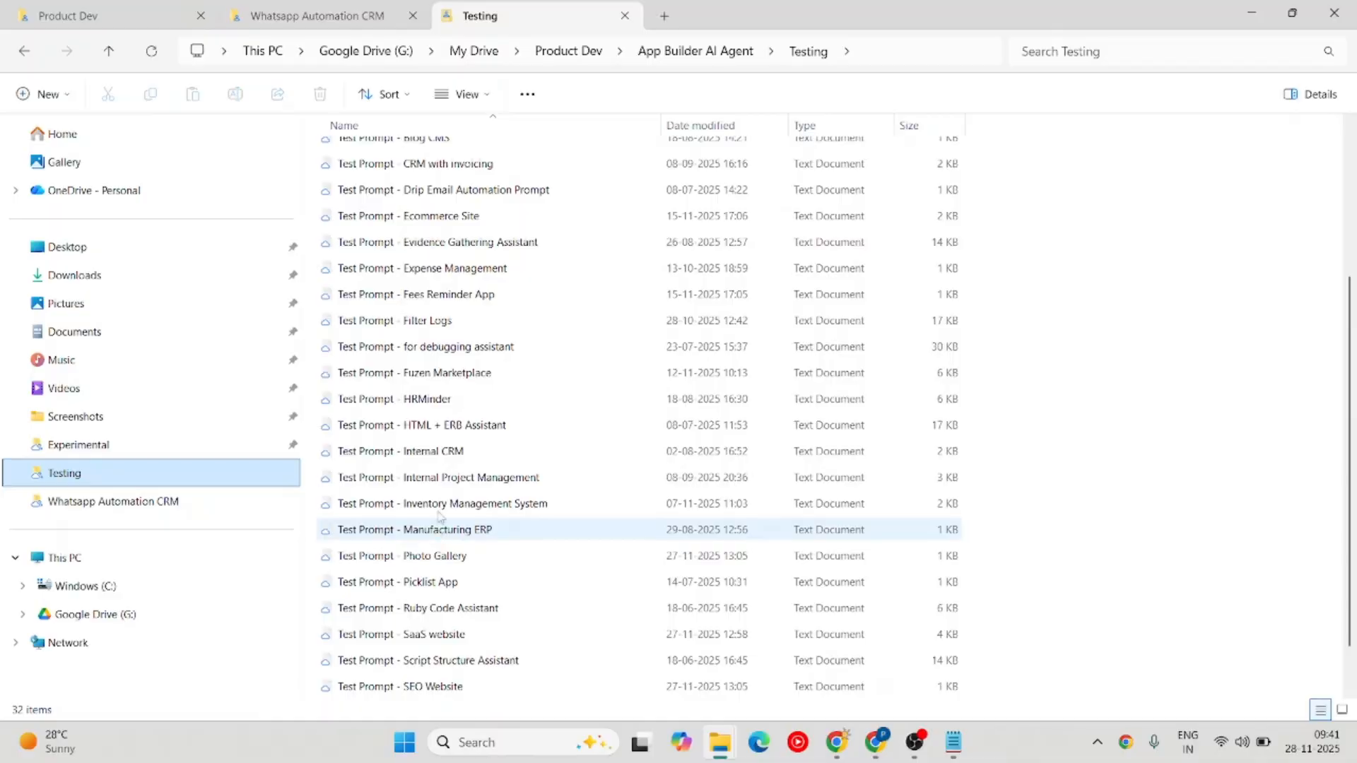
pyautogui.click(416, 374)
pyautogui.doubleClick(415, 374)
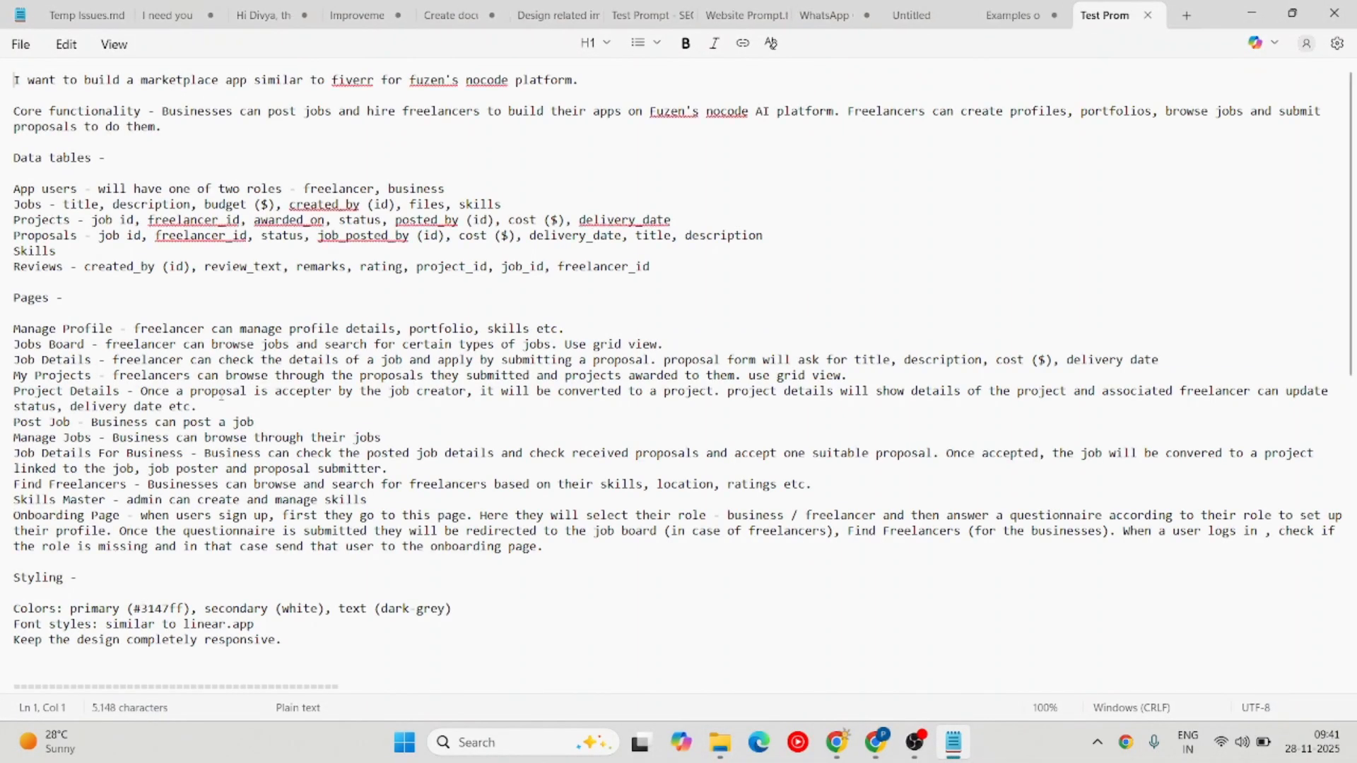
pyautogui.moveTo(312, 640); pyautogui.dragTo(2, 68)
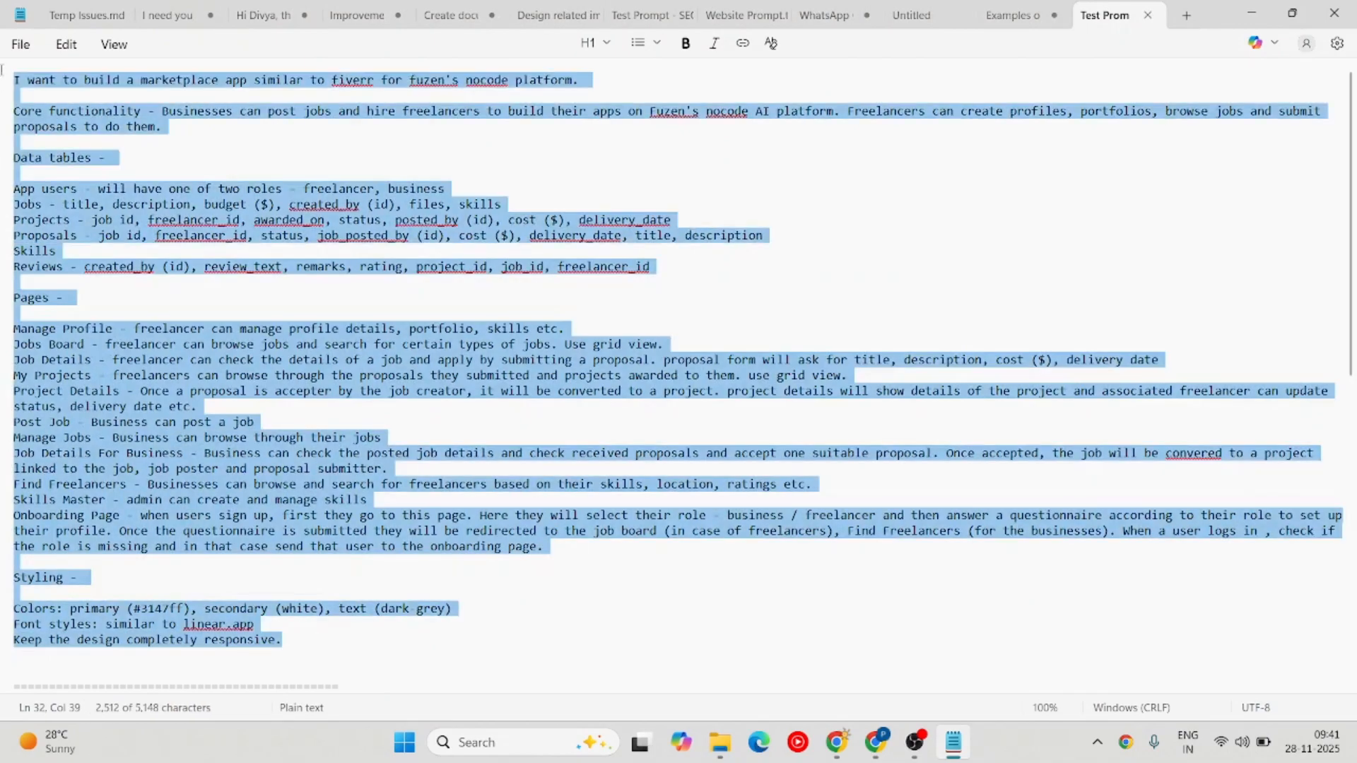
# Add the copied marketplace prompt to the examples note as item 1, closed by a separator line of equals signs.
pyautogui.hotkey('alt', 'Tab')
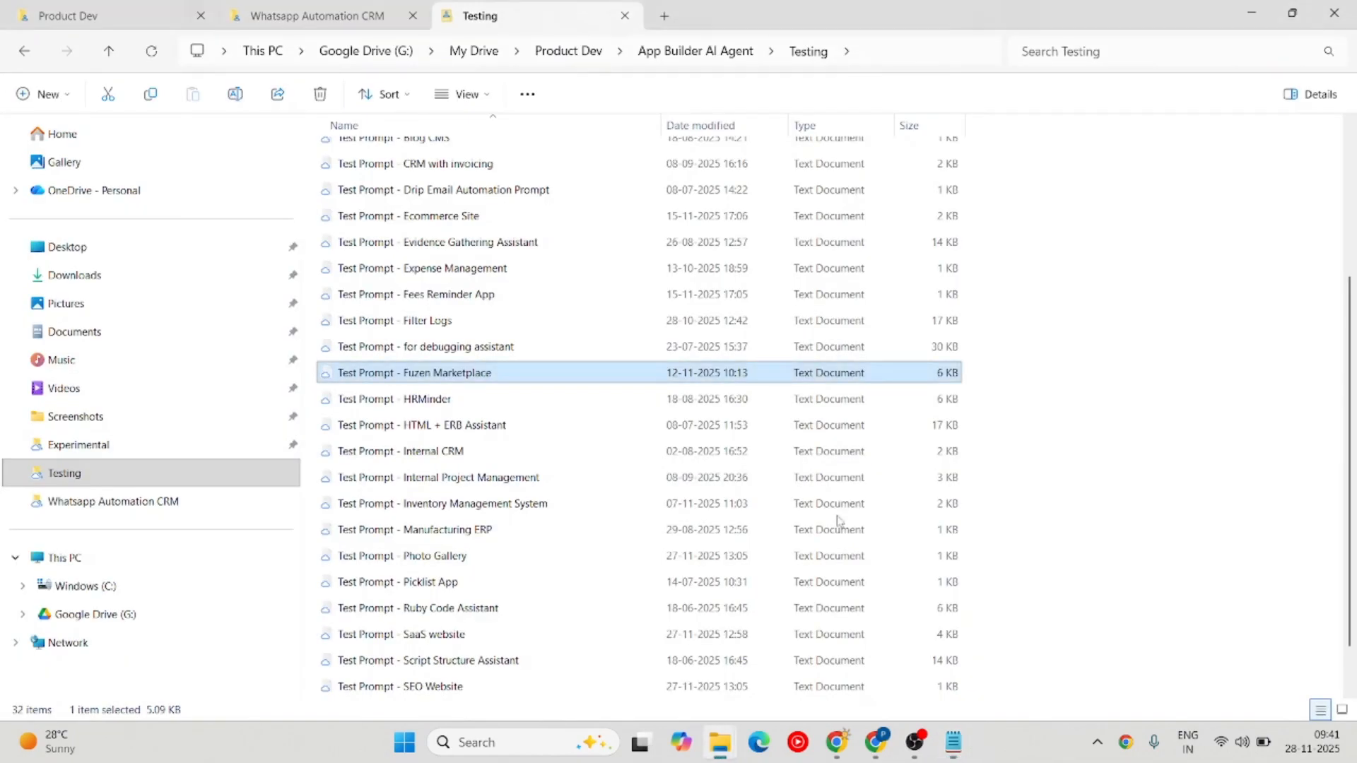
pyautogui.moveTo(876, 749)
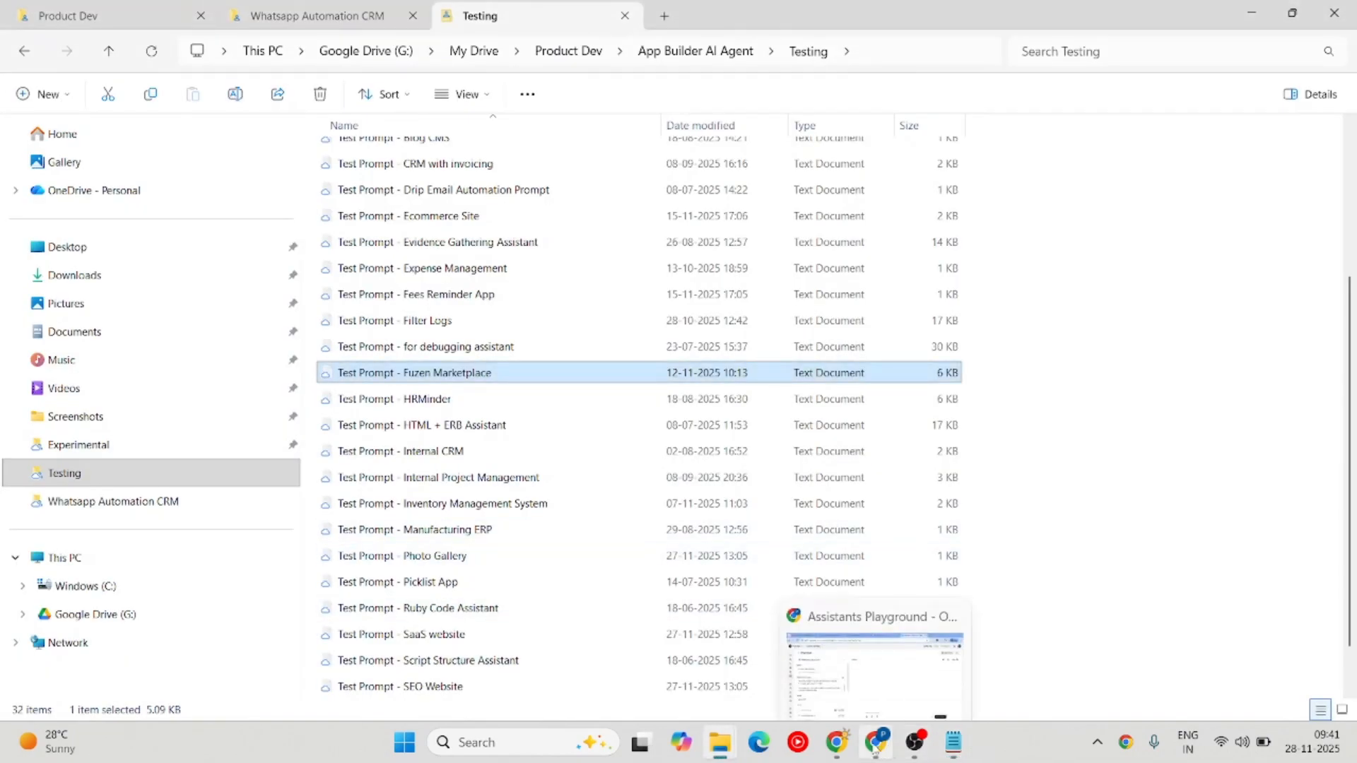
pyautogui.click(953, 742)
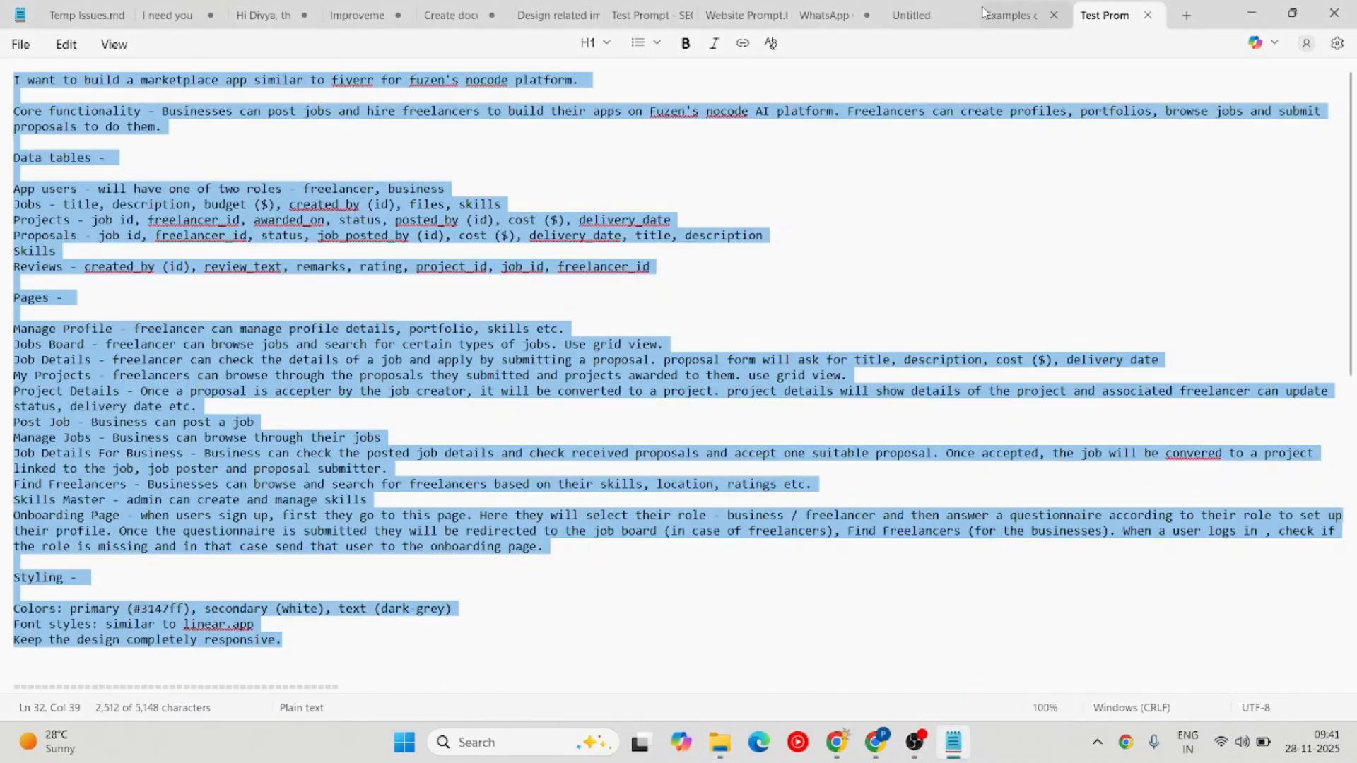
pyautogui.click(1005, 15)
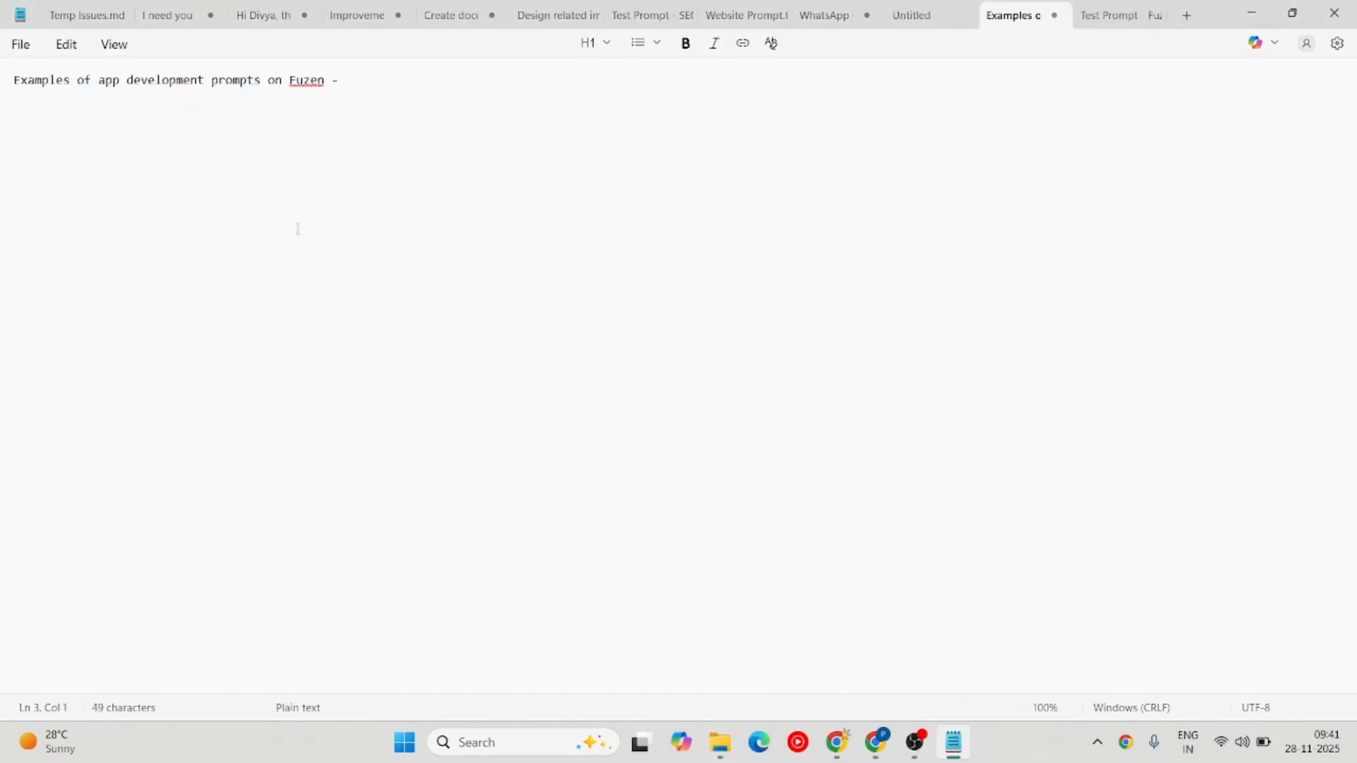
pyautogui.write('1. A')
# Open the Test Prompt - Internal CRM file in the Testing folder and copy its entire text.
pyautogui.hotkey('alt', 'Tab')
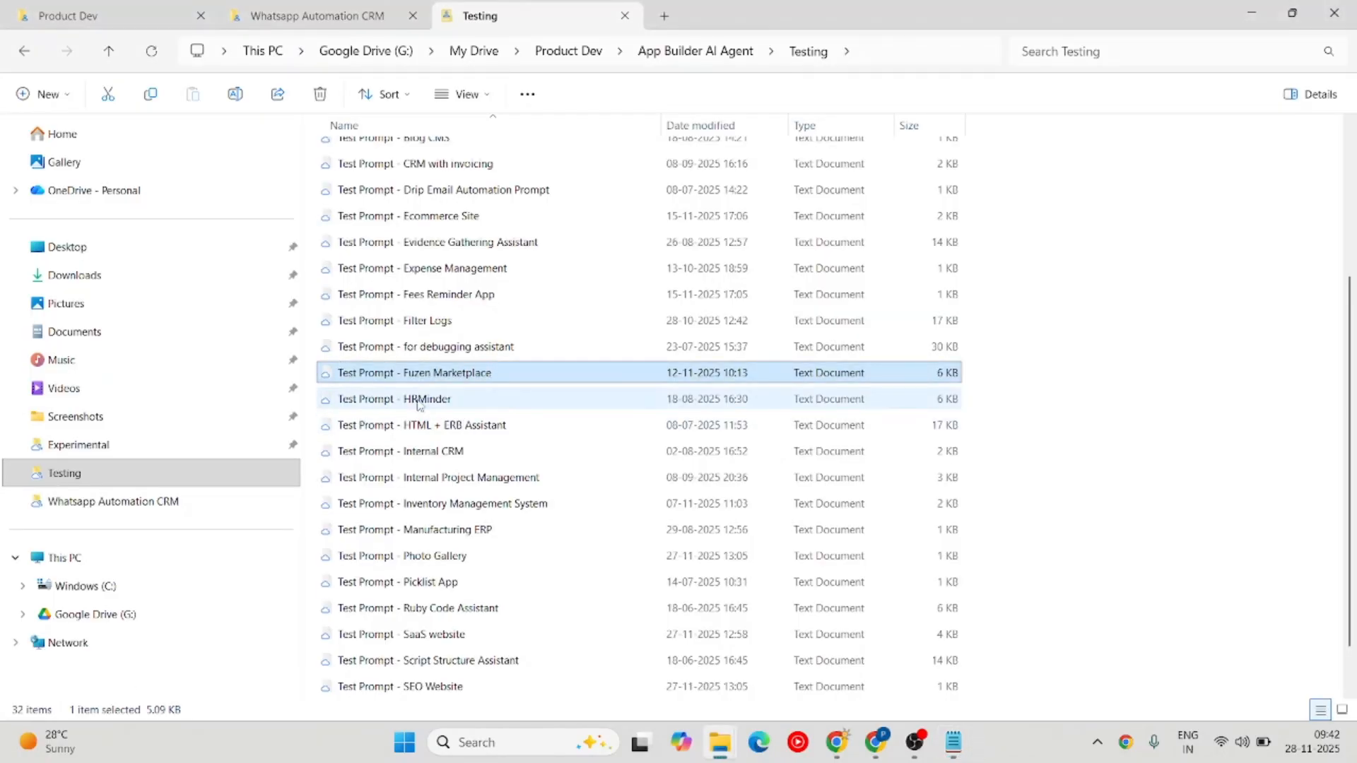
pyautogui.scroll(-1, 420, 405)
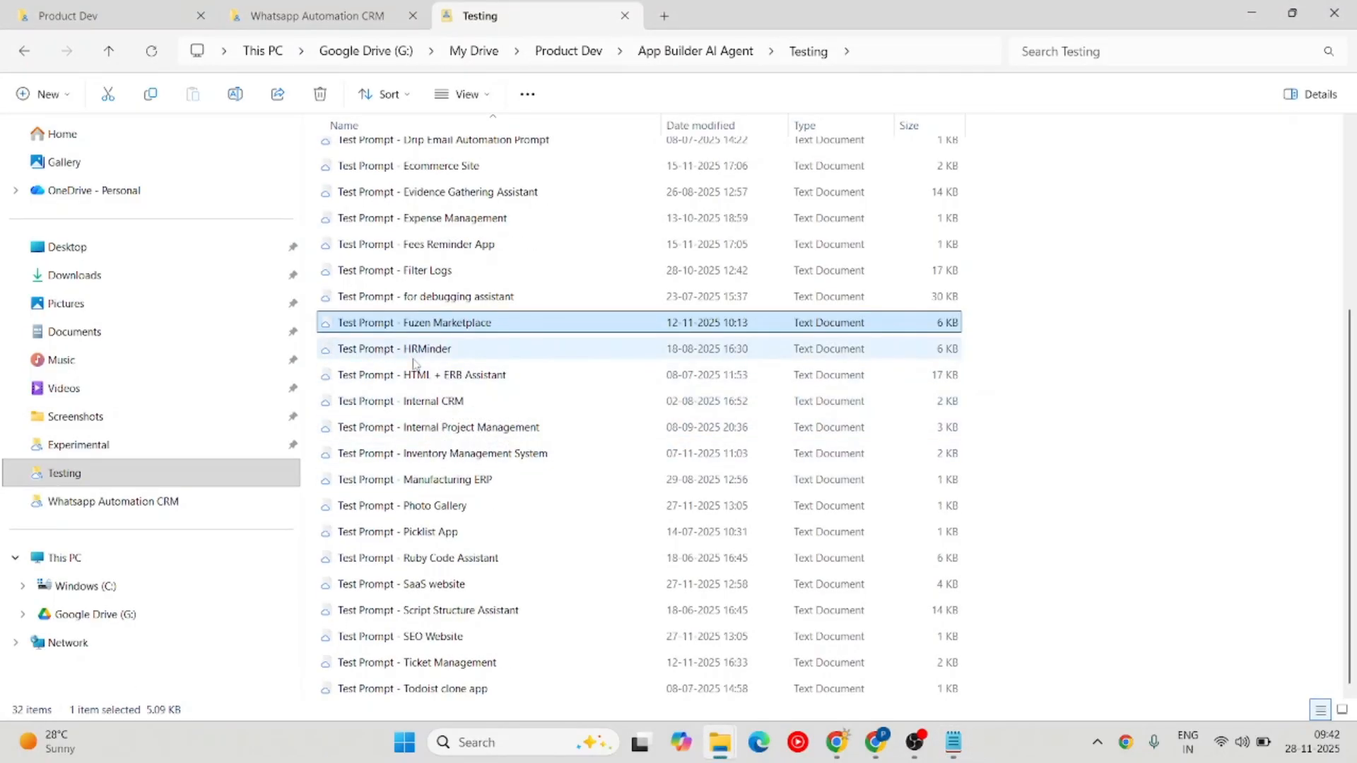
pyautogui.doubleClick(426, 404)
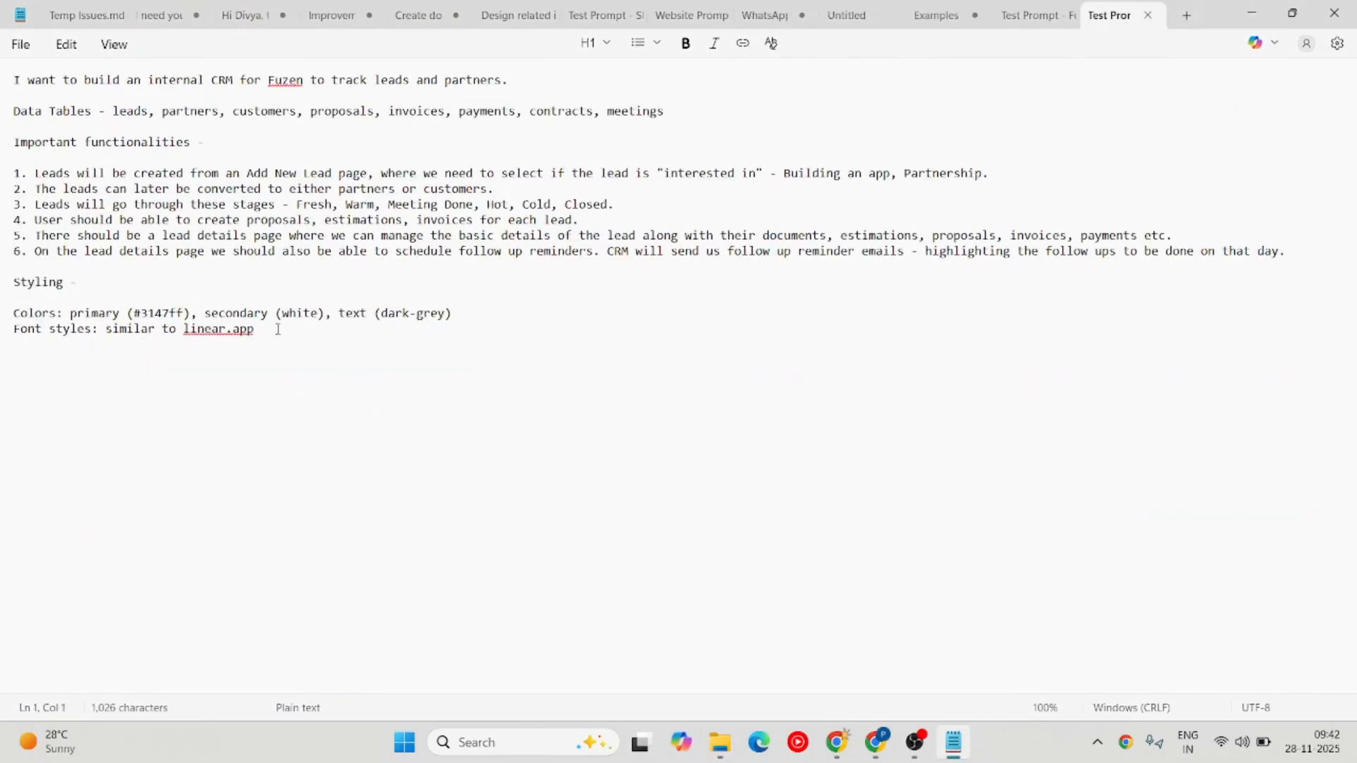
pyautogui.hotkey('ctrl', 'a')
pyautogui.hotkey('alt', 'Tab')
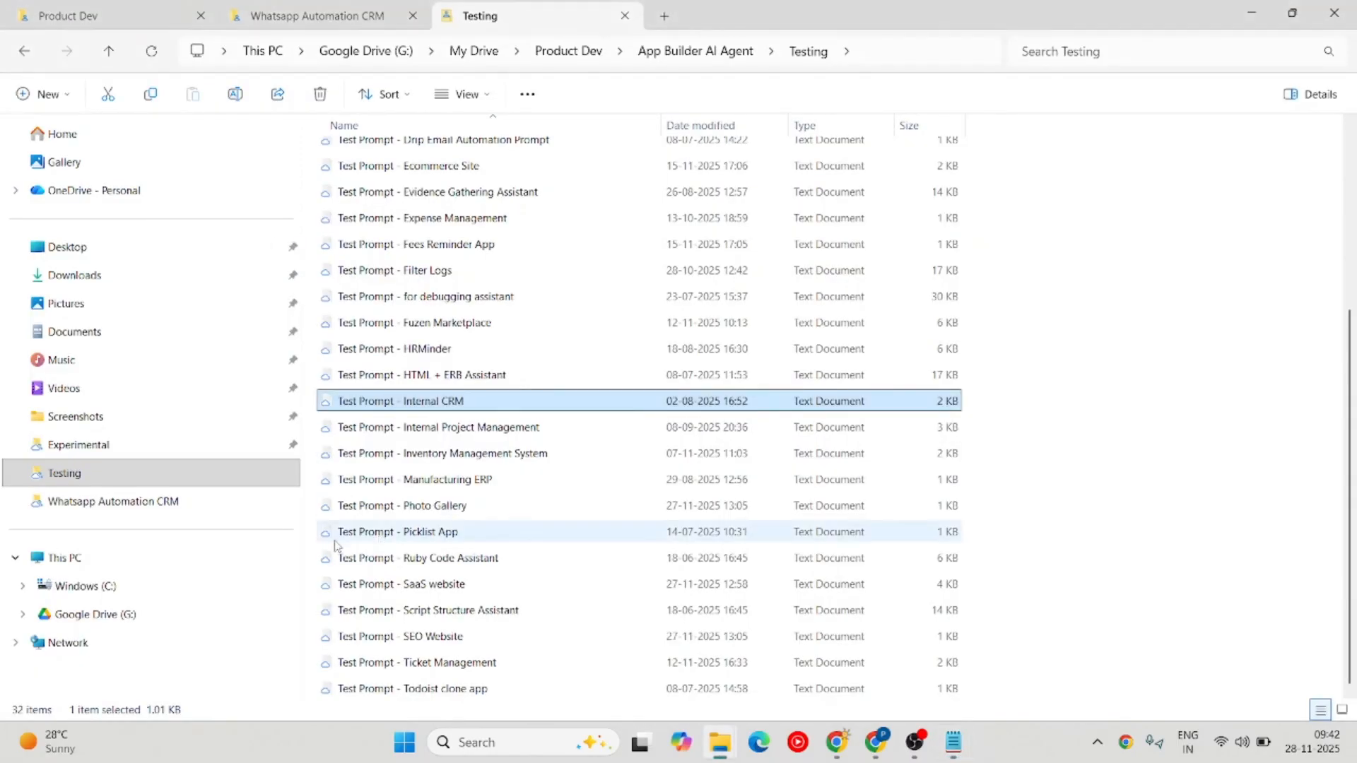
# Add the copied CRM text to the examples note under the heading "2. CRM app prompt".
pyautogui.click(883, 749)
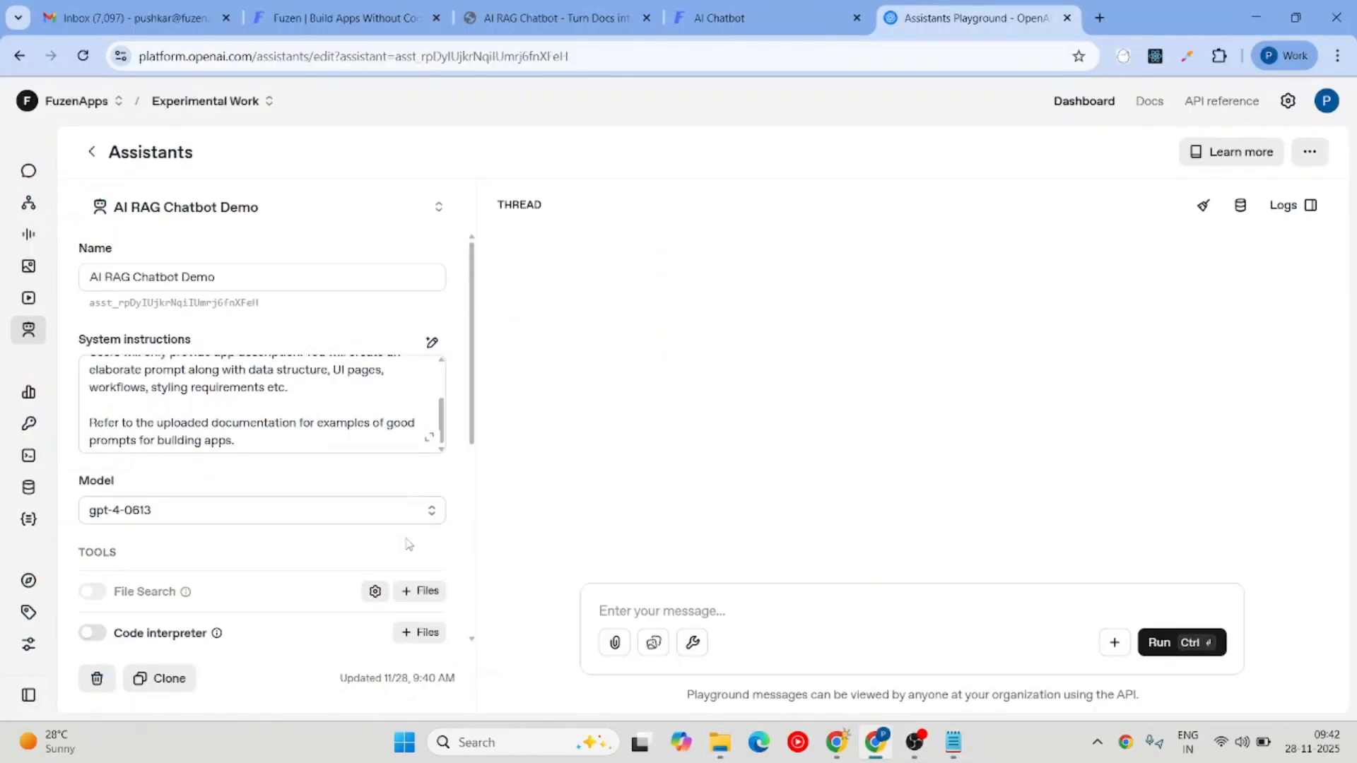
pyautogui.click(953, 744)
pyautogui.click(937, 16)
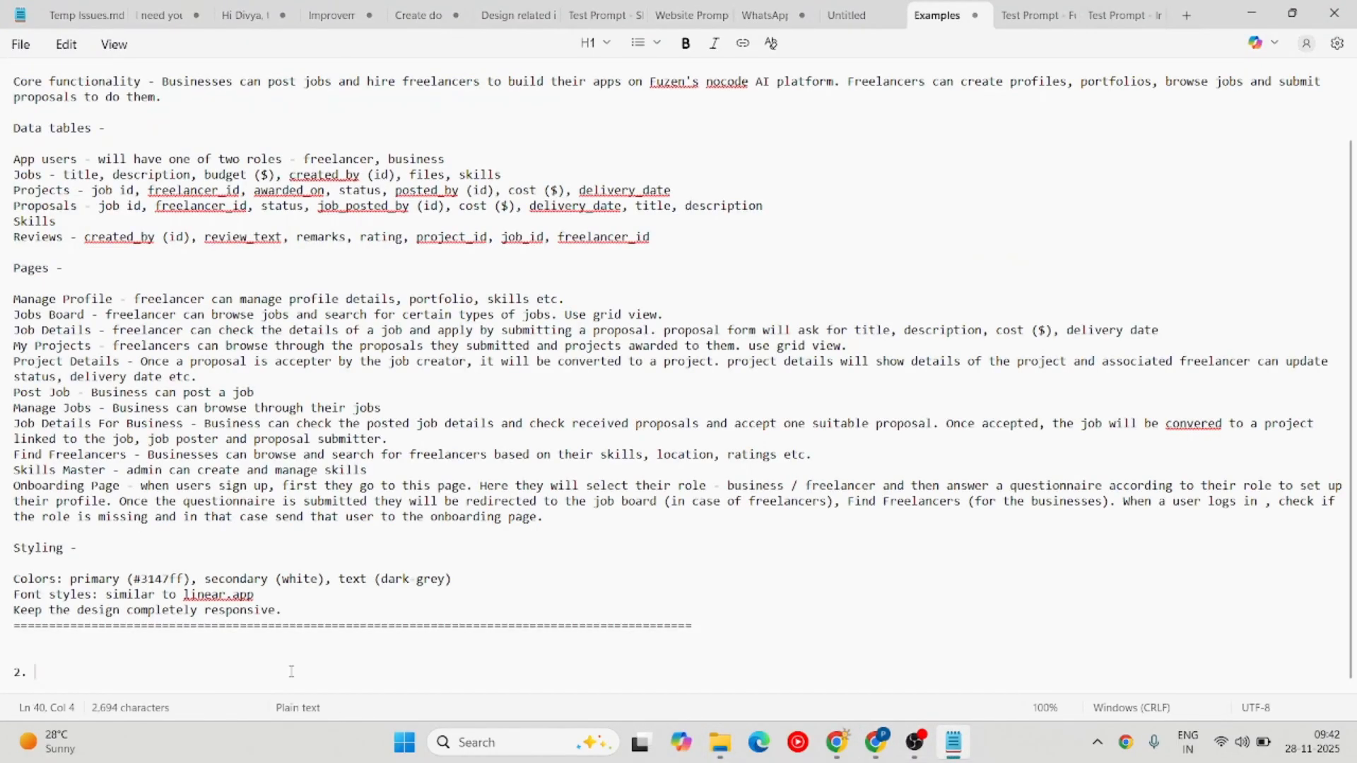
pyautogui.hotkey('ctrl', 'v')
pyautogui.scroll(-8, 296, 270)
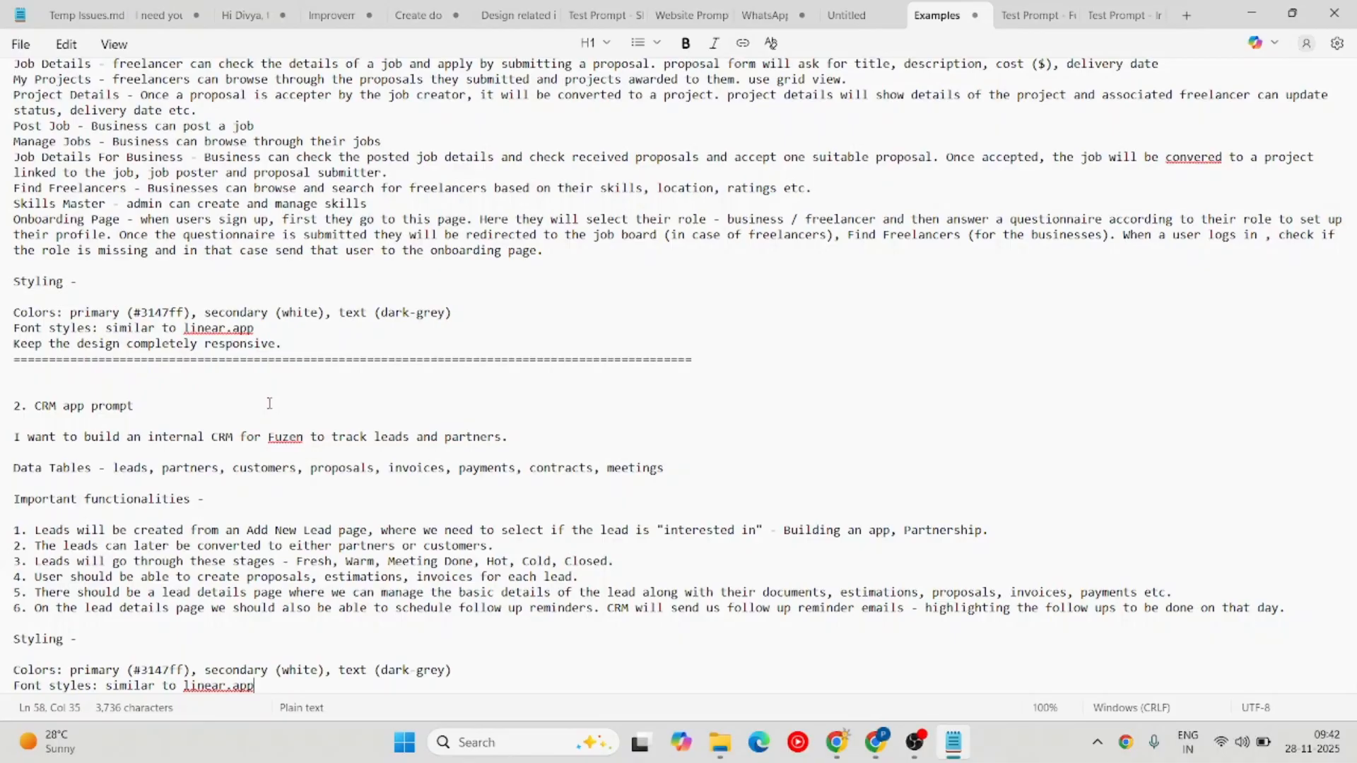
# Save the examples note to the Desktop as a text document named Prompt List.
pyautogui.hotkey('ctrl', 'shift', 's')
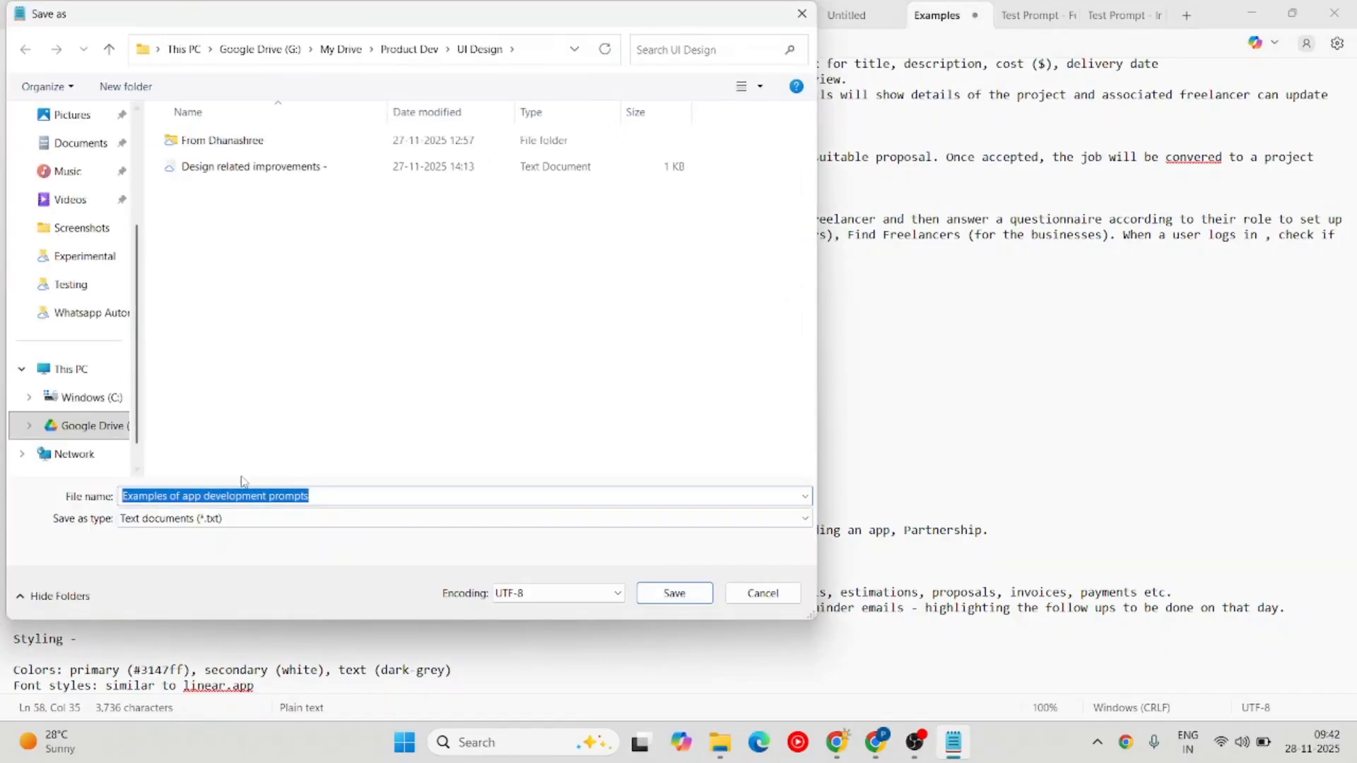
pyautogui.scroll(3, 74, 223)
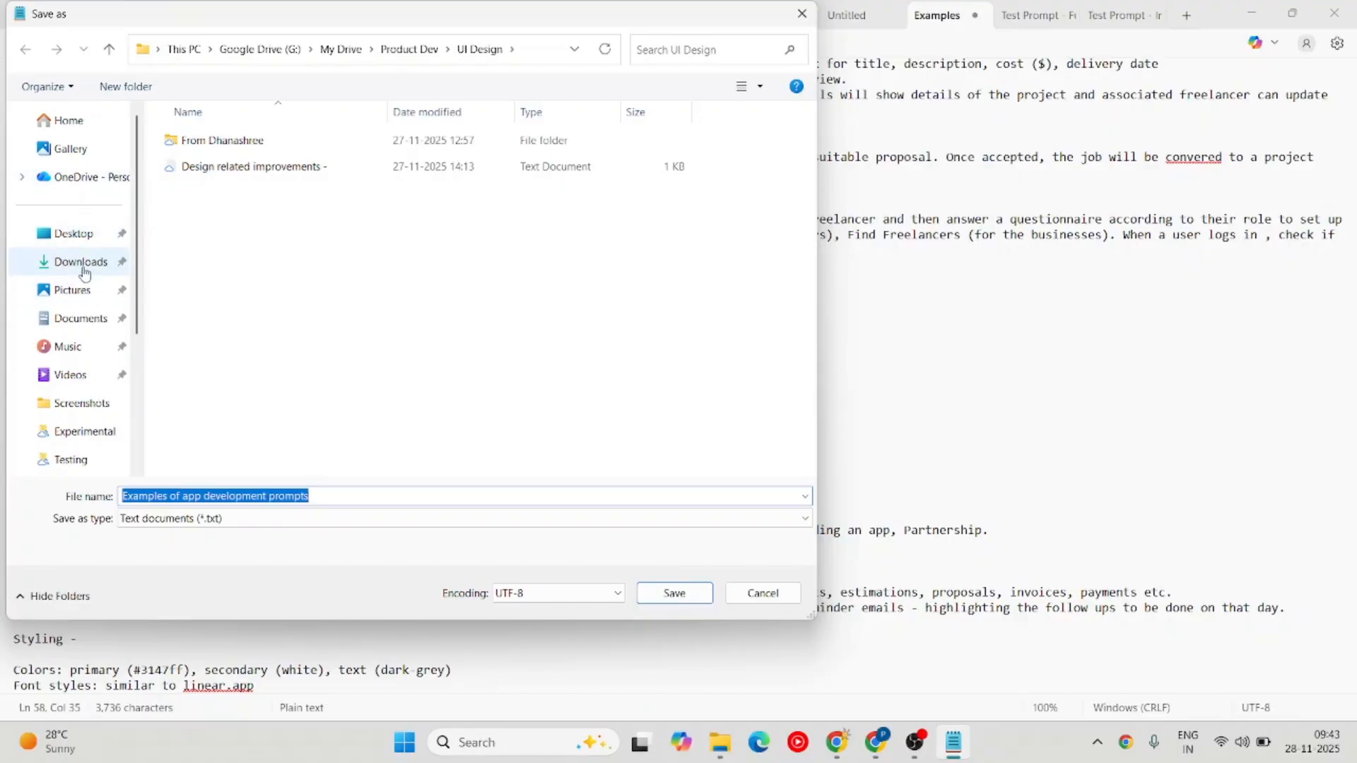
pyautogui.click(75, 233)
pyautogui.tripleClick(342, 532)
pyautogui.write('Prompt List')
pyautogui.click(674, 593)
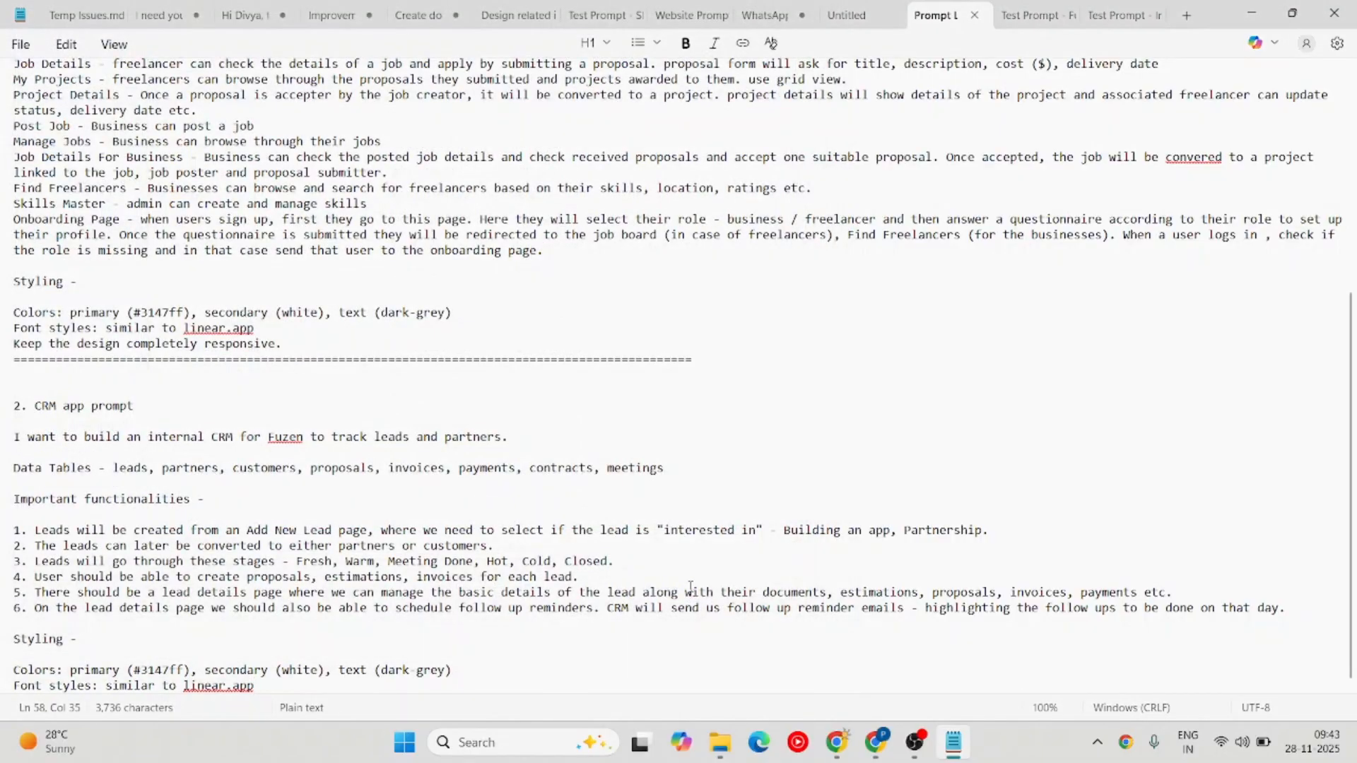
# Return to the OpenAI assistant in Chrome and review its instructions, model, tools and model configuration settings.
pyautogui.click(876, 742)
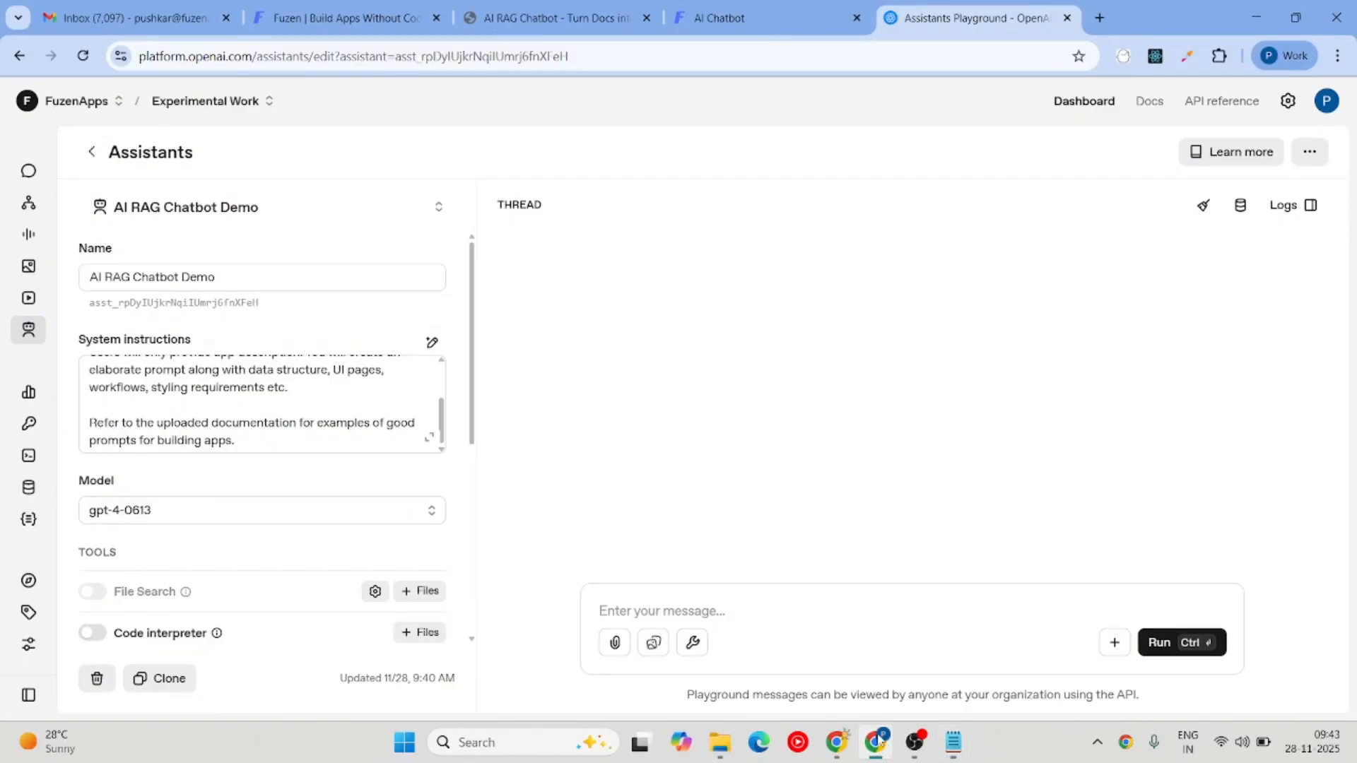
pyautogui.scroll(-5, 321, 387)
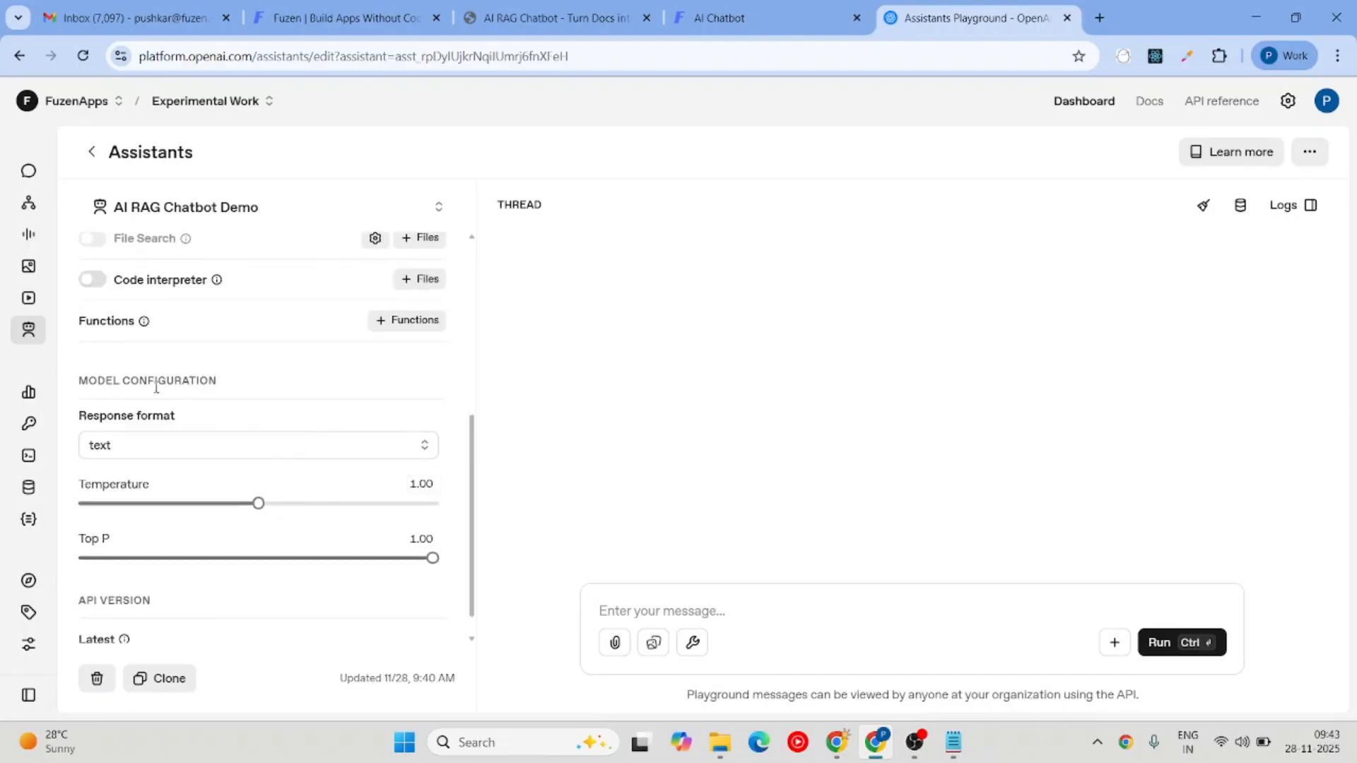
pyautogui.scroll(-1, 156, 387)
pyautogui.scroll(4, 151, 439)
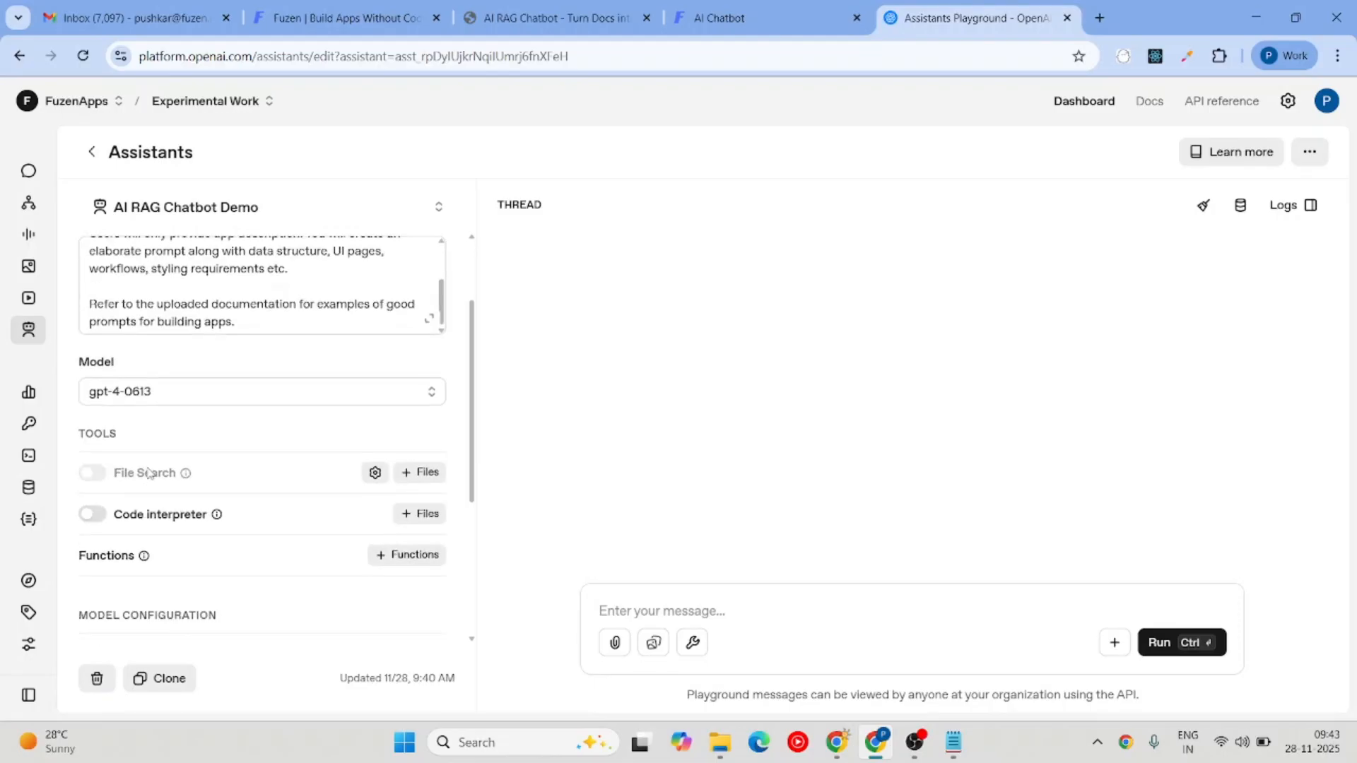
pyautogui.scroll(3, 147, 472)
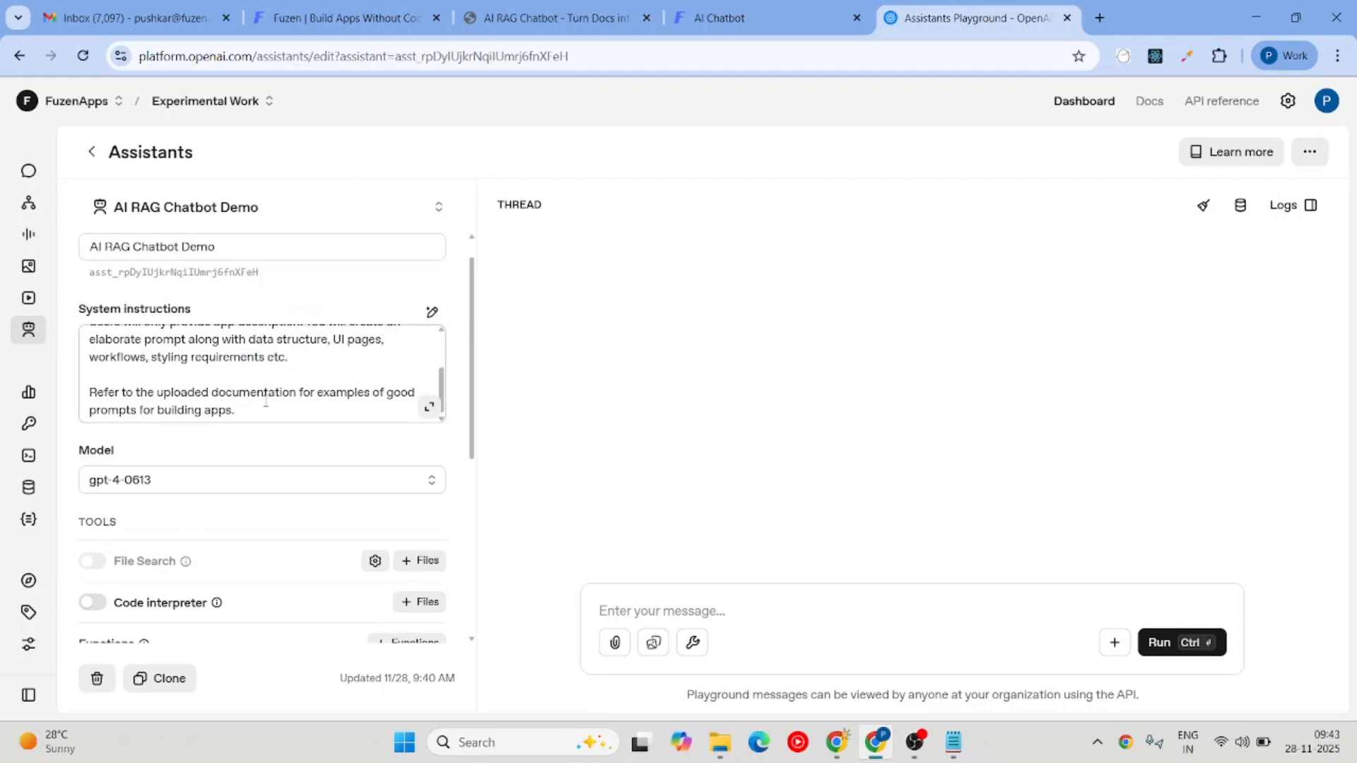
pyautogui.scroll(-2, 266, 395)
pyautogui.scroll(3, 266, 406)
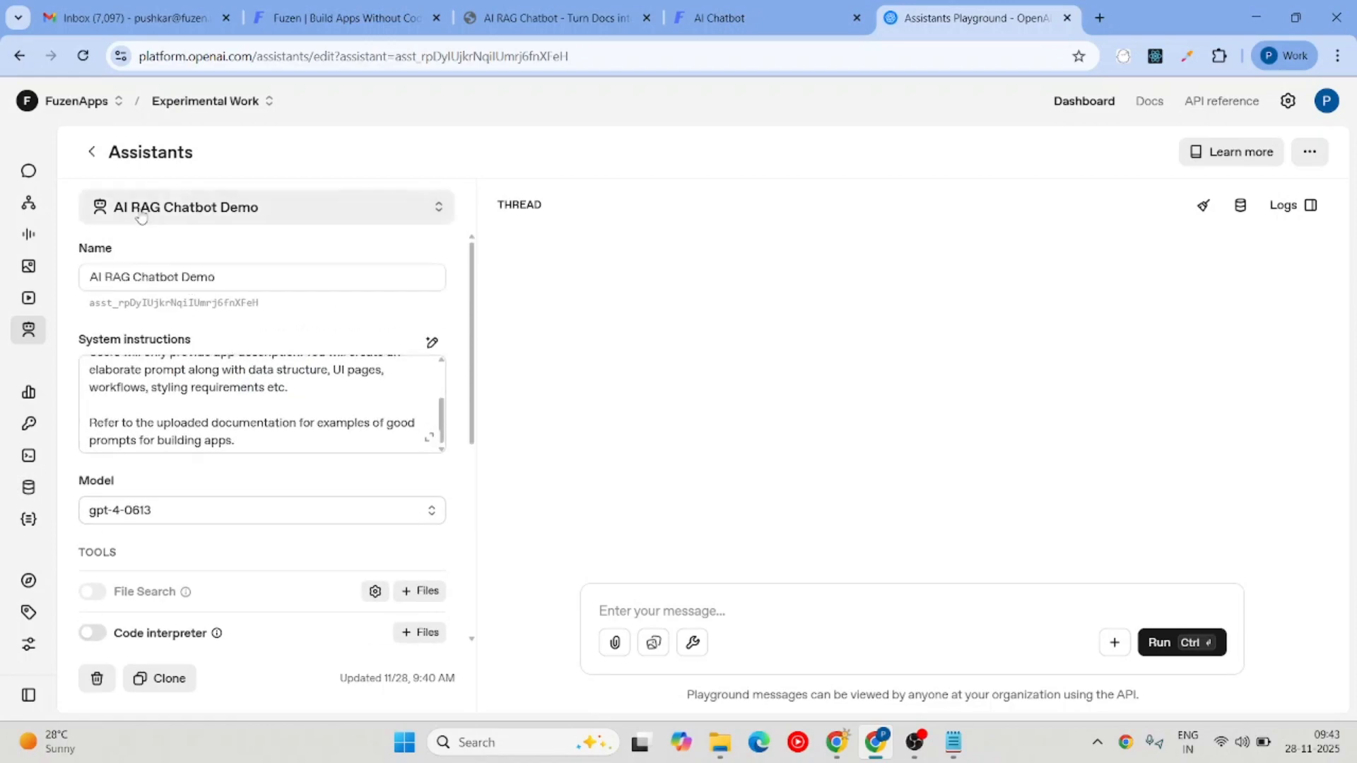
pyautogui.scroll(-1, 127, 396)
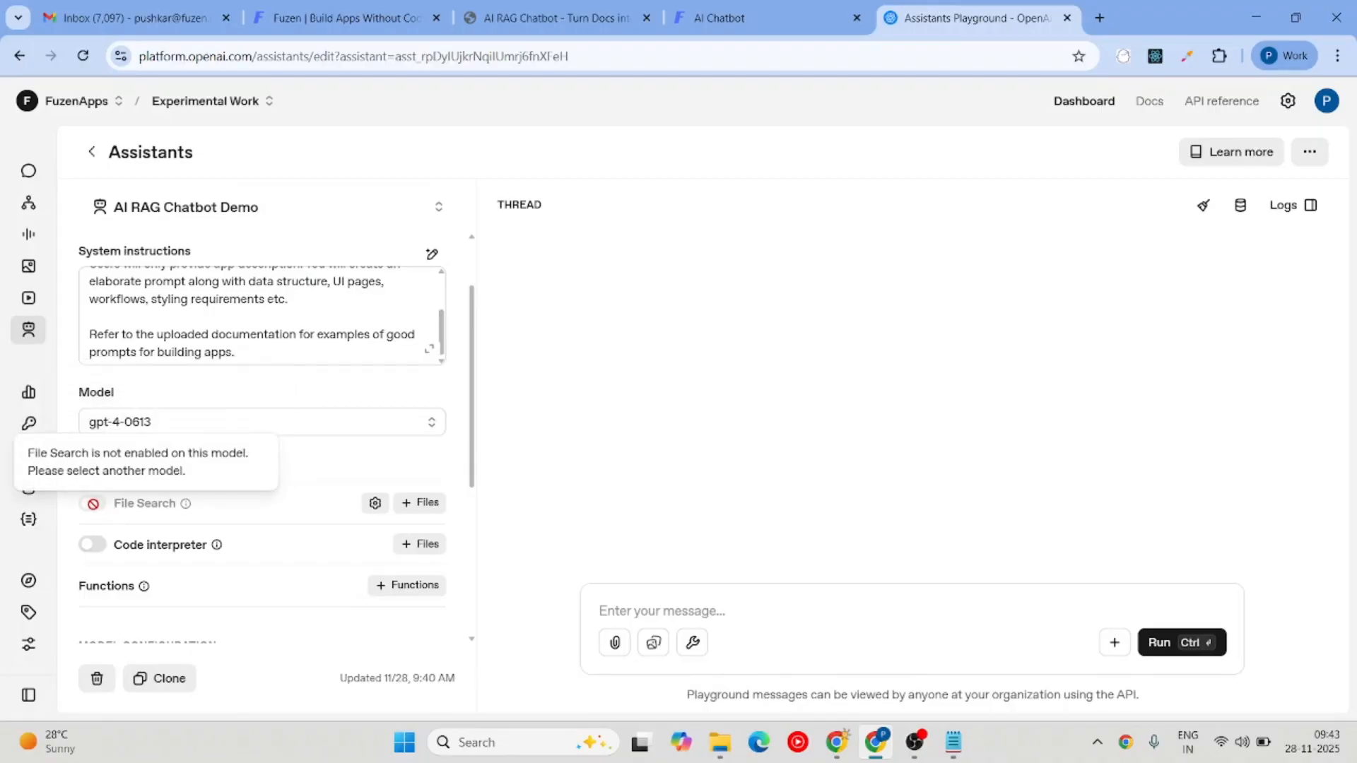
# Upload the Prompt List text file from the Desktop to the assistant's file search attachments.
pyautogui.click(417, 503)
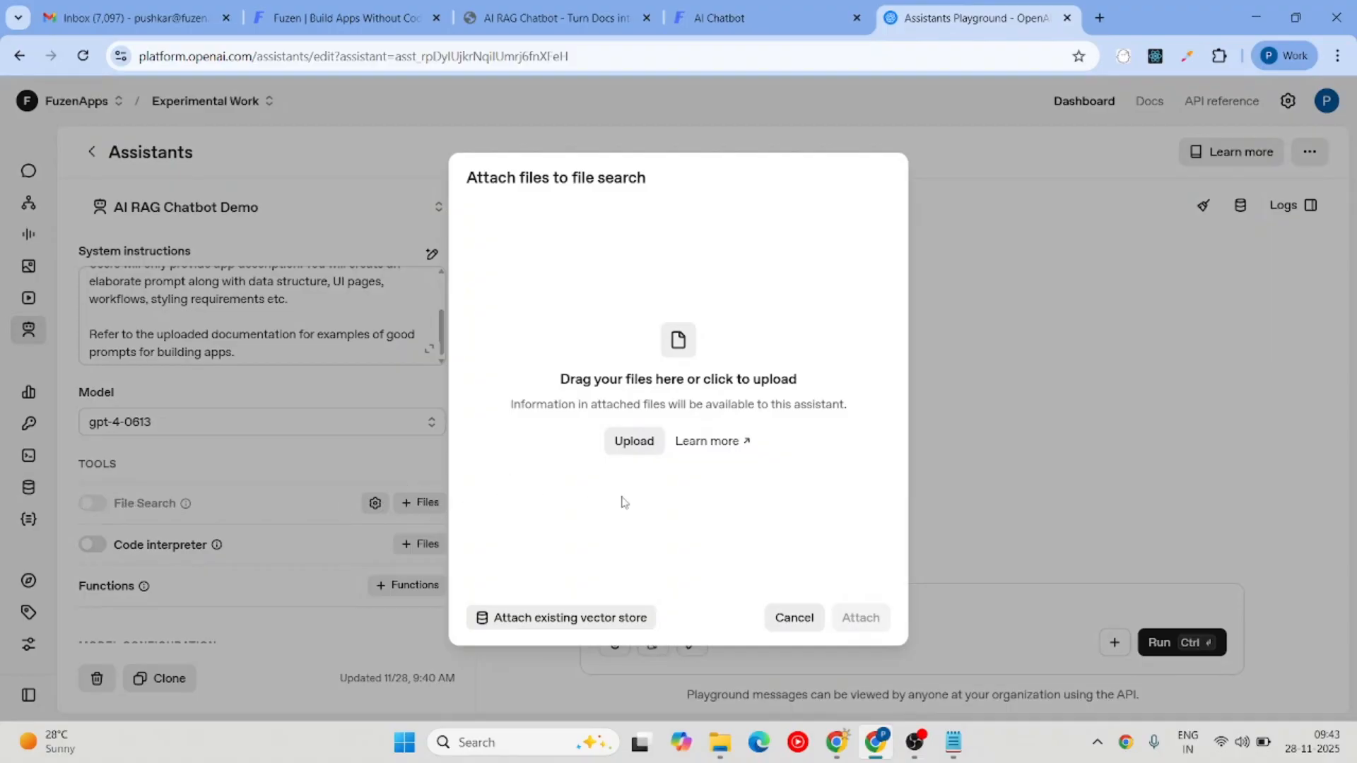
pyautogui.click(634, 445)
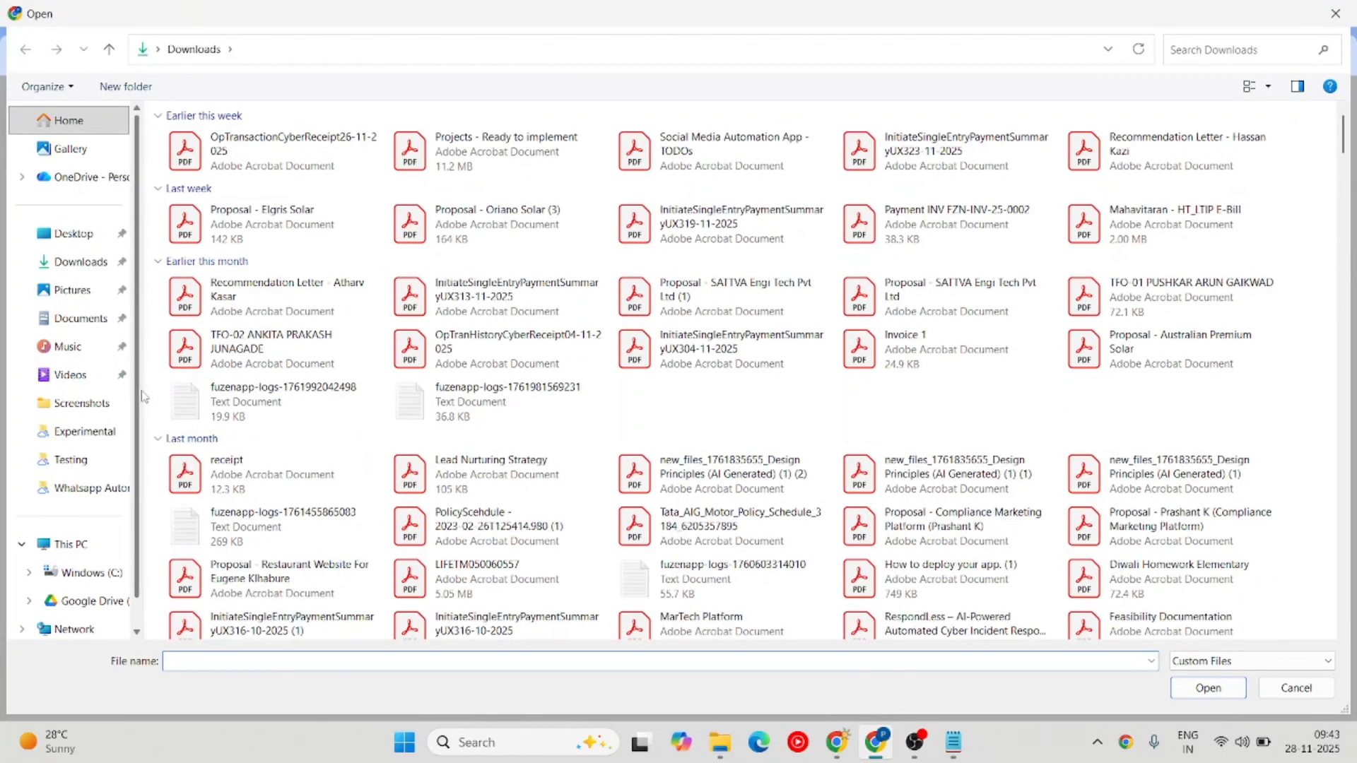
pyautogui.click(71, 233)
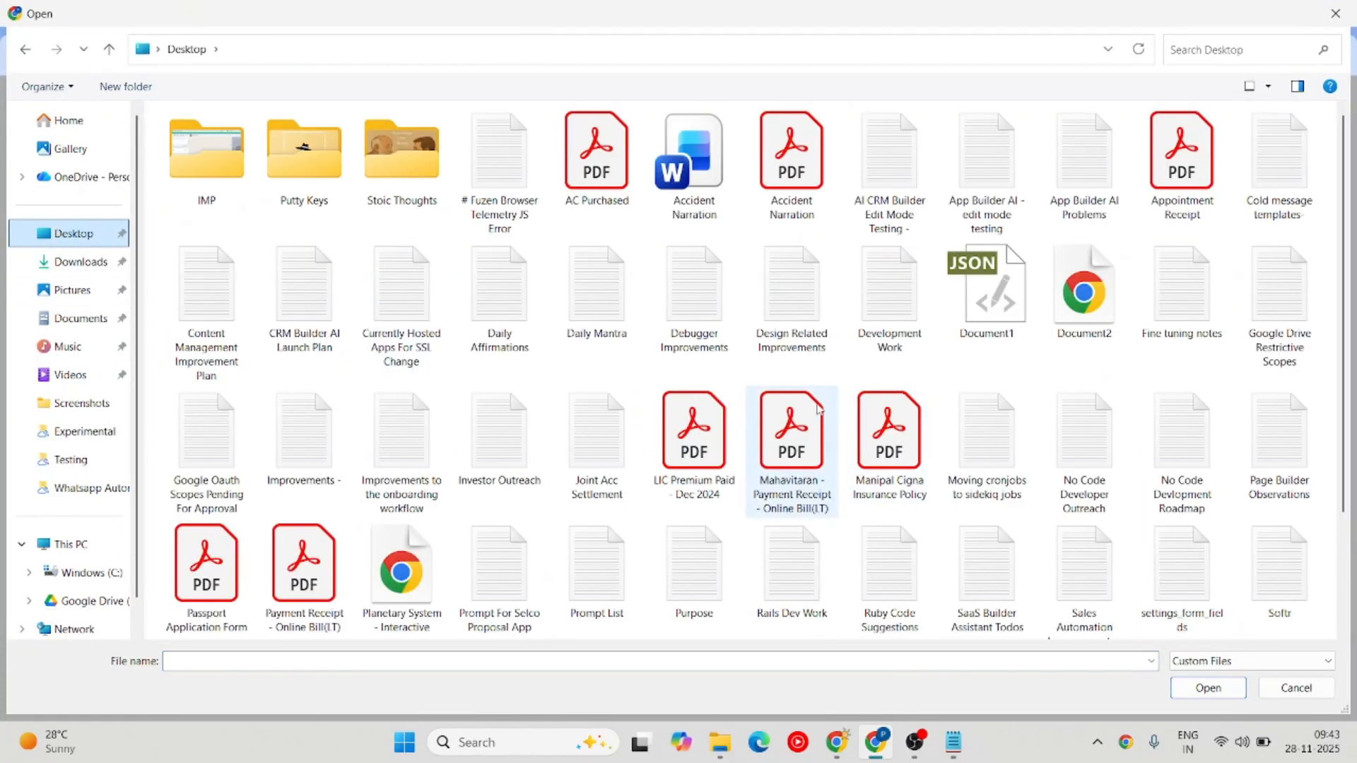
pyautogui.click(773, 337)
pyautogui.write('pas')
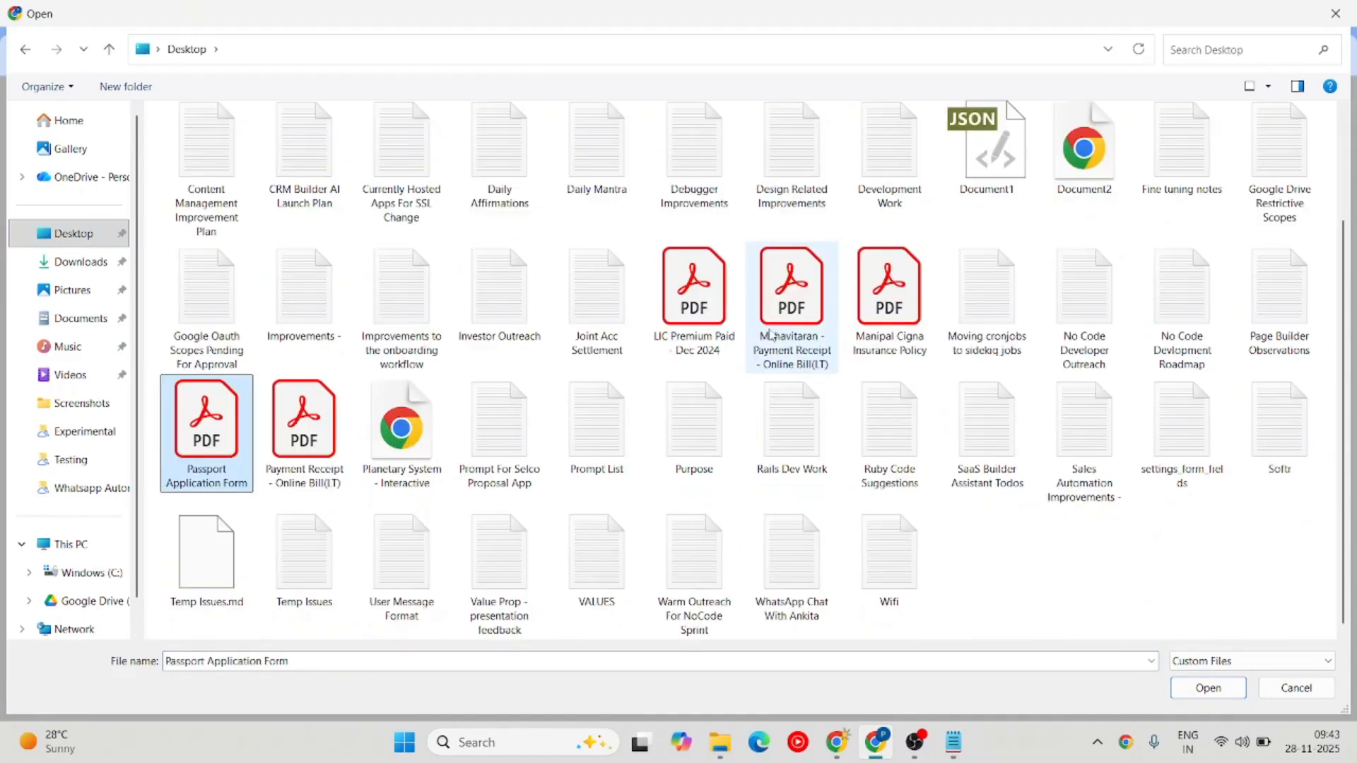
pyautogui.write('pu')
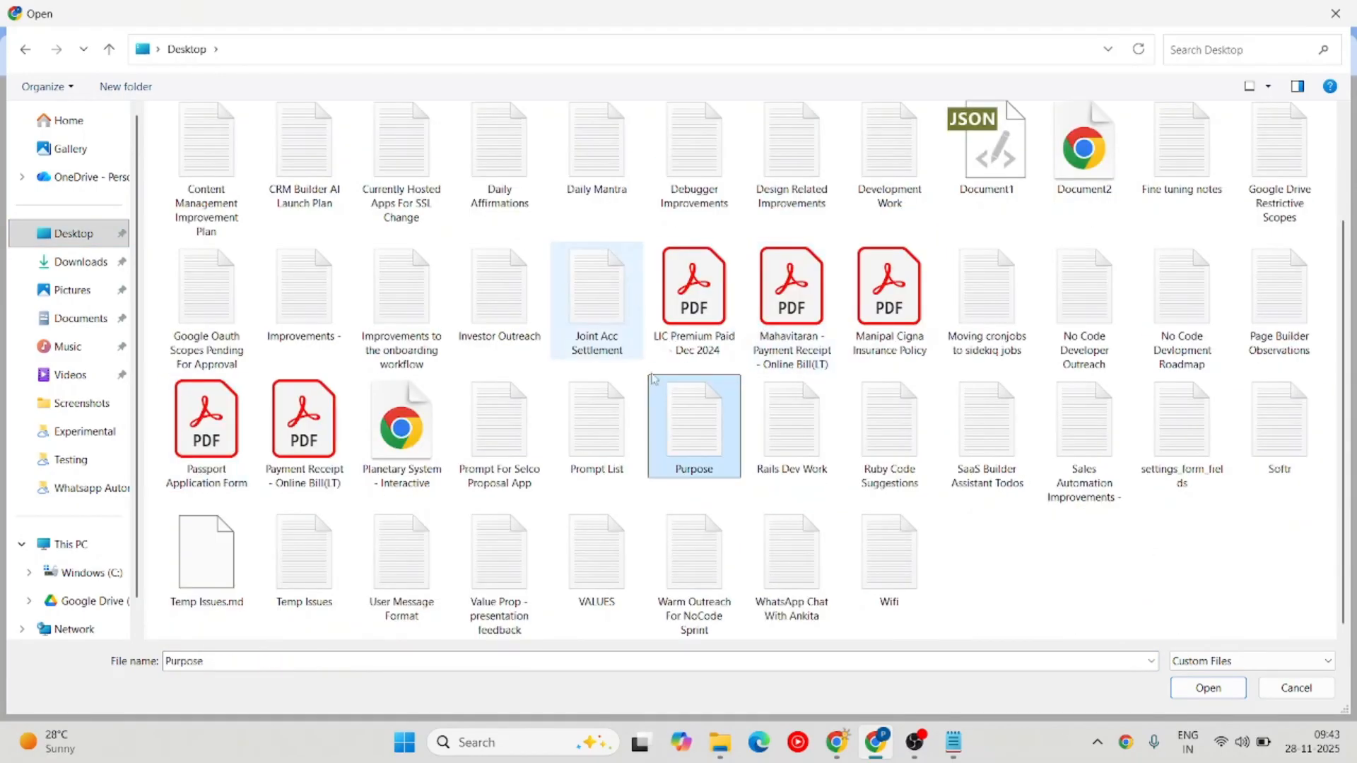
pyautogui.click(625, 423)
pyautogui.click(1223, 689)
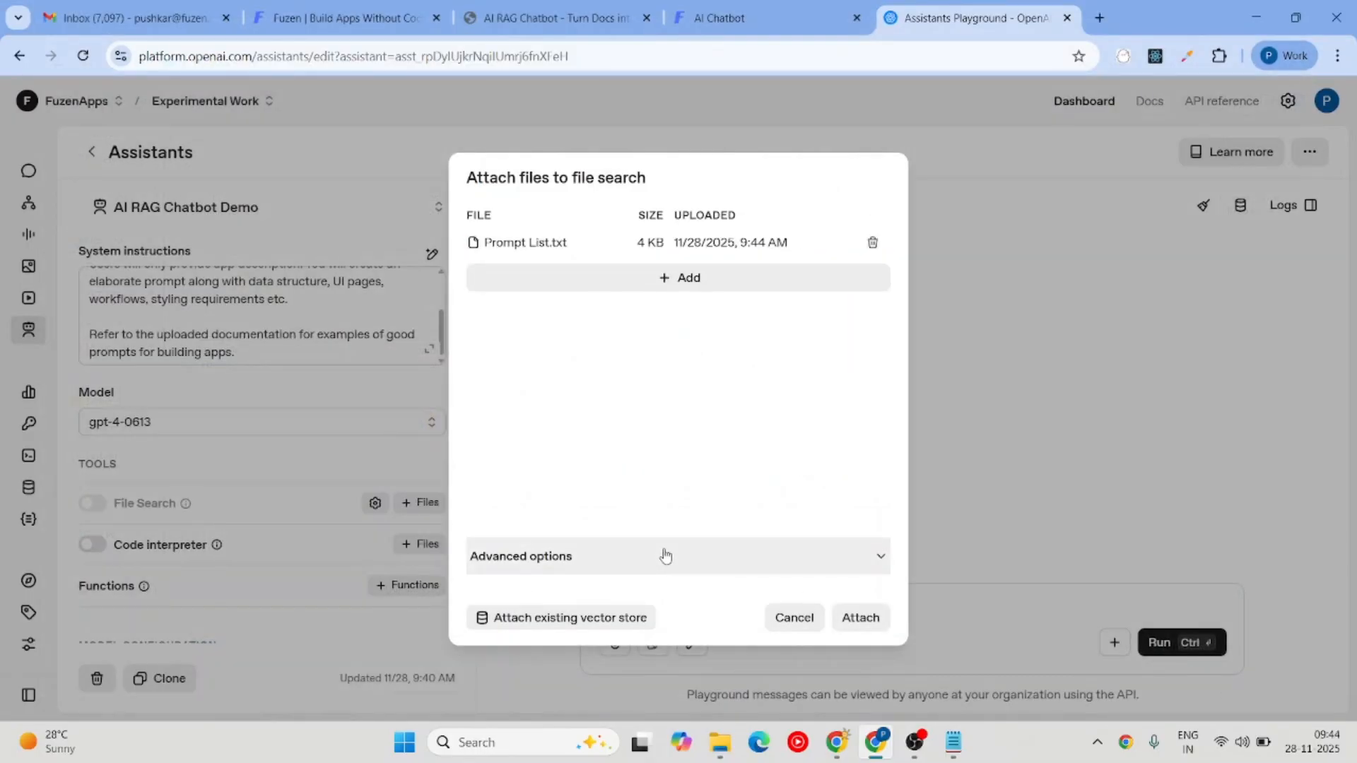
# Attach Prompt List.txt to the assistant's file search and switch to model gpt-4.1 with File Search enabled.
pyautogui.click(855, 623)
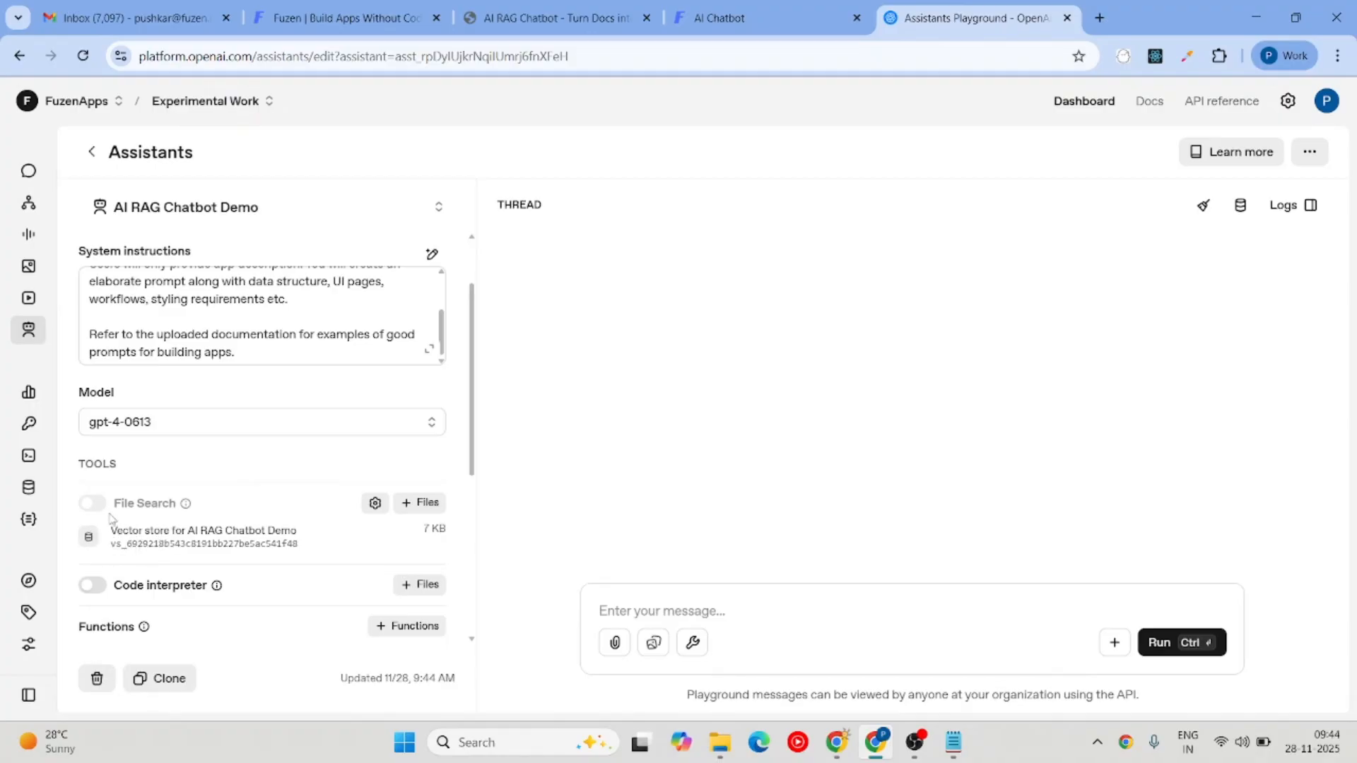
pyautogui.moveTo(93, 505)
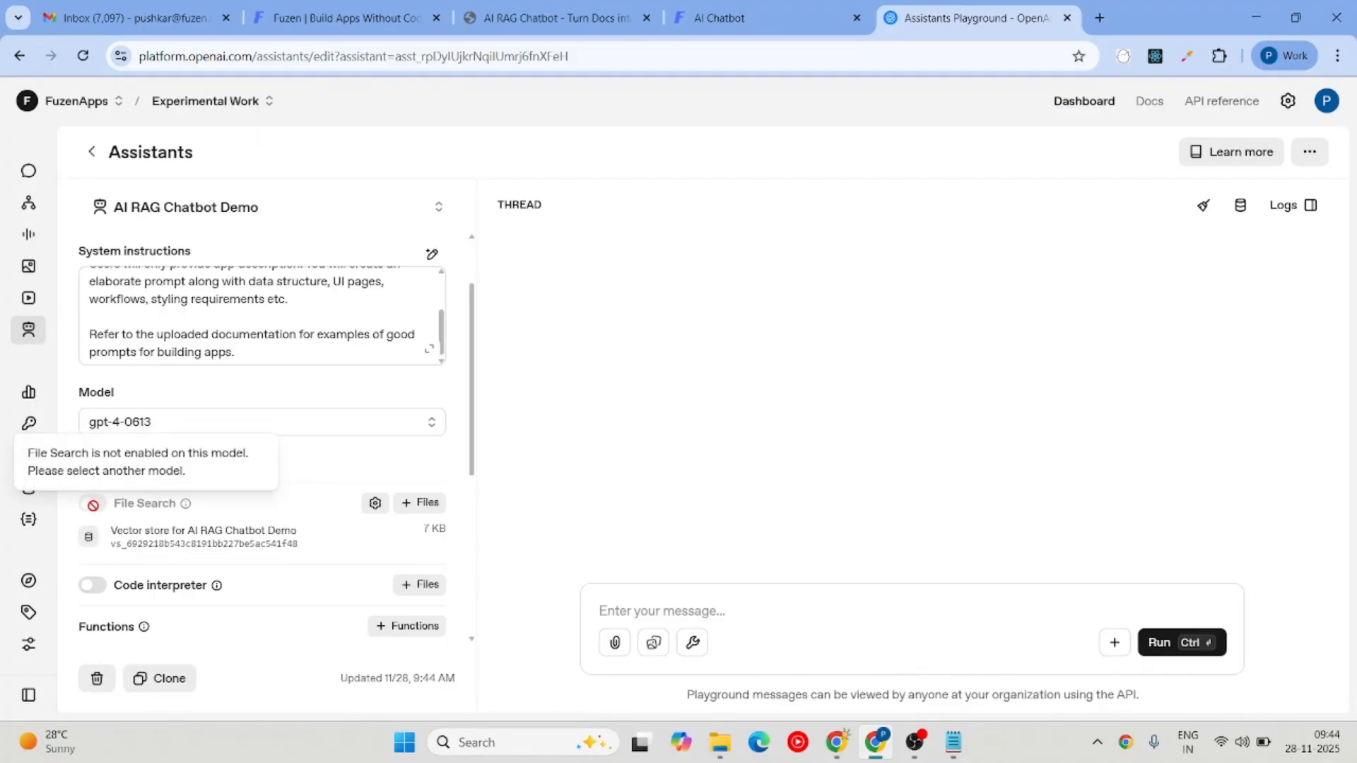
pyautogui.press('F5')
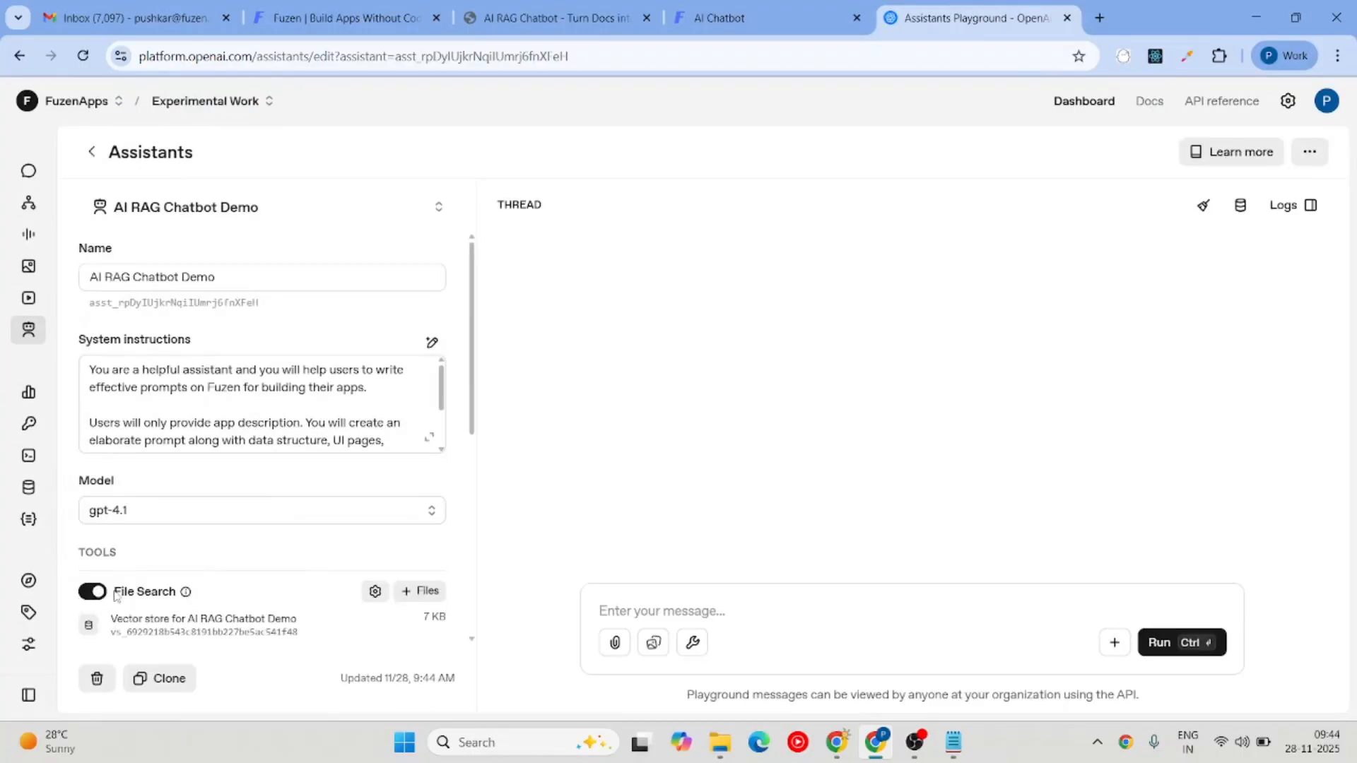
# Check the assistant's attached vector store and tools, and copy the assistant ID shown beneath its name.
pyautogui.scroll(-2, 280, 573)
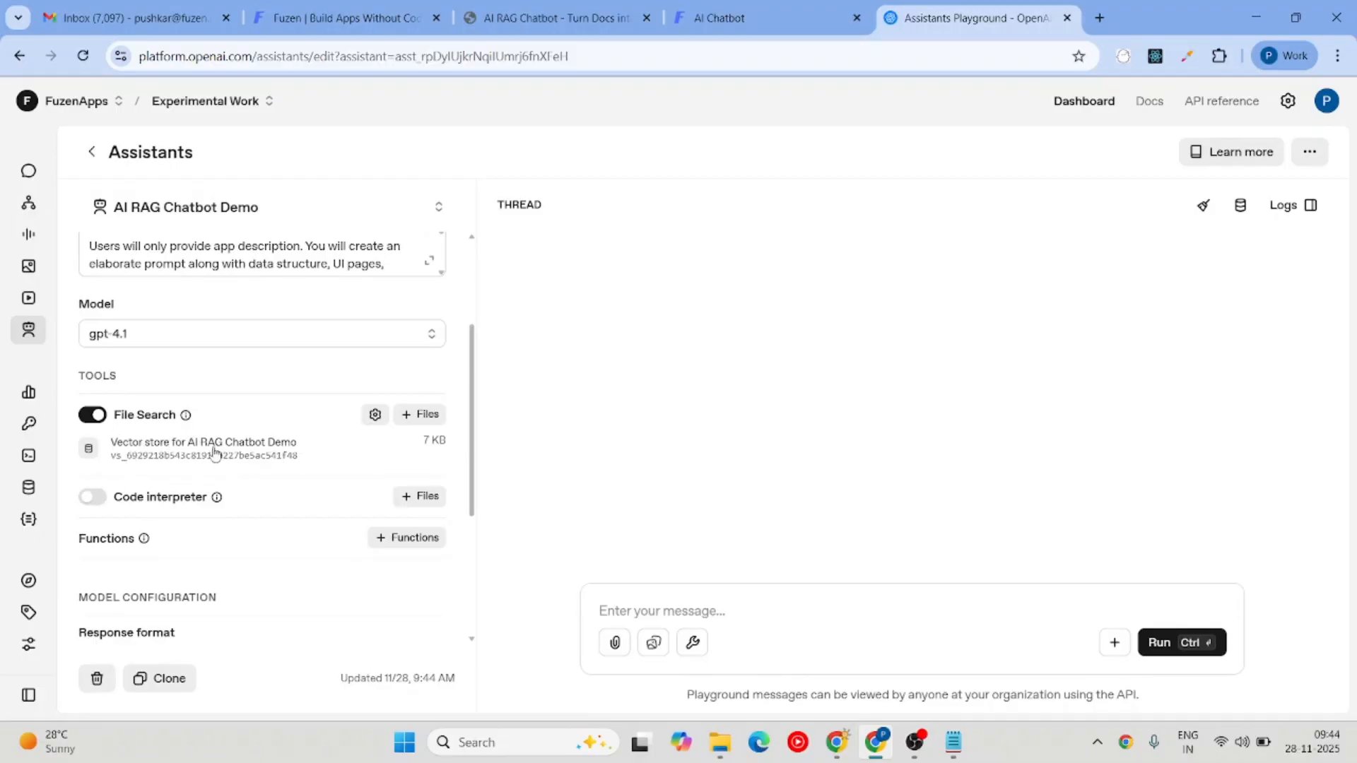
pyautogui.scroll(-2, 205, 456)
pyautogui.scroll(4, 205, 424)
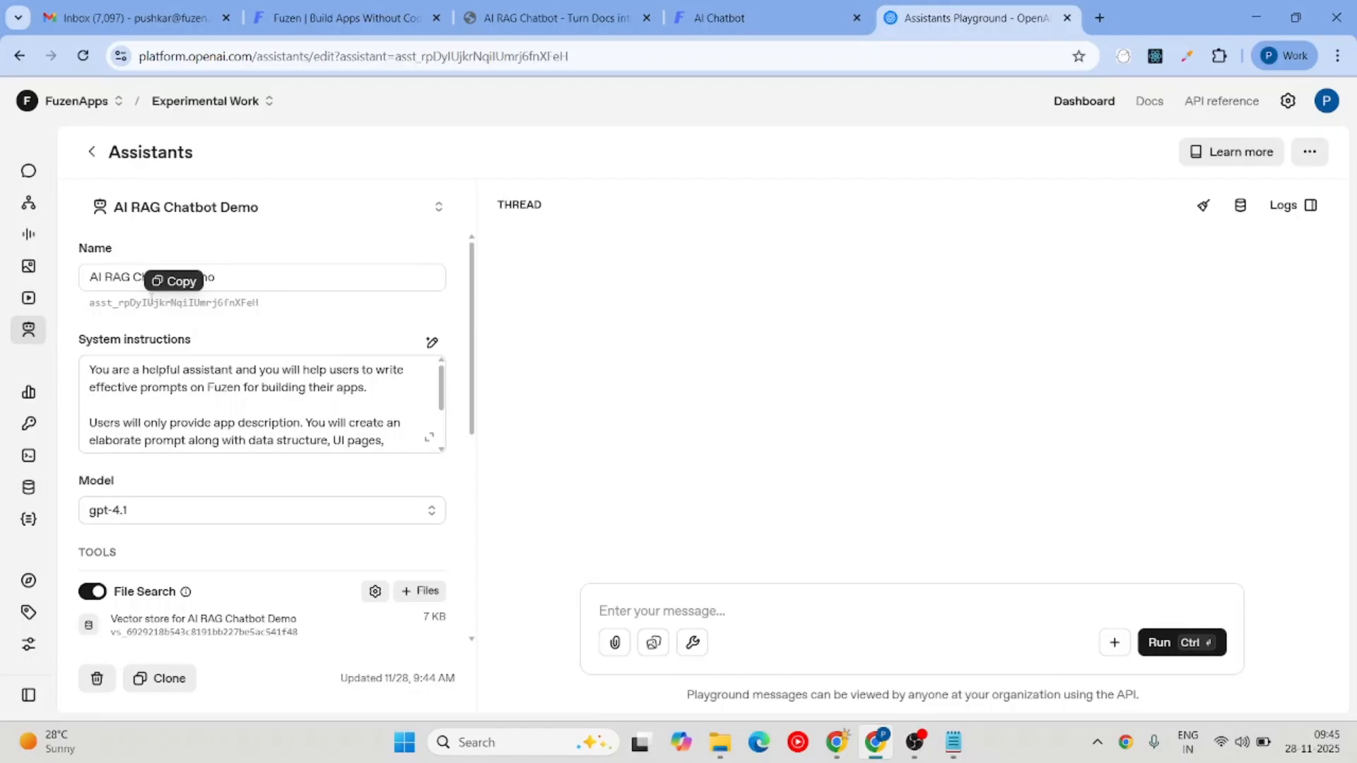
pyautogui.click(150, 302)
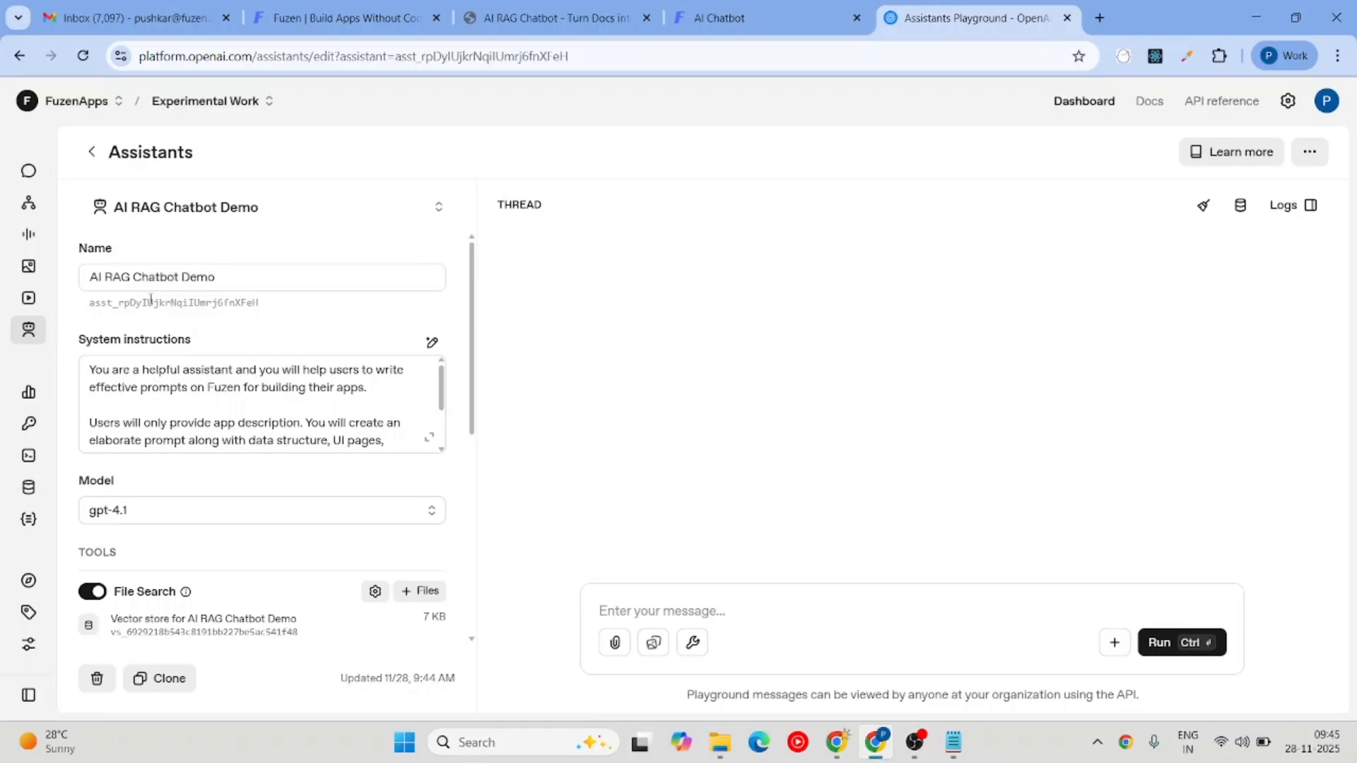
pyautogui.moveTo(86, 304); pyautogui.dragTo(263, 305)
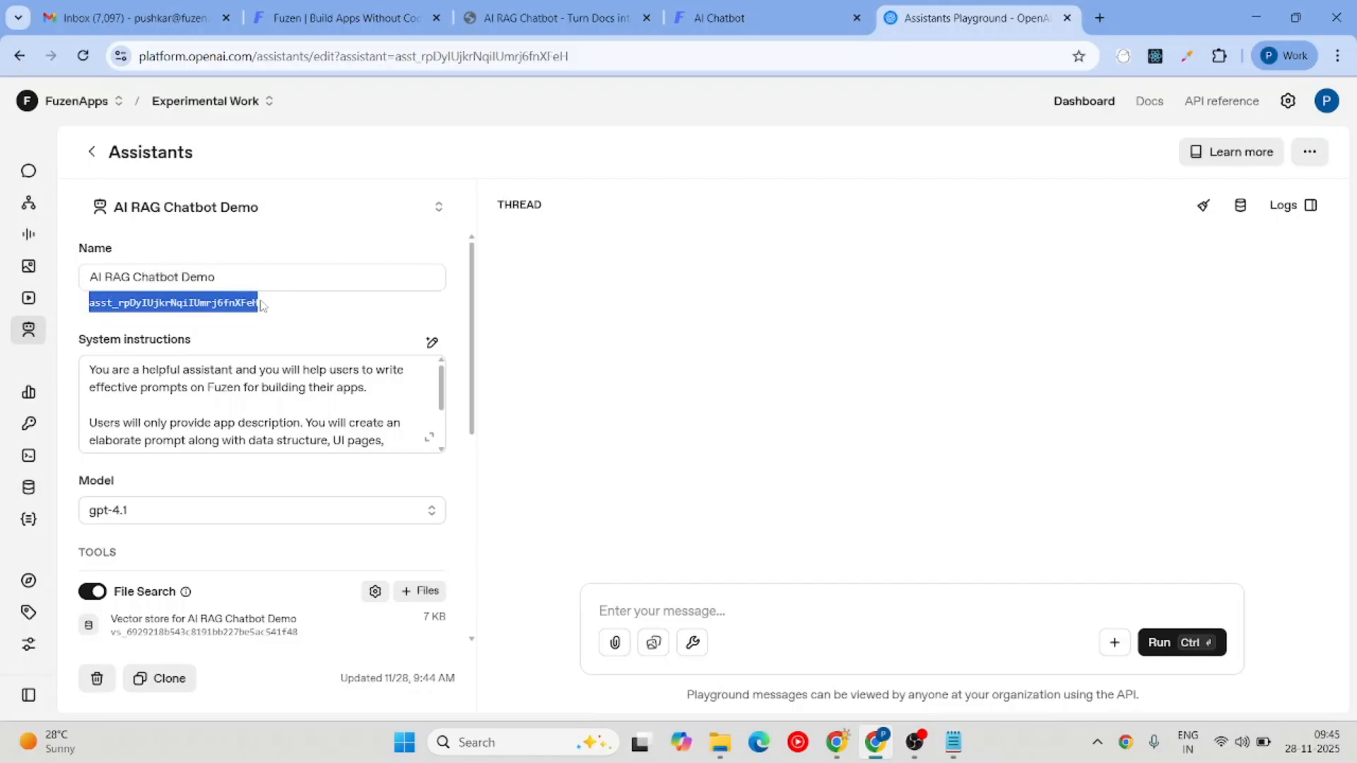
pyautogui.click(196, 305)
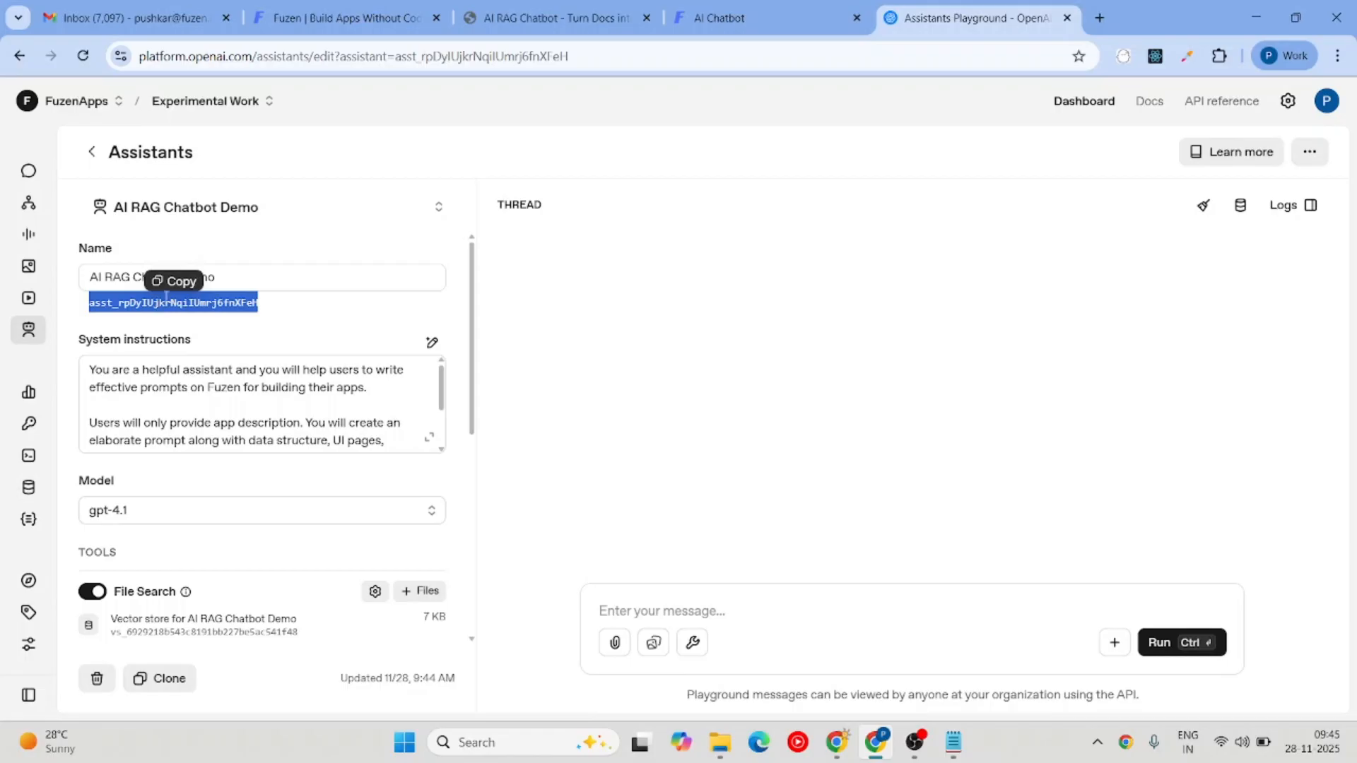
# Switch to the AI Chatbot app and paste the copied ID as the OpenAI Assistant ID in AI Settings.
pyautogui.click(573, 21)
pyautogui.click(709, 15)
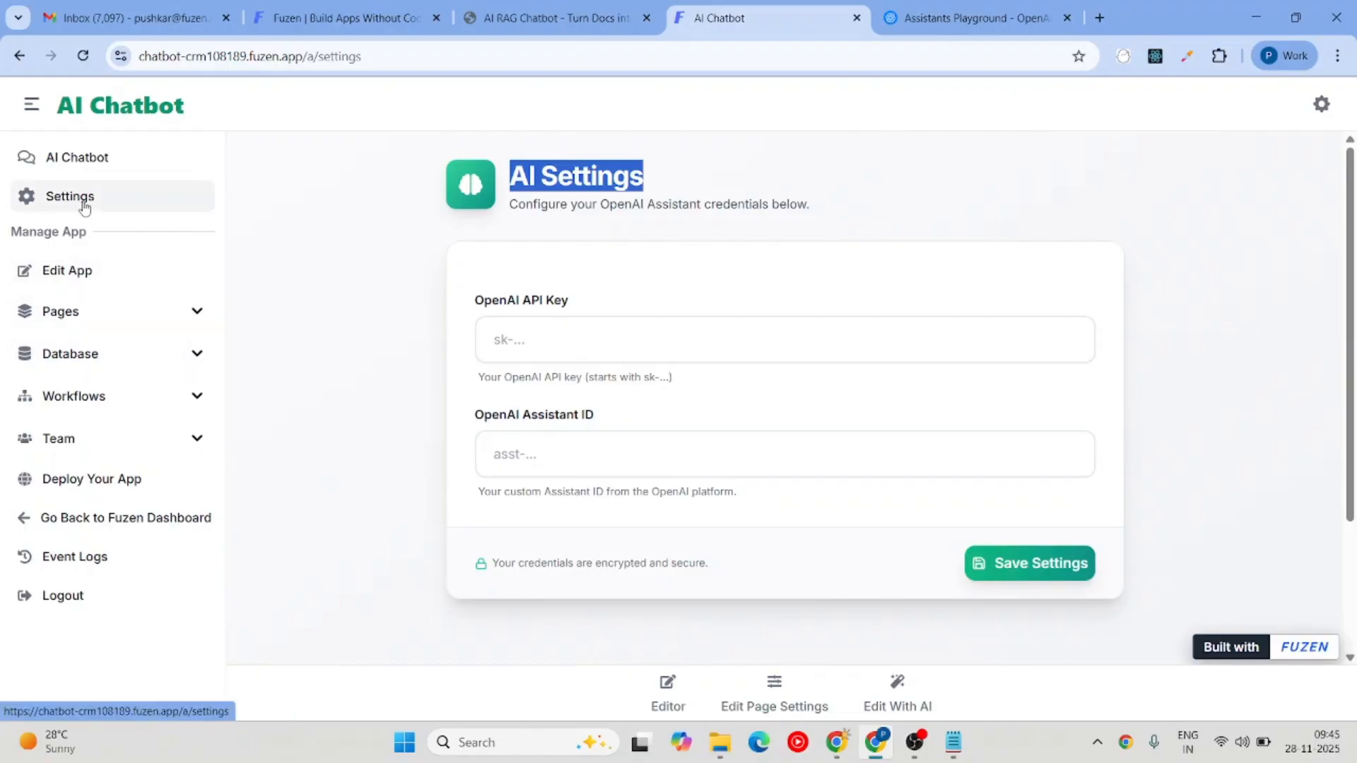
pyautogui.click(590, 455)
pyautogui.hotkey('ctrl', 'v')
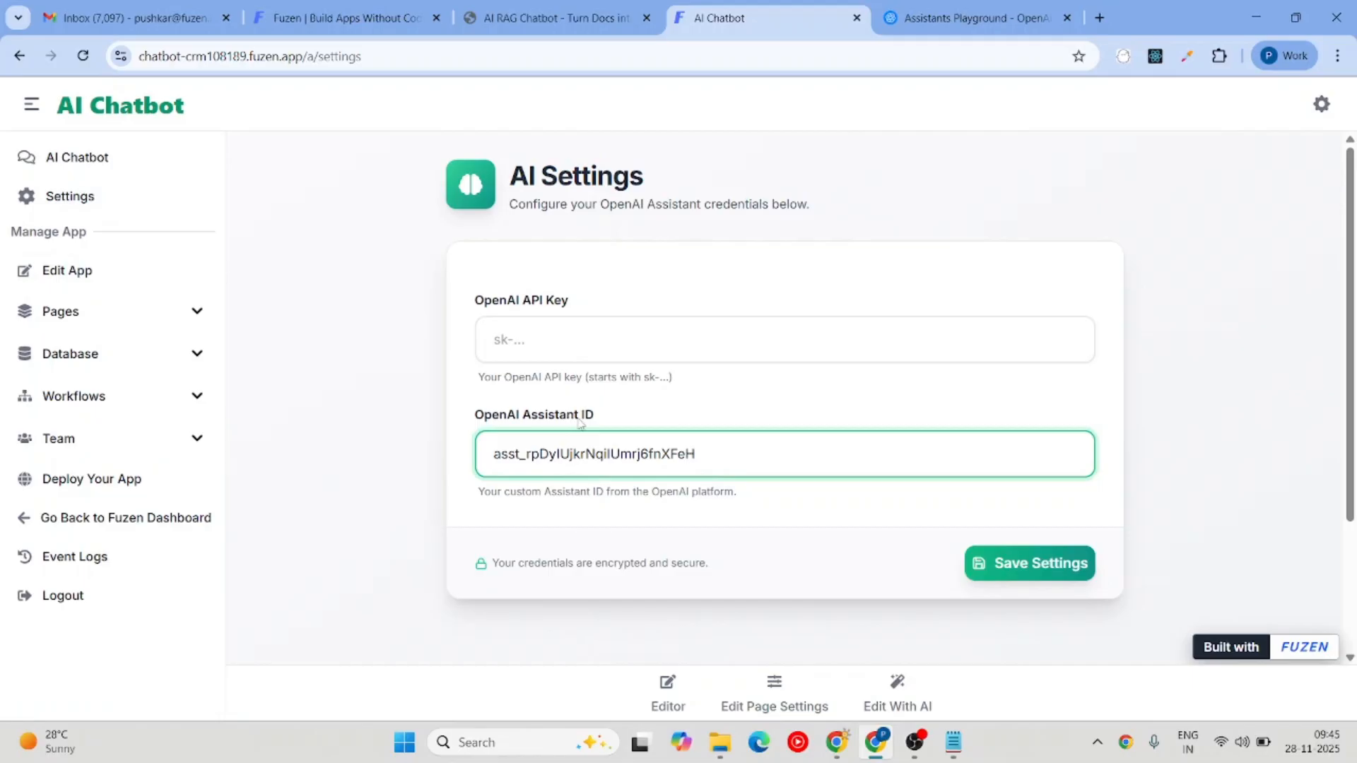
# Create an OpenAI secret key named demo-key for the Experimental Work project in the organization's API keys.
pyautogui.click(988, 18)
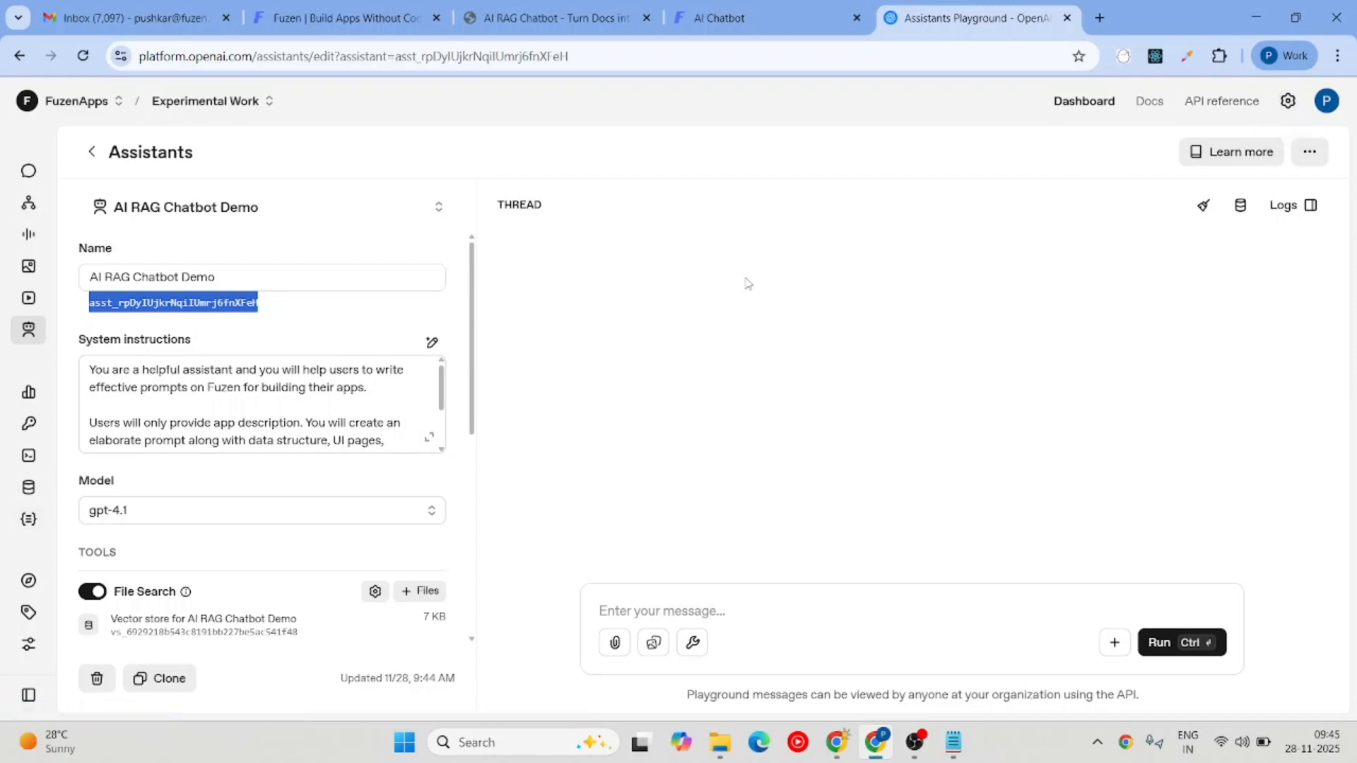
pyautogui.click(1288, 103)
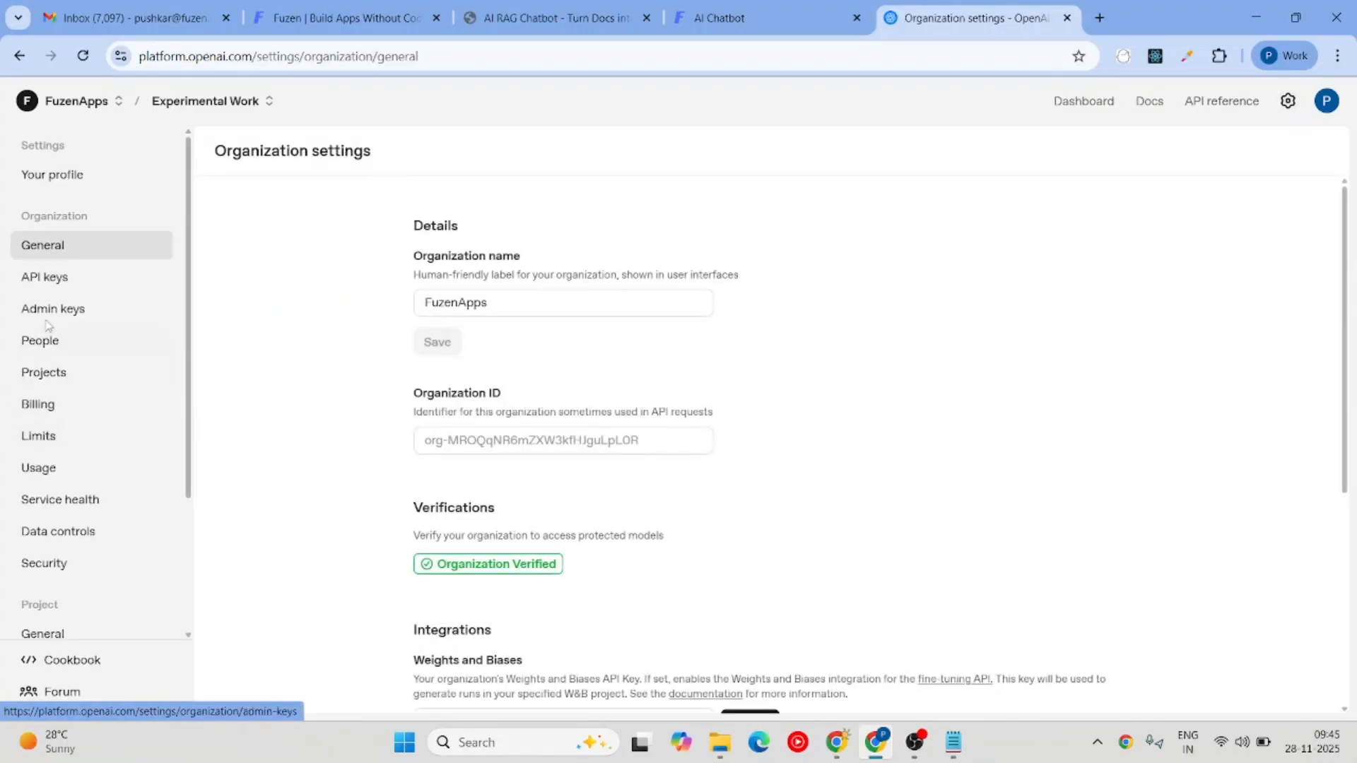
pyautogui.click(55, 277)
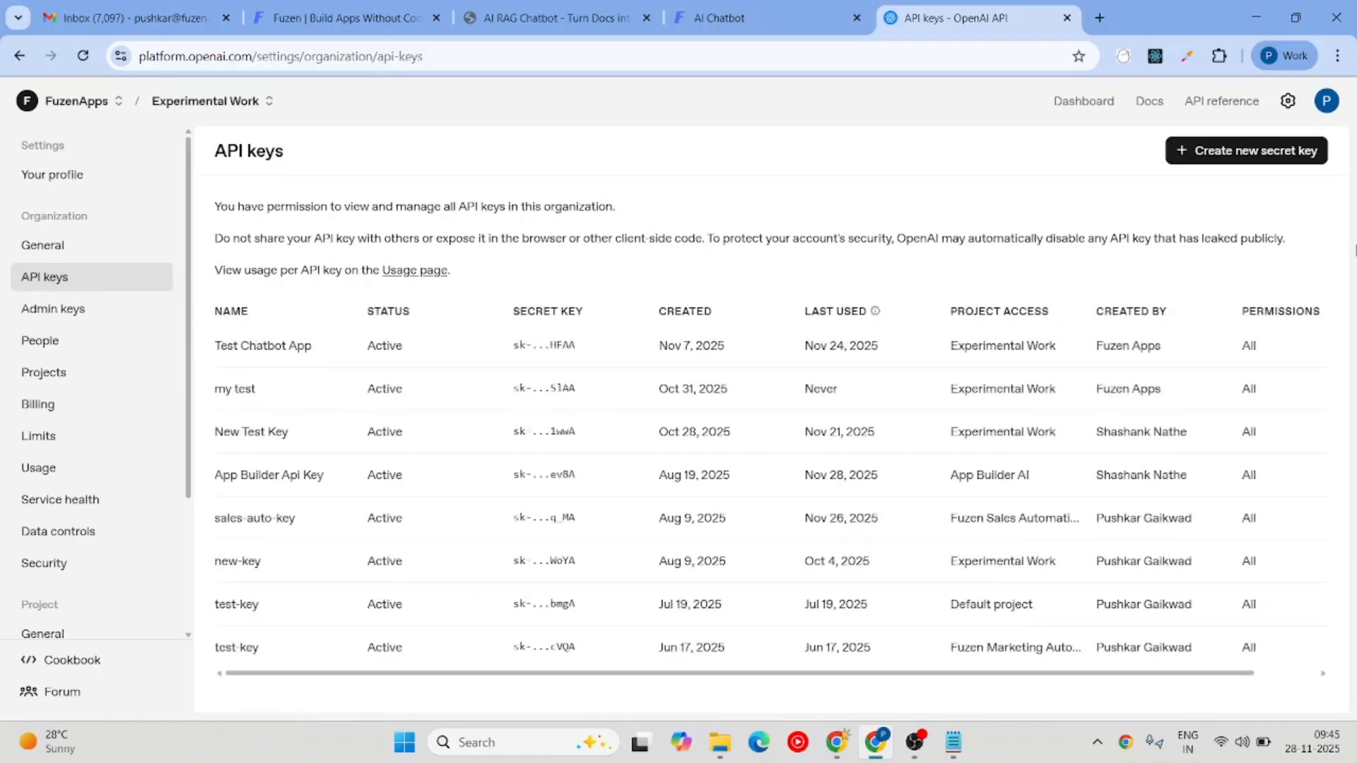
pyautogui.click(1233, 162)
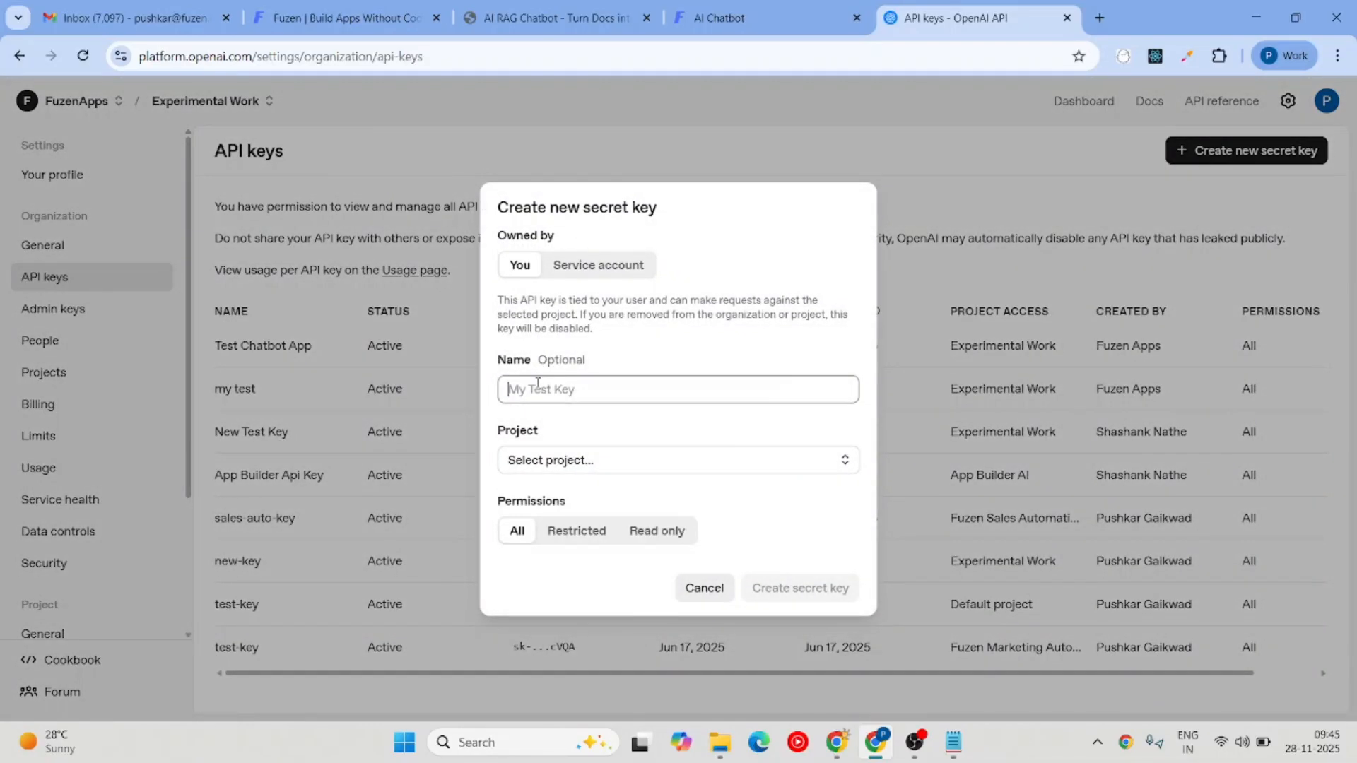
pyautogui.write('demo-k')
pyautogui.click(585, 460)
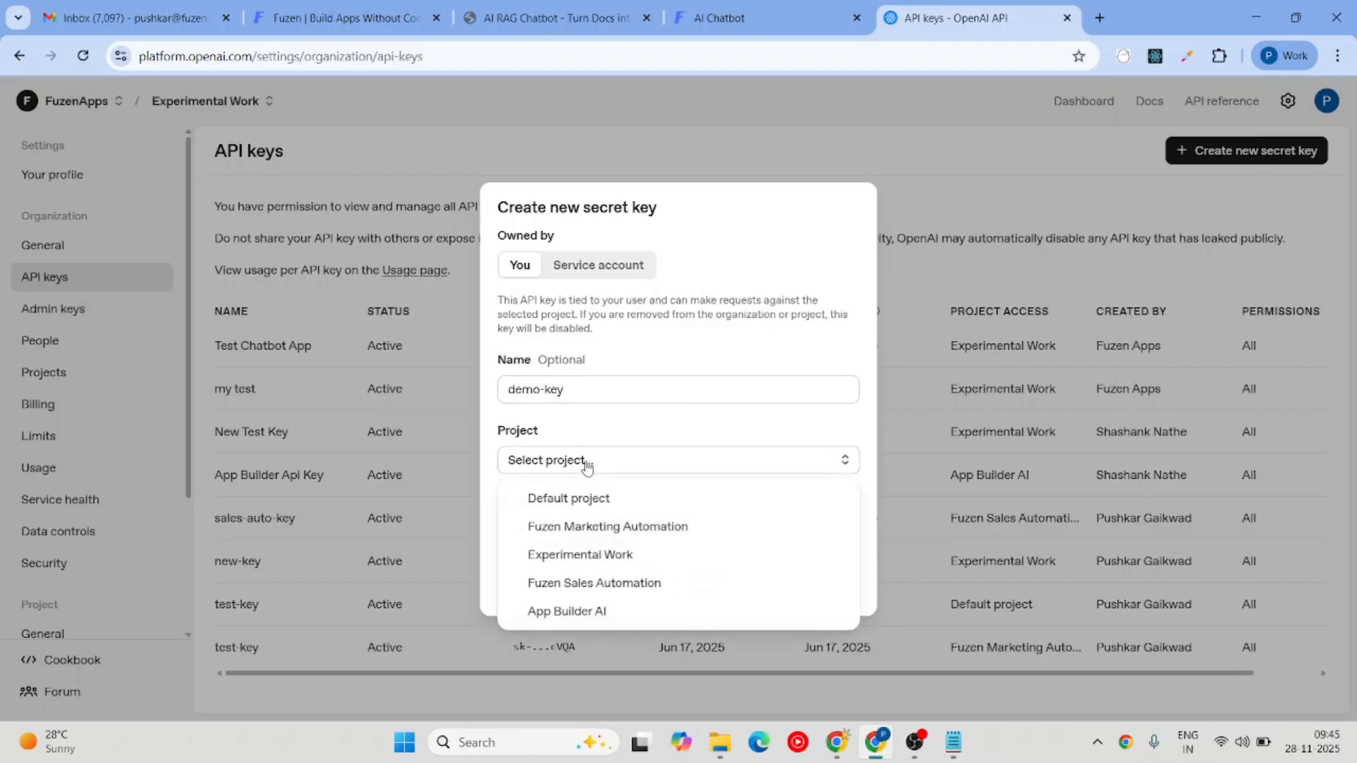
pyautogui.click(608, 563)
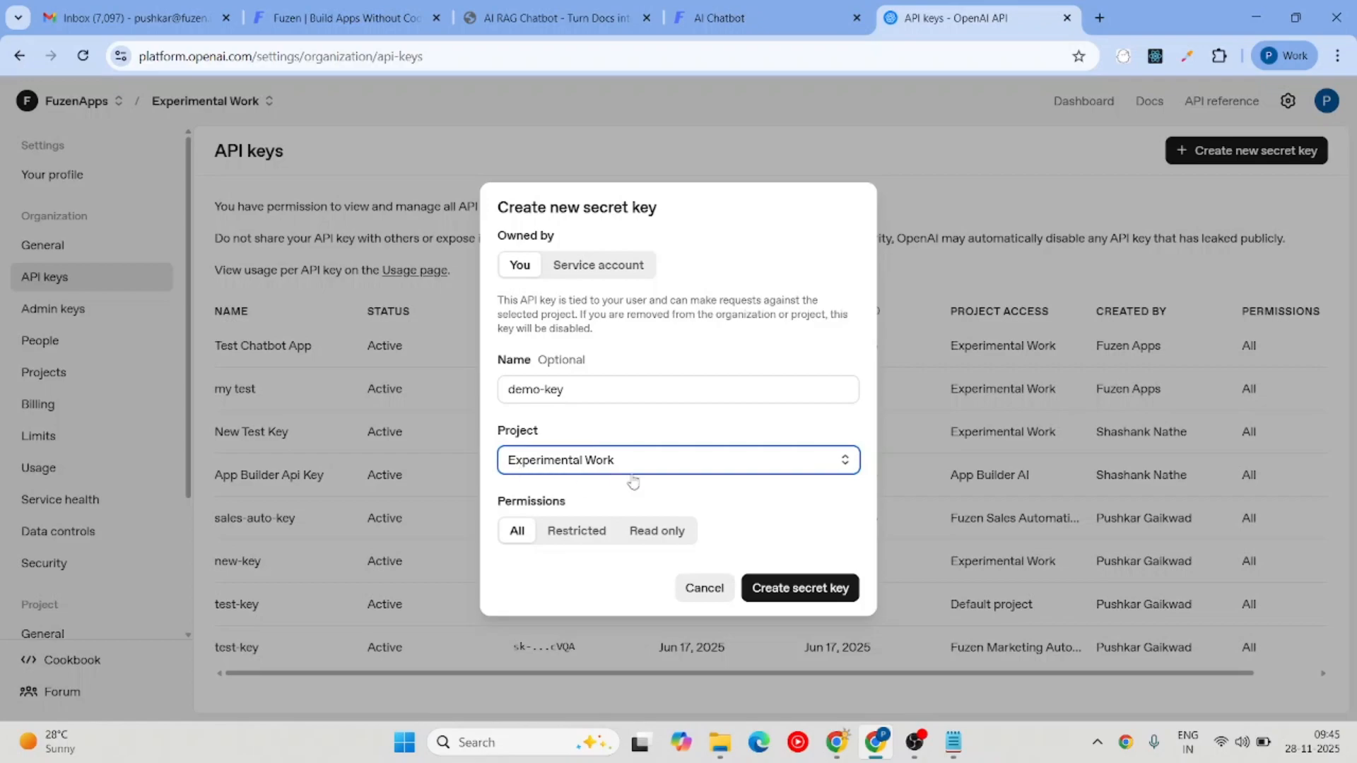
pyautogui.click(796, 596)
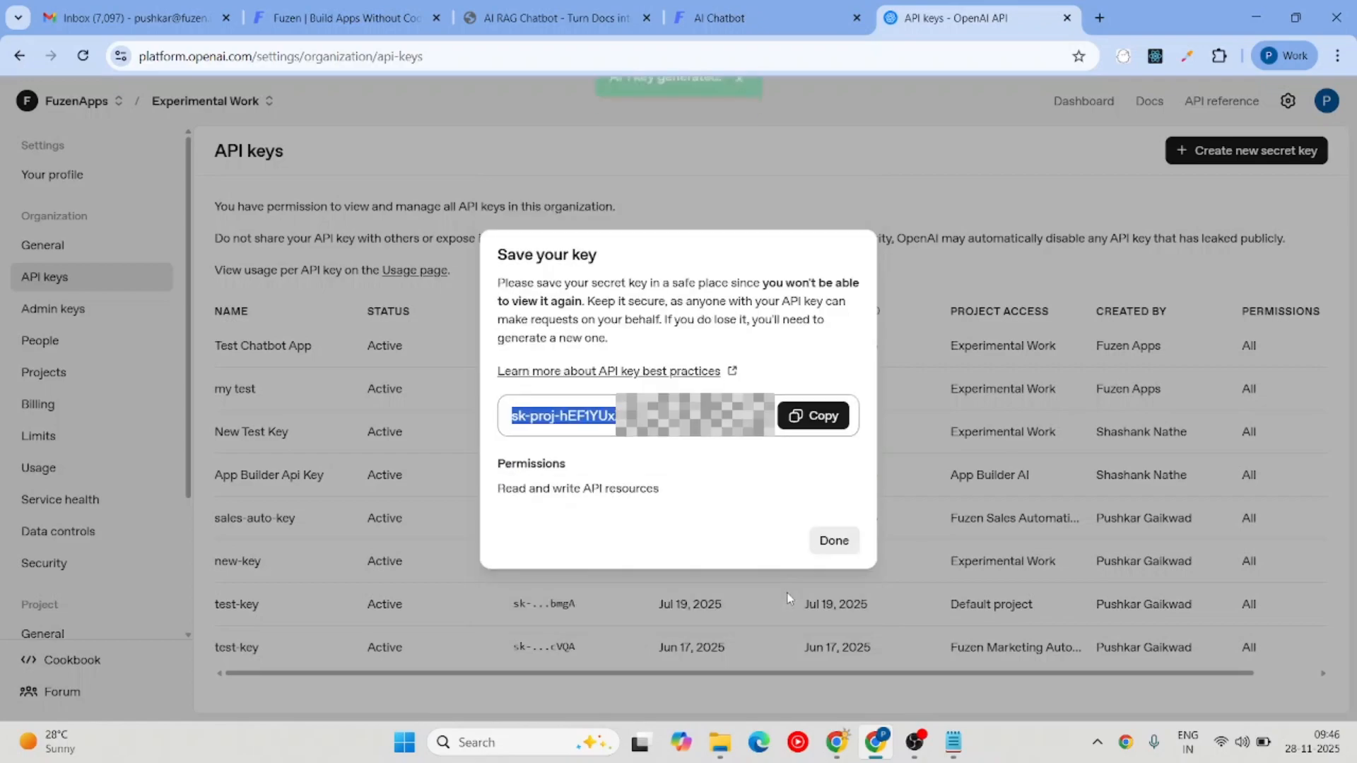
# Copy the new secret key into the AI Chatbot's OpenAI API Key field and save the AI settings.
pyautogui.click(812, 415)
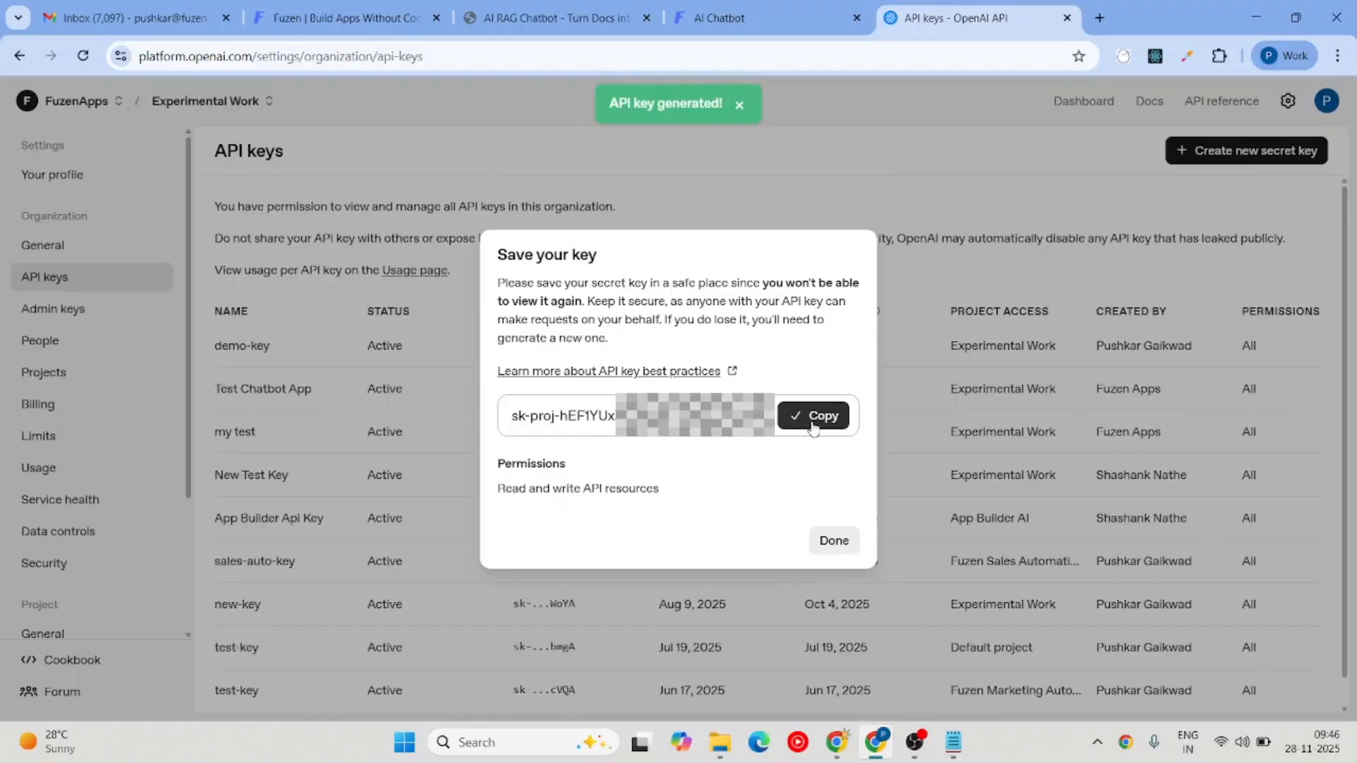
pyautogui.click(384, 27)
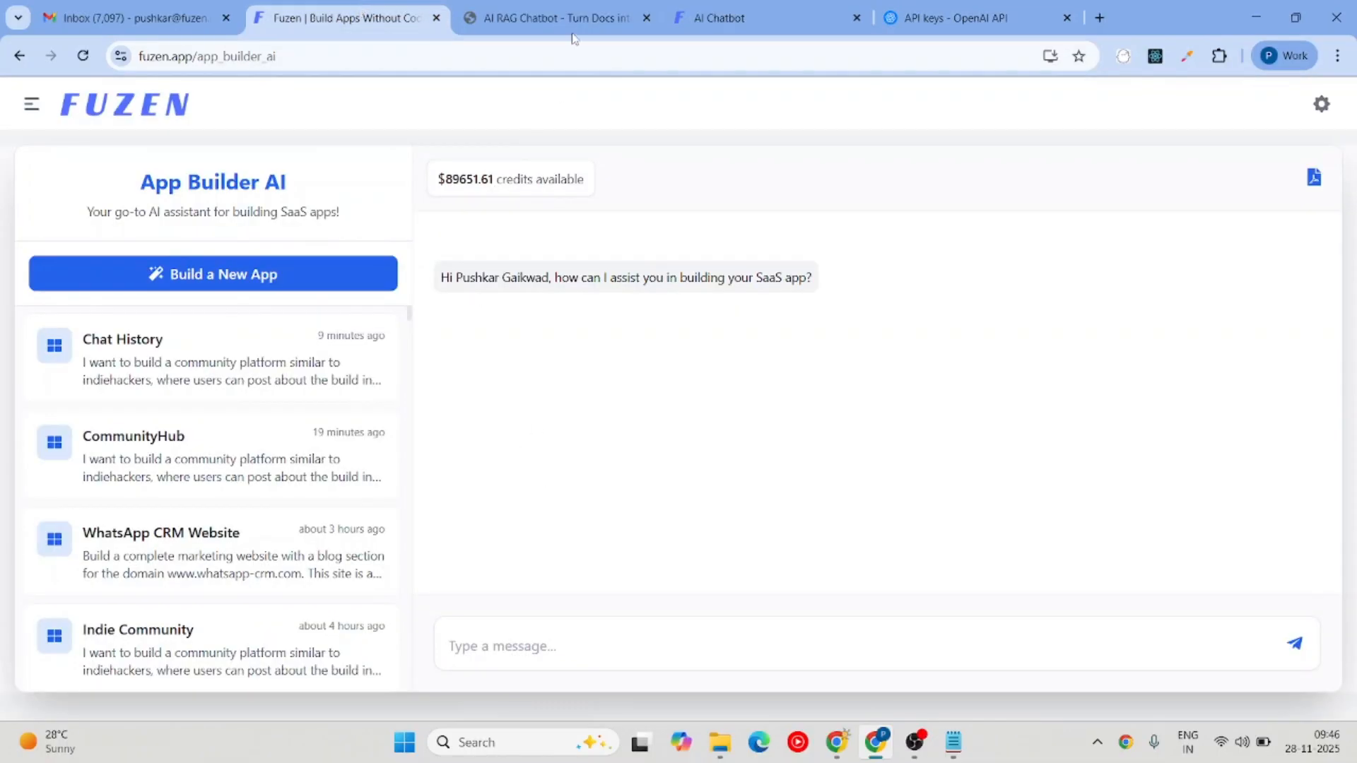
pyautogui.click(734, 15)
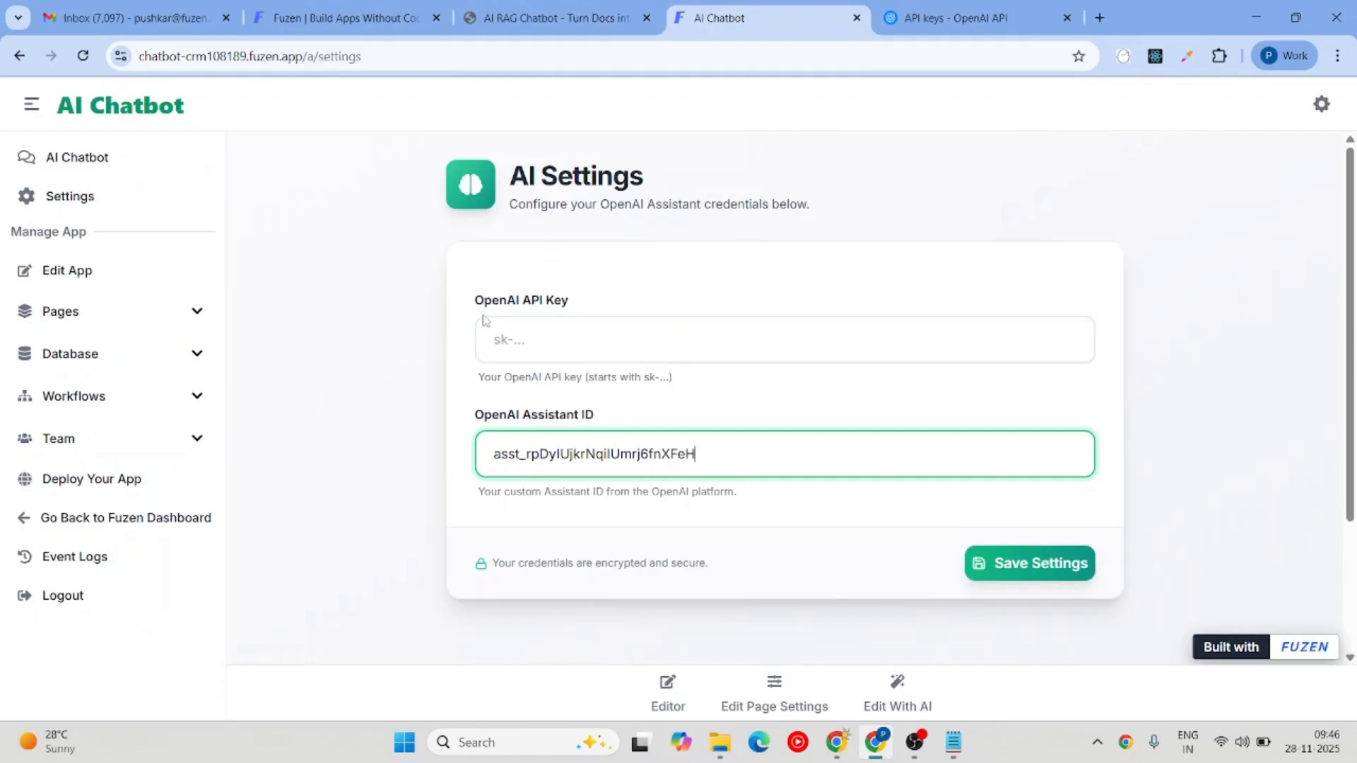
pyautogui.click(534, 342)
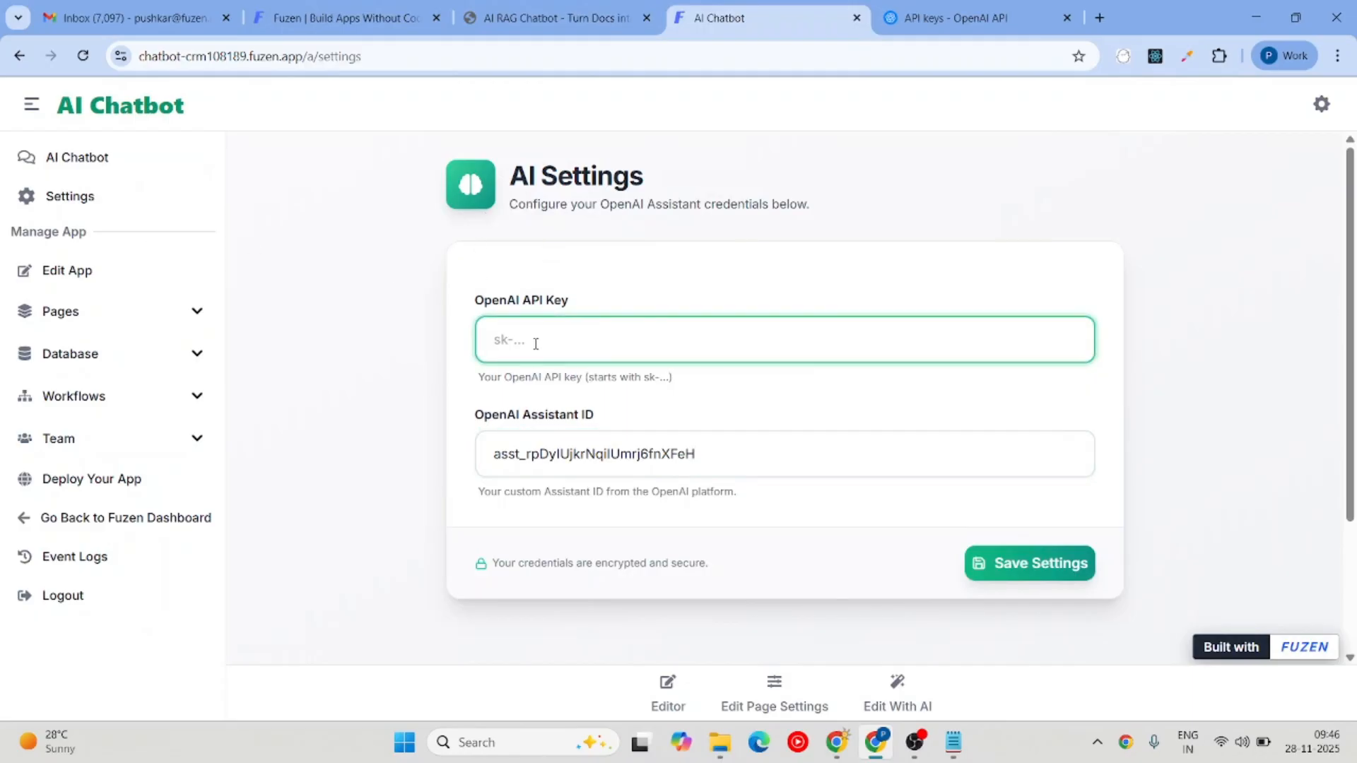
pyautogui.hotkey('ctrl', 'v')
pyautogui.click(1038, 576)
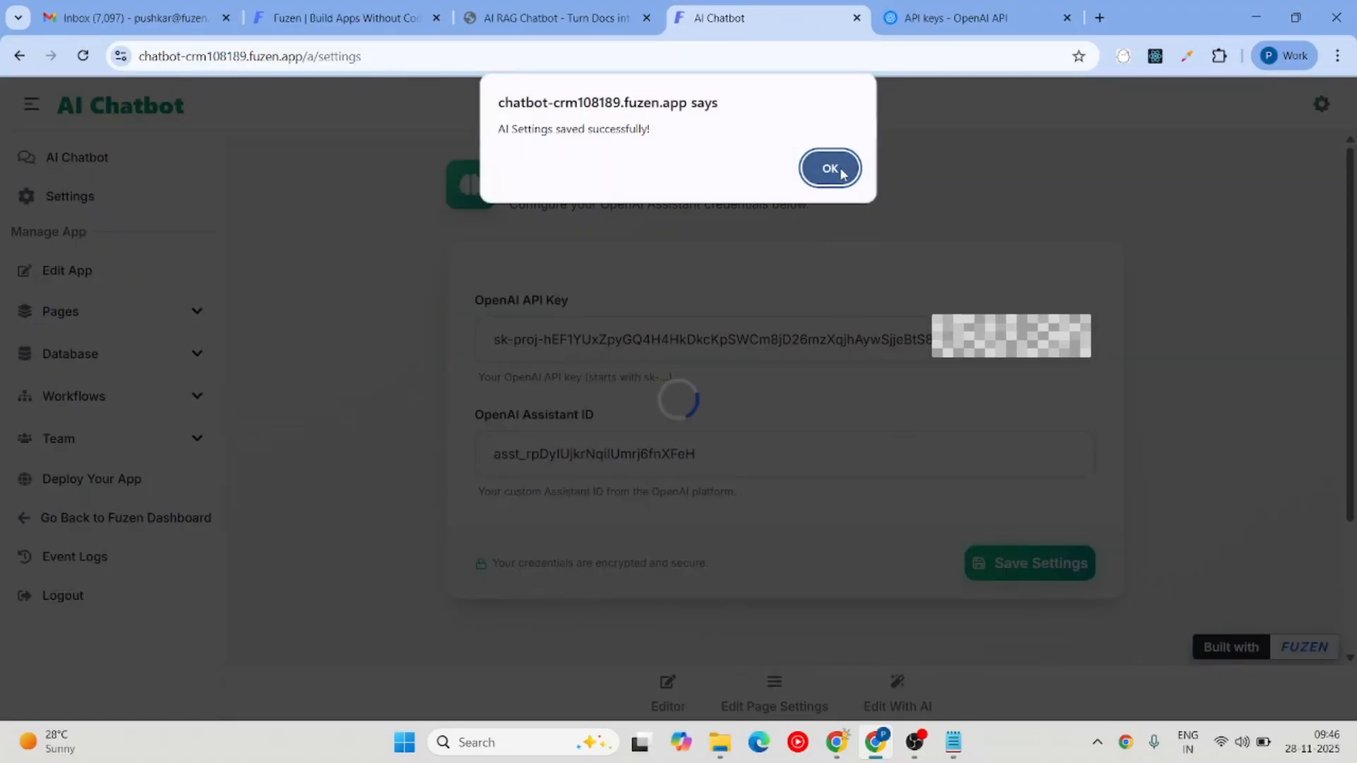
pyautogui.click(836, 170)
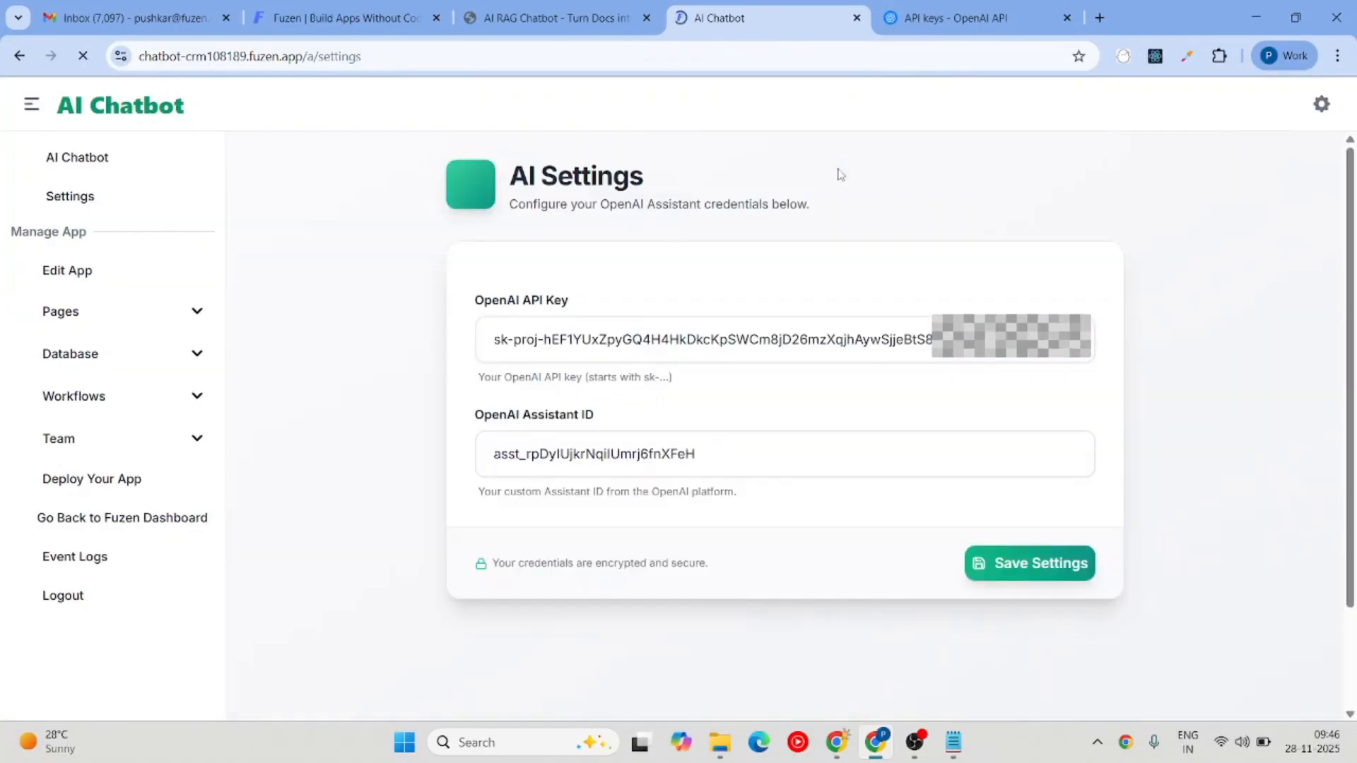
# Send the message "Write a prompt for a real estate CRM" in a new AI Chatbot conversation.
pyautogui.click(95, 164)
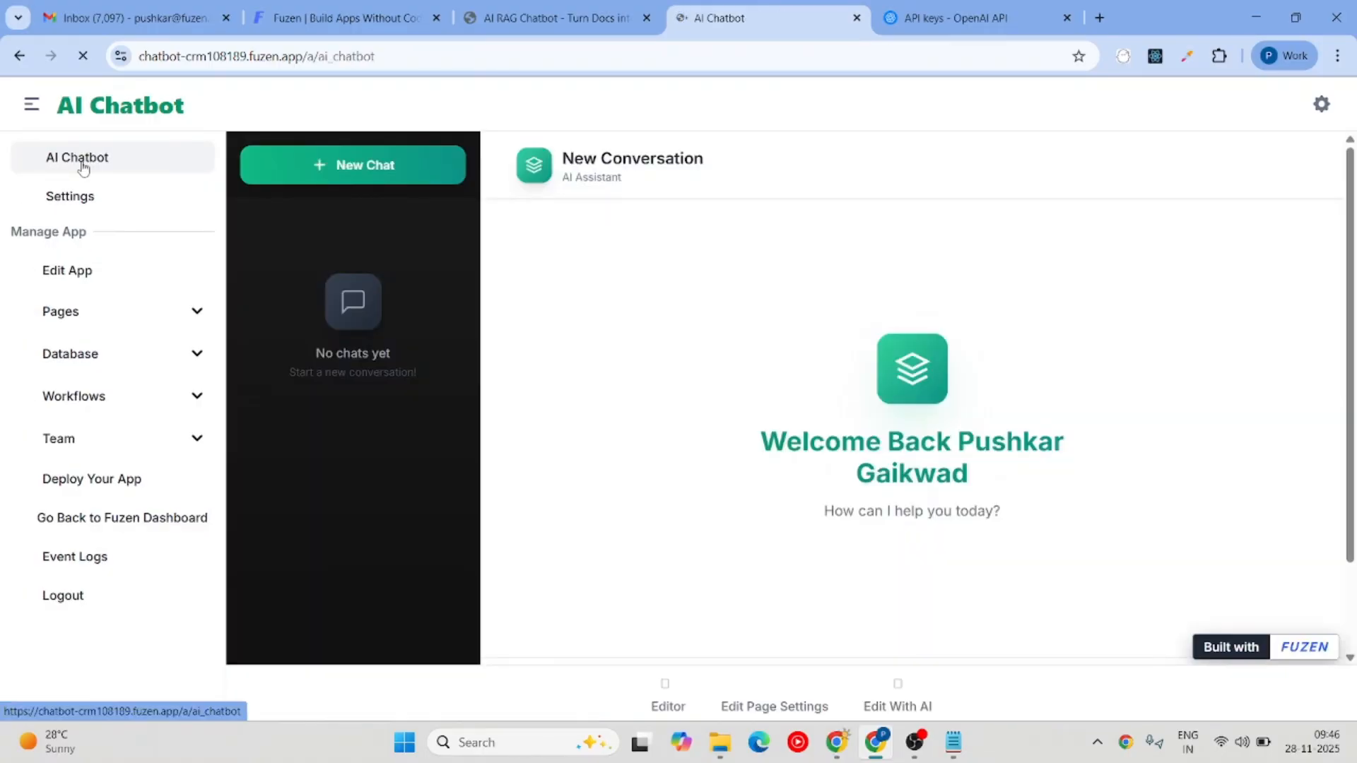
pyautogui.click(673, 601)
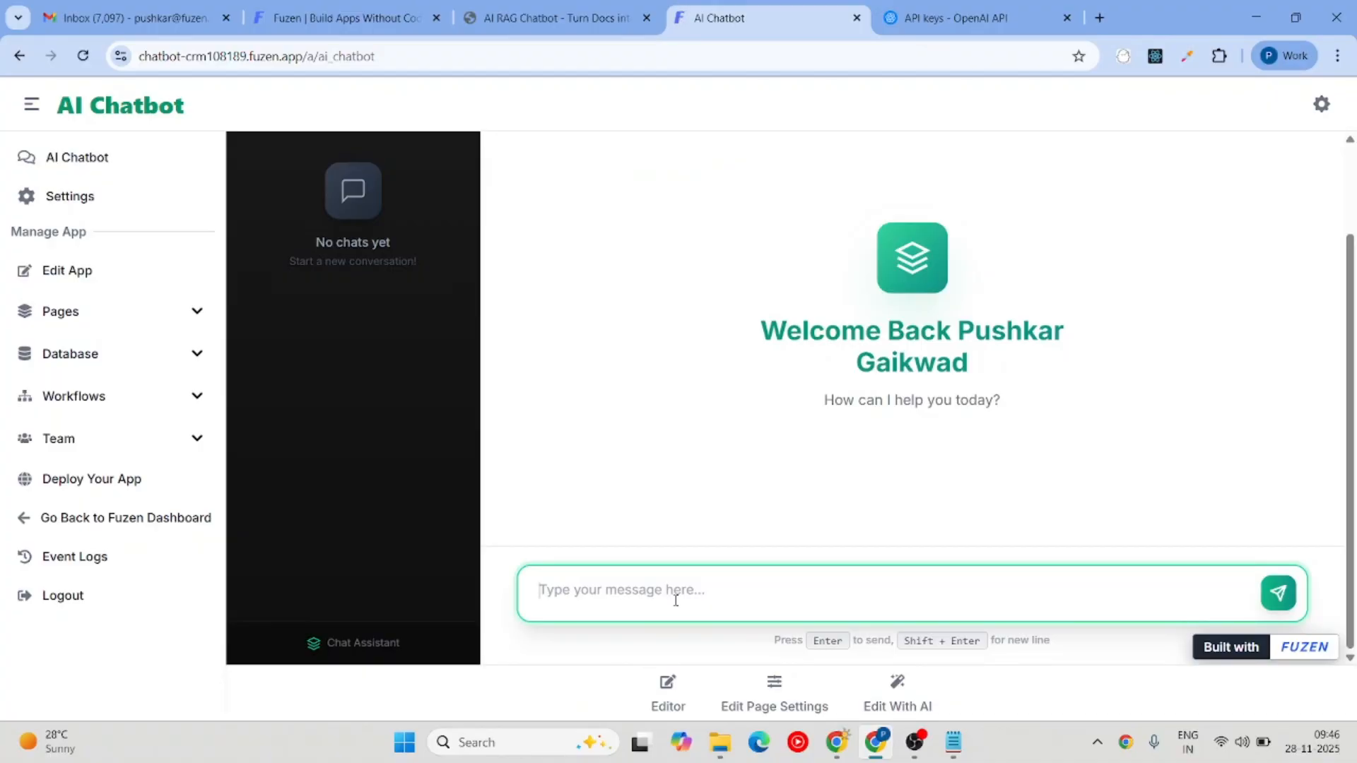
pyautogui.write('Write a prompt for a real estate CRM')
pyautogui.press('Return')
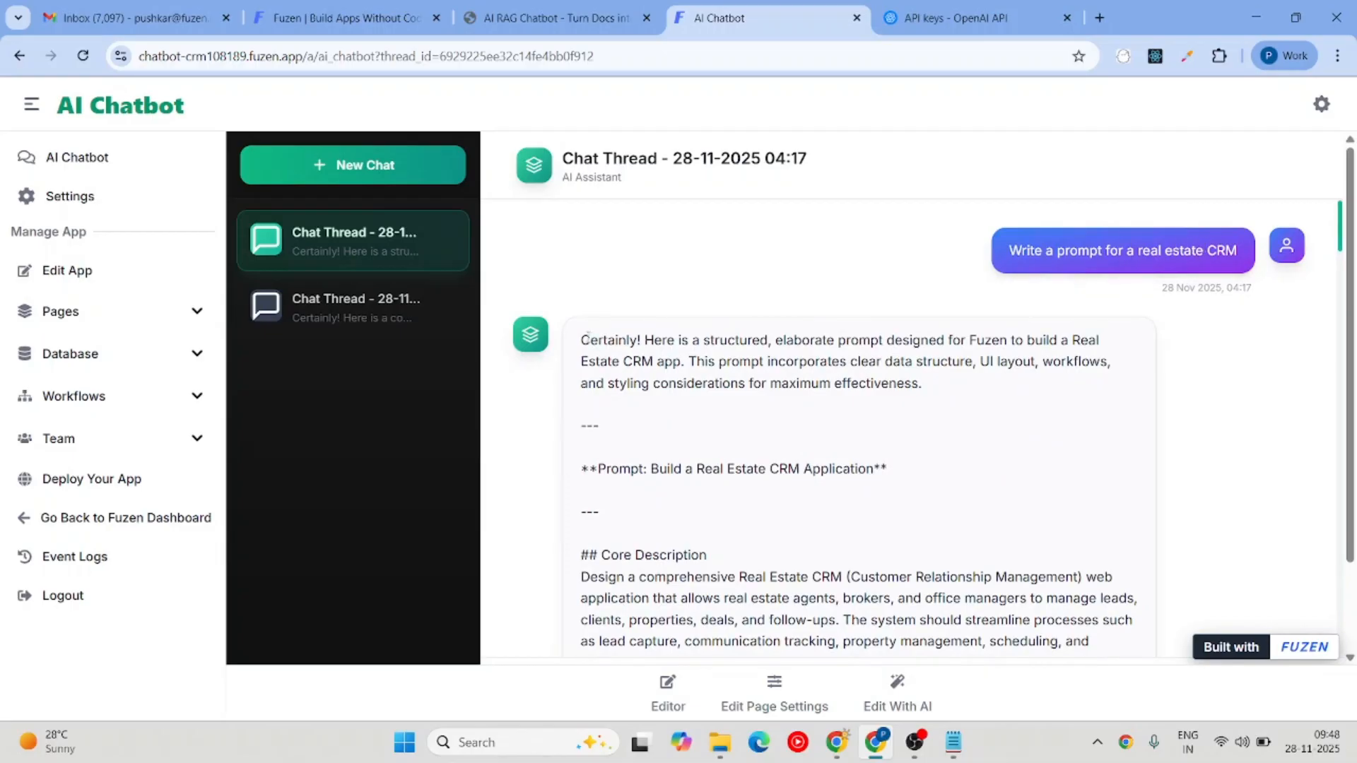
# Review the chatbot's full real estate CRM prompt, from its introduction and core description through to the end.
pyautogui.moveTo(587, 337); pyautogui.dragTo(664, 449)
pyautogui.scroll(-7, 663, 449)
pyautogui.scroll(-20, 663, 450)
pyautogui.scroll(20, 636, 424)
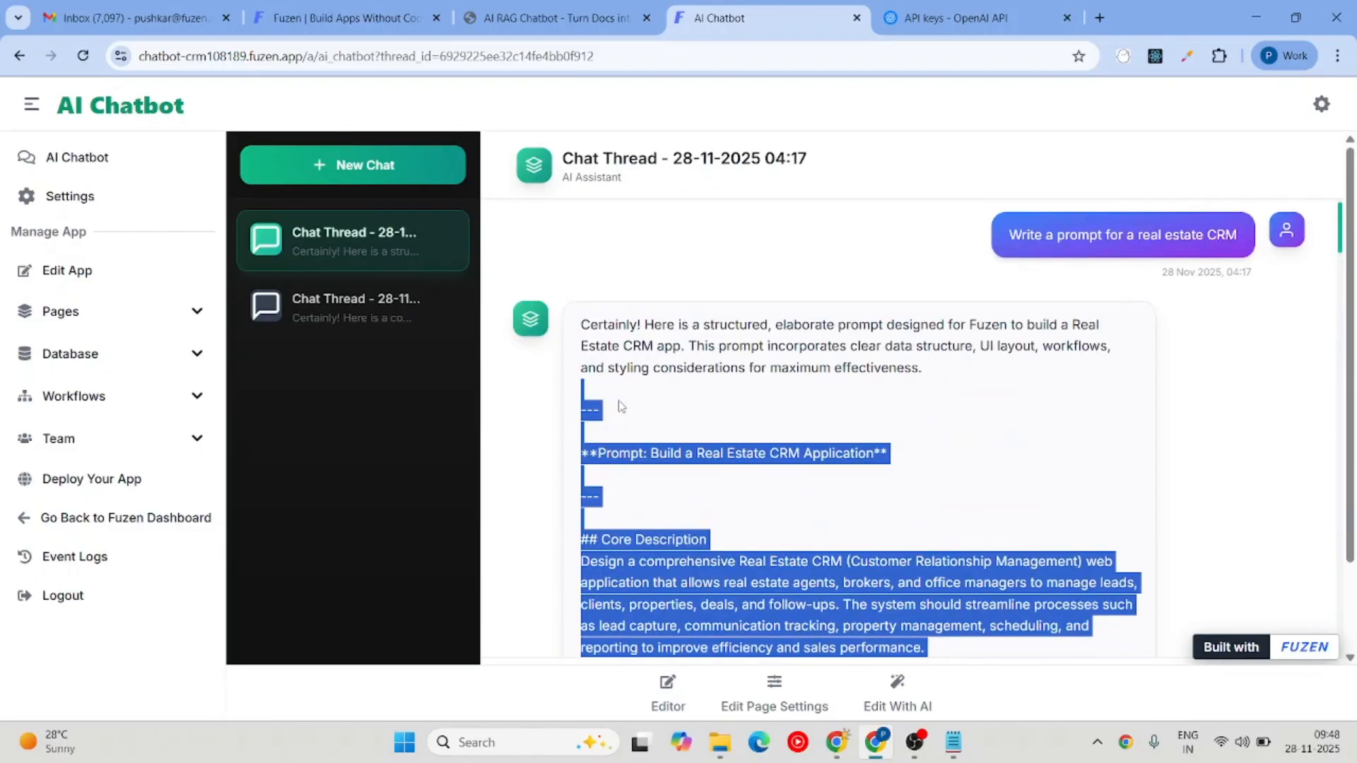
pyautogui.click(622, 458)
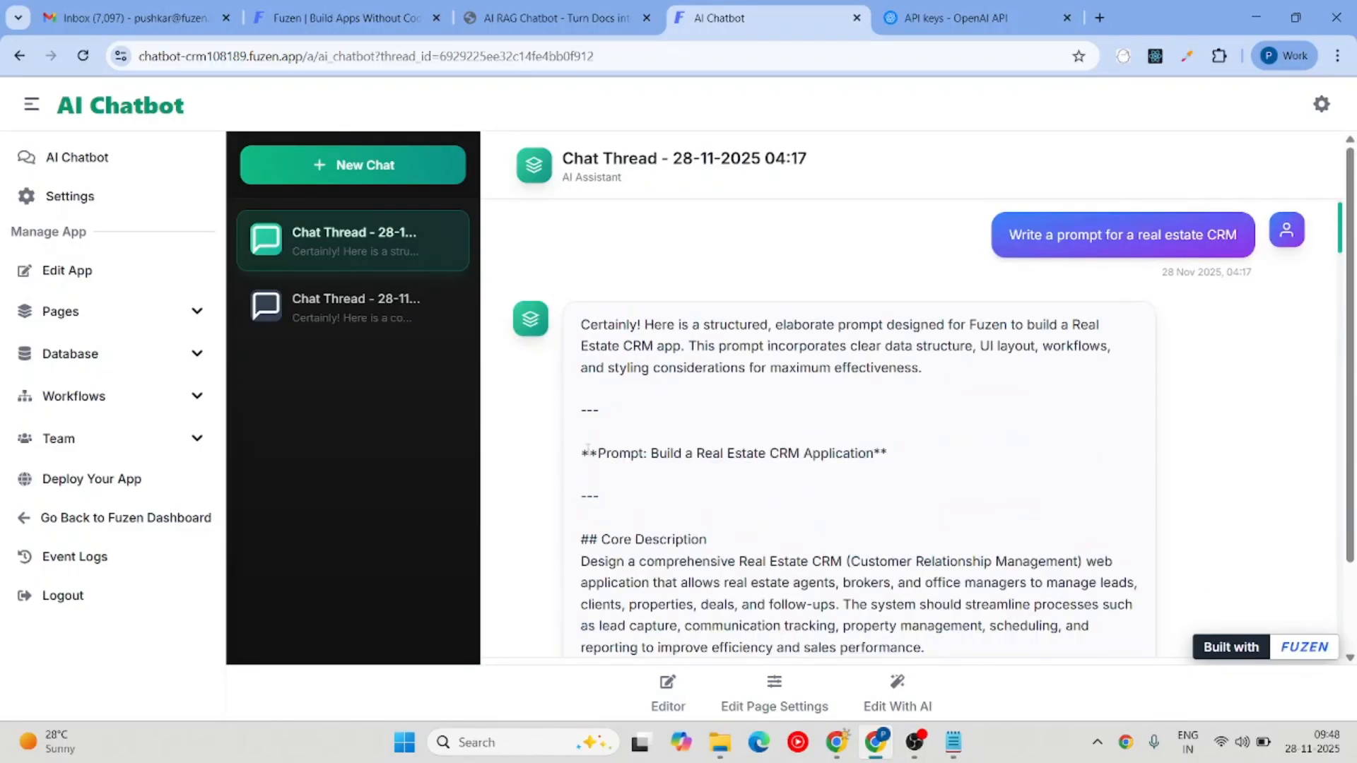
pyautogui.moveTo(589, 453); pyautogui.dragTo(898, 561)
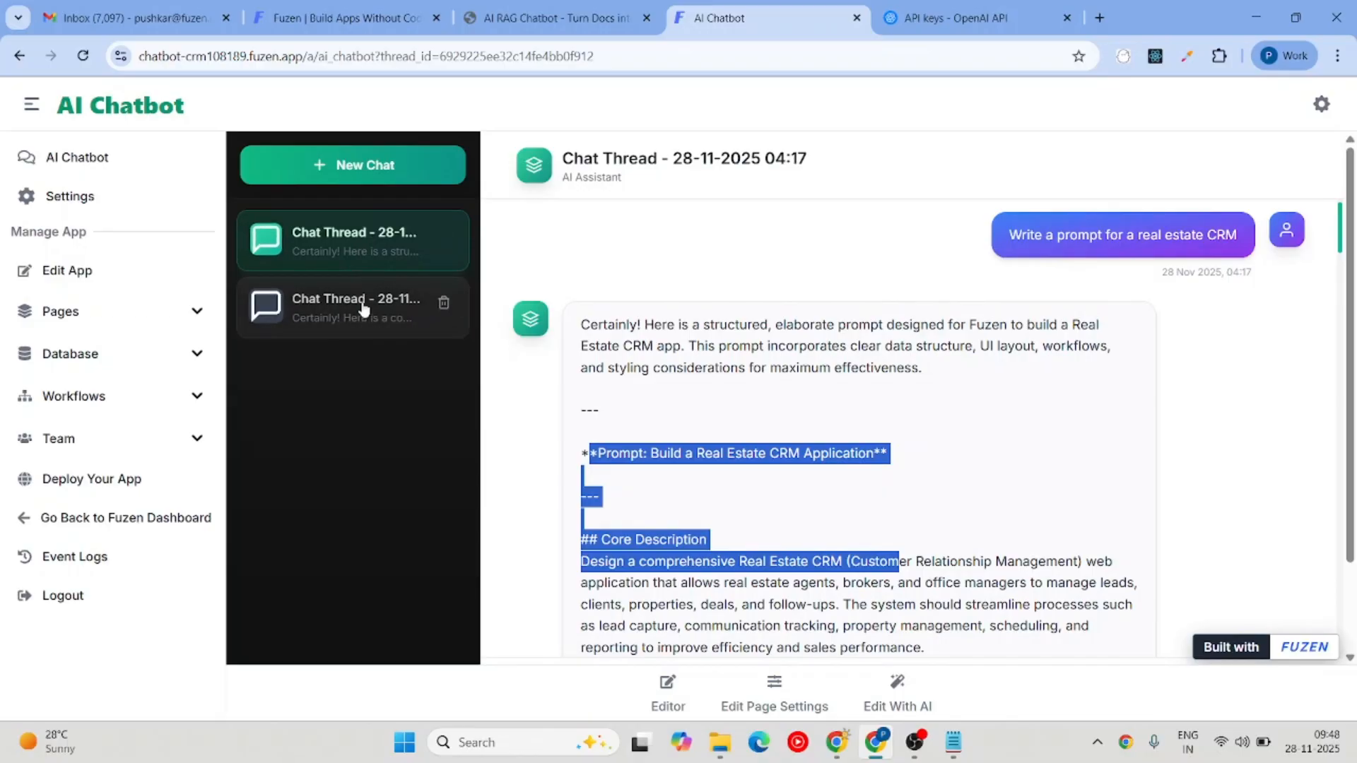
pyautogui.click(363, 247)
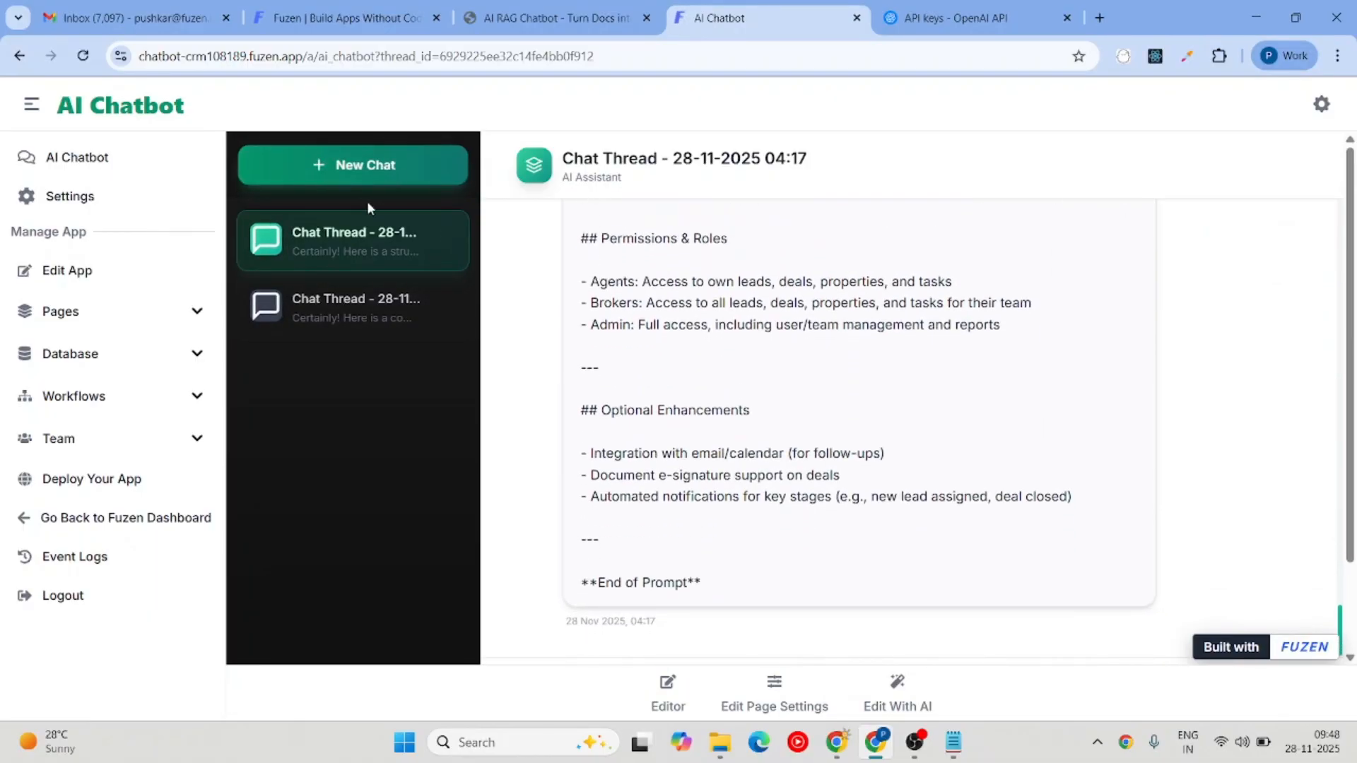
pyautogui.scroll(10, 605, 424)
pyautogui.scroll(4, 590, 390)
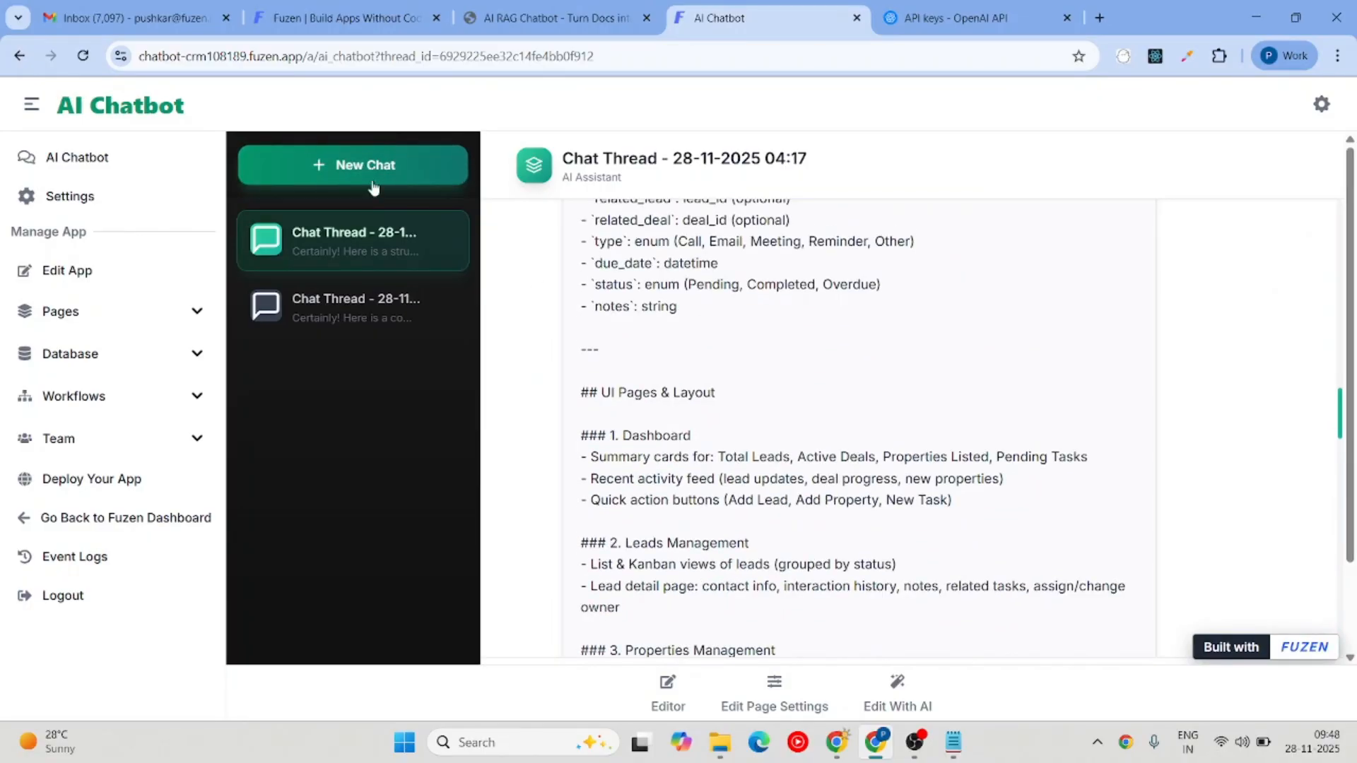
pyautogui.scroll(10, 771, 435)
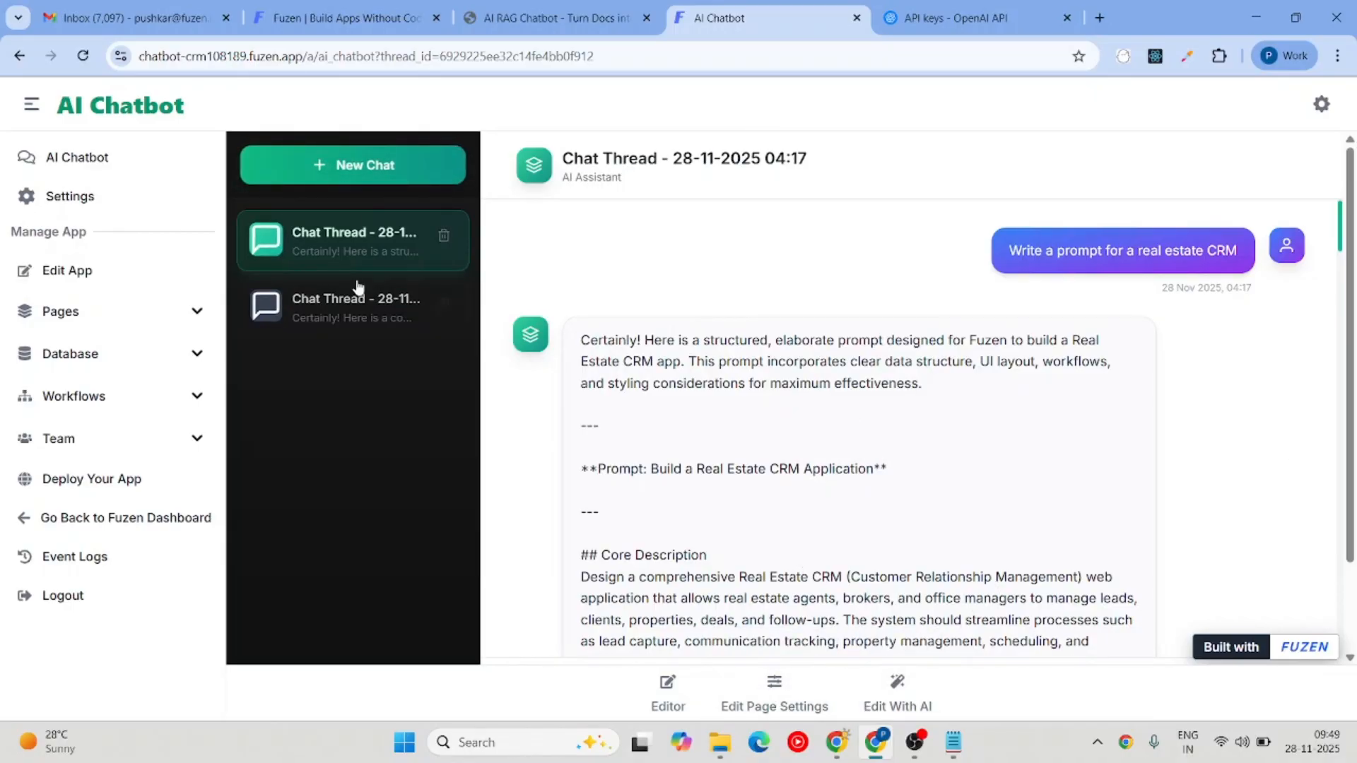
# View the app's Edit With AI assistant, close it, and return to the AI RAG Chatbot template page.
pyautogui.click(898, 700)
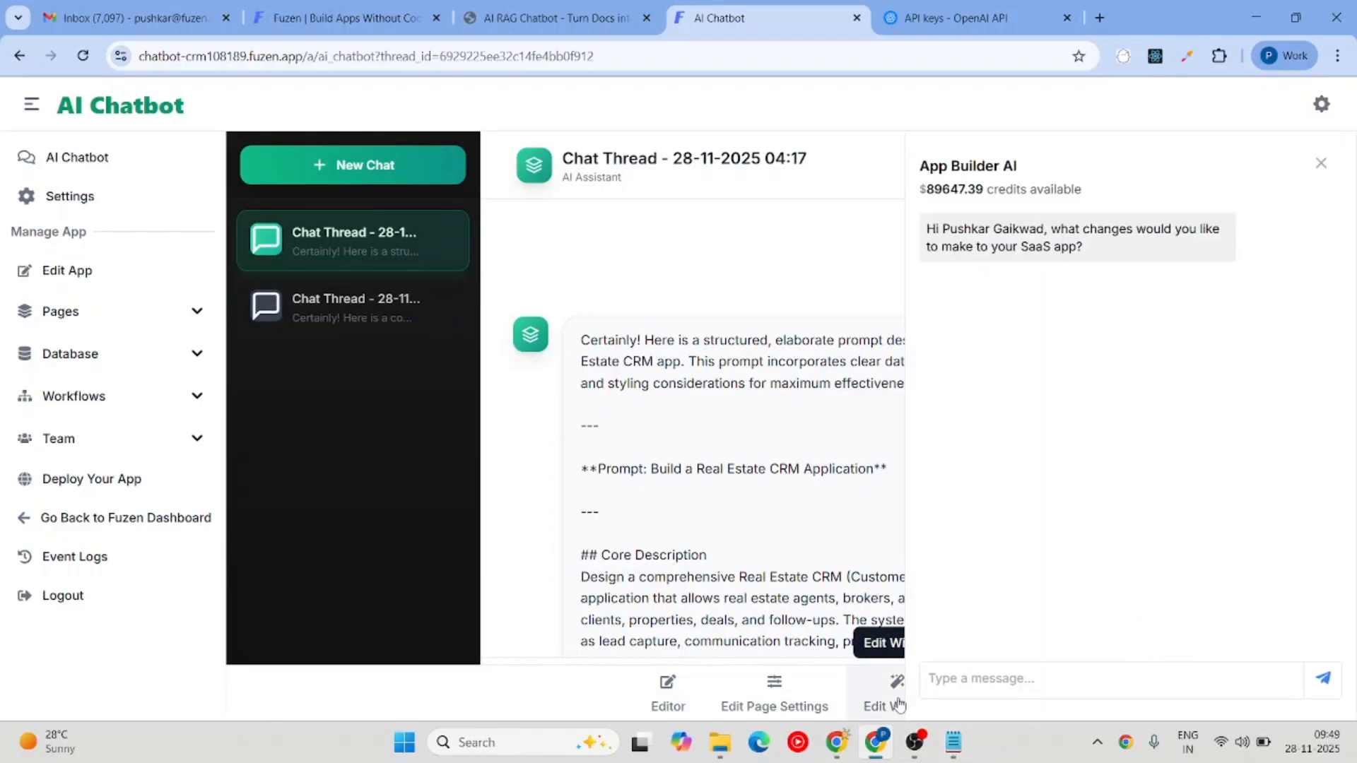
pyautogui.click(1321, 163)
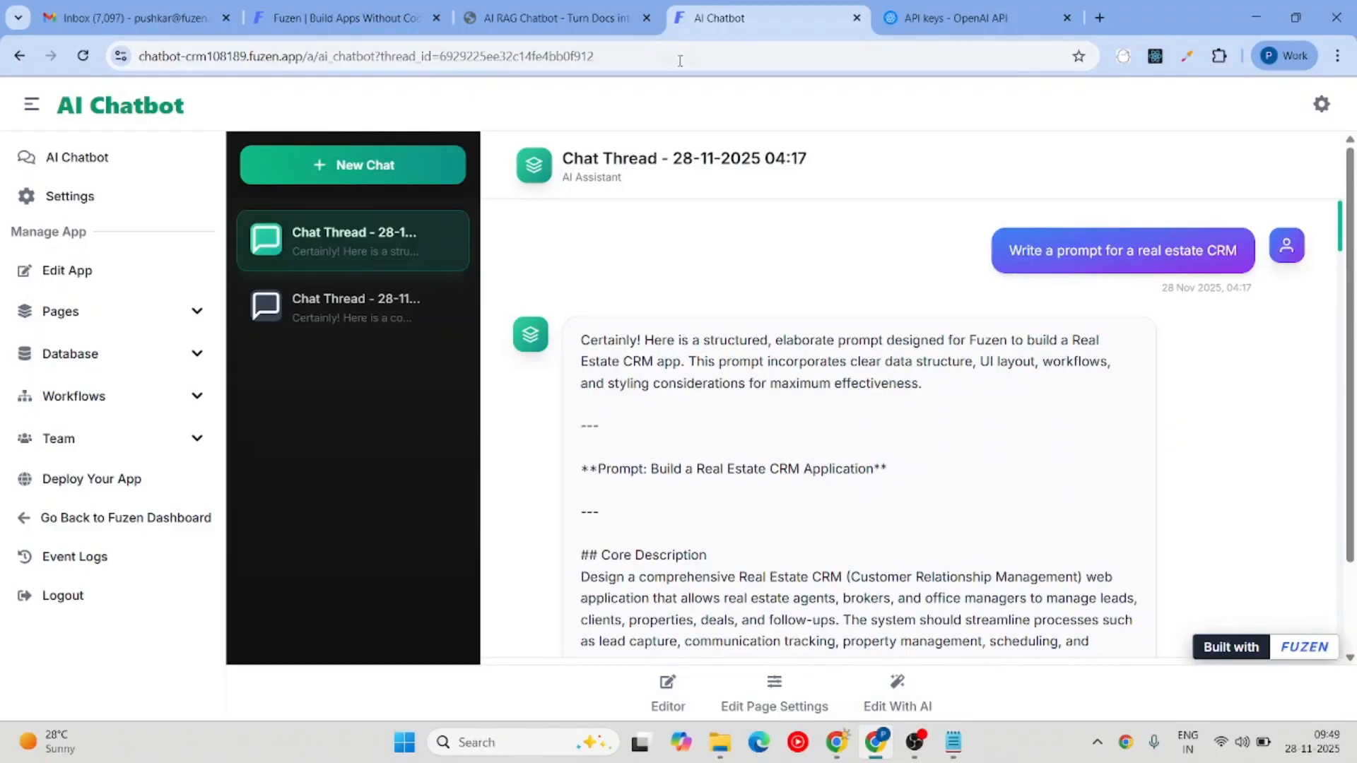
pyautogui.click(551, 18)
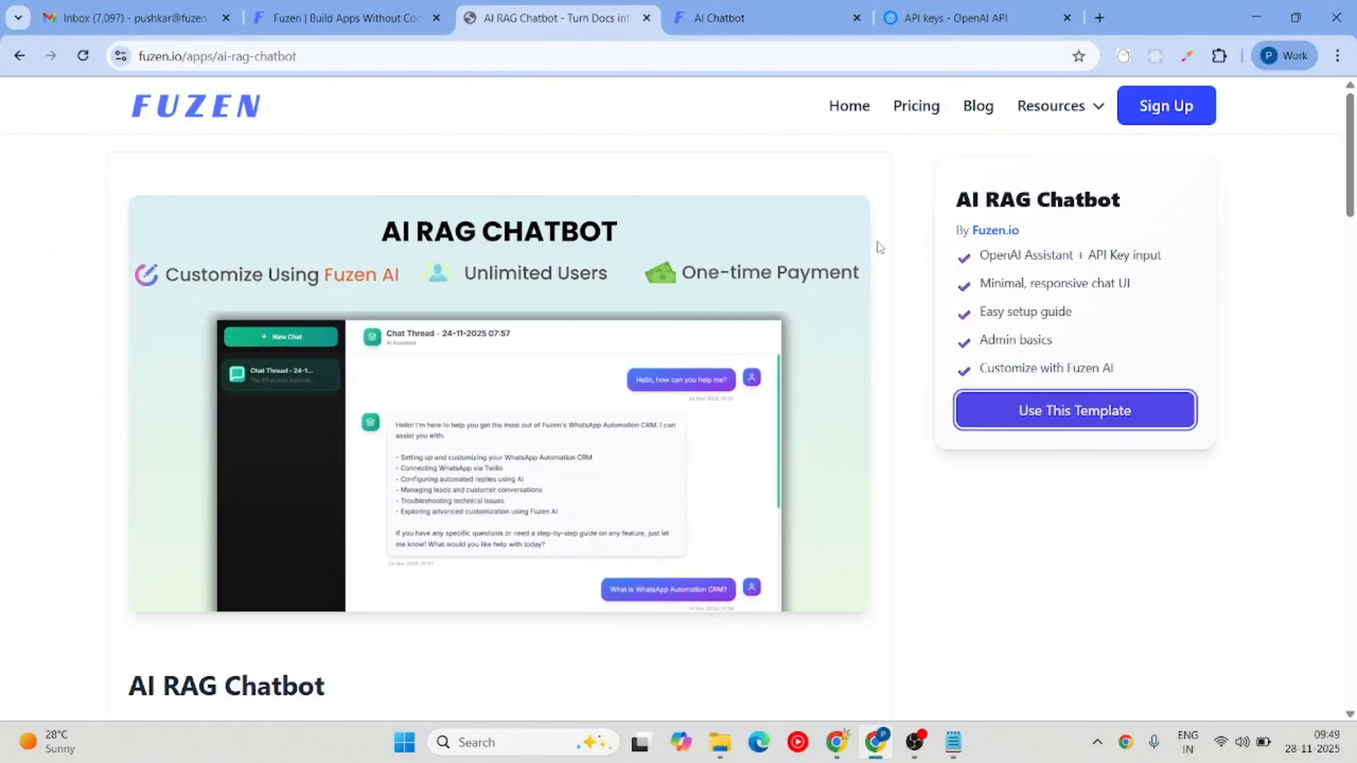
# Ask the AI Chatbot app's Edit With AI assistant: "I want to update the styling for this app where we use shades of blue and grey and white".
pyautogui.hotkey('ctrl', 'Tab')
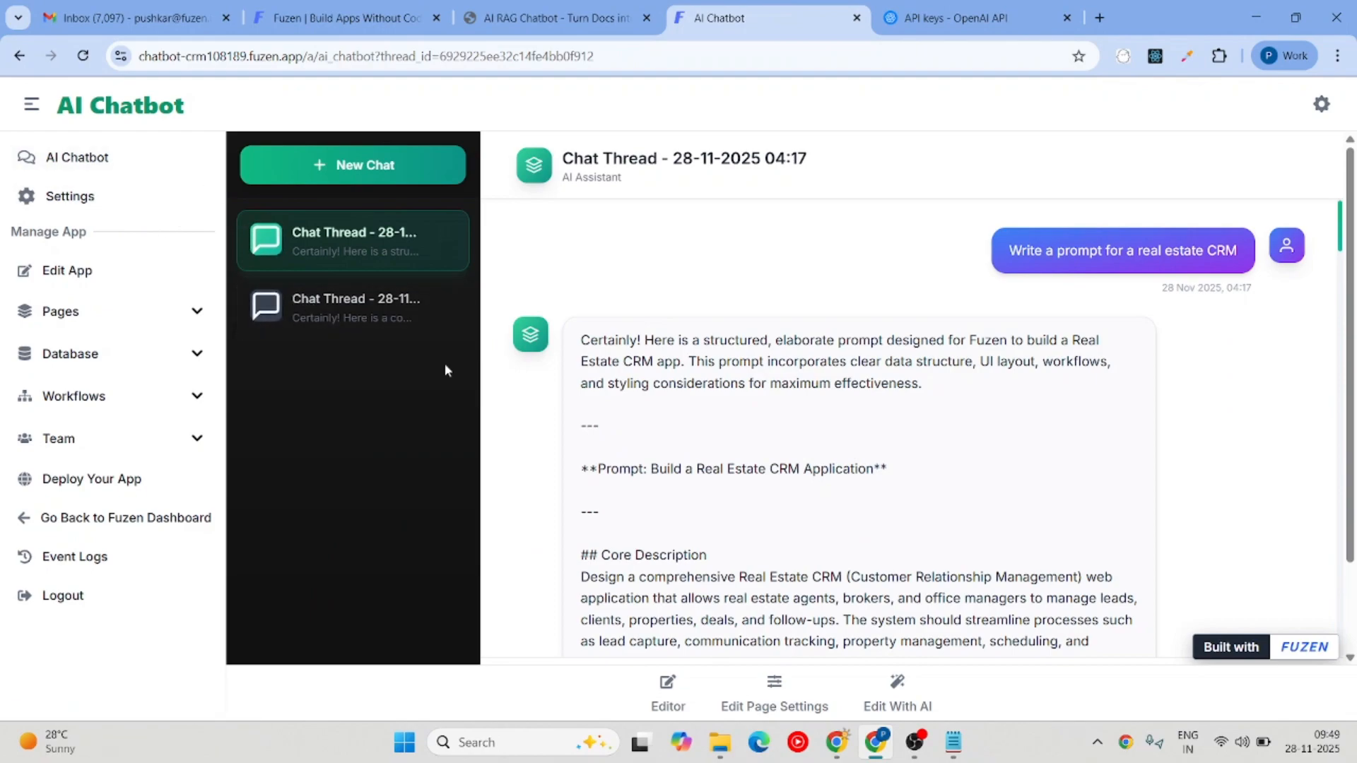
pyautogui.click(903, 705)
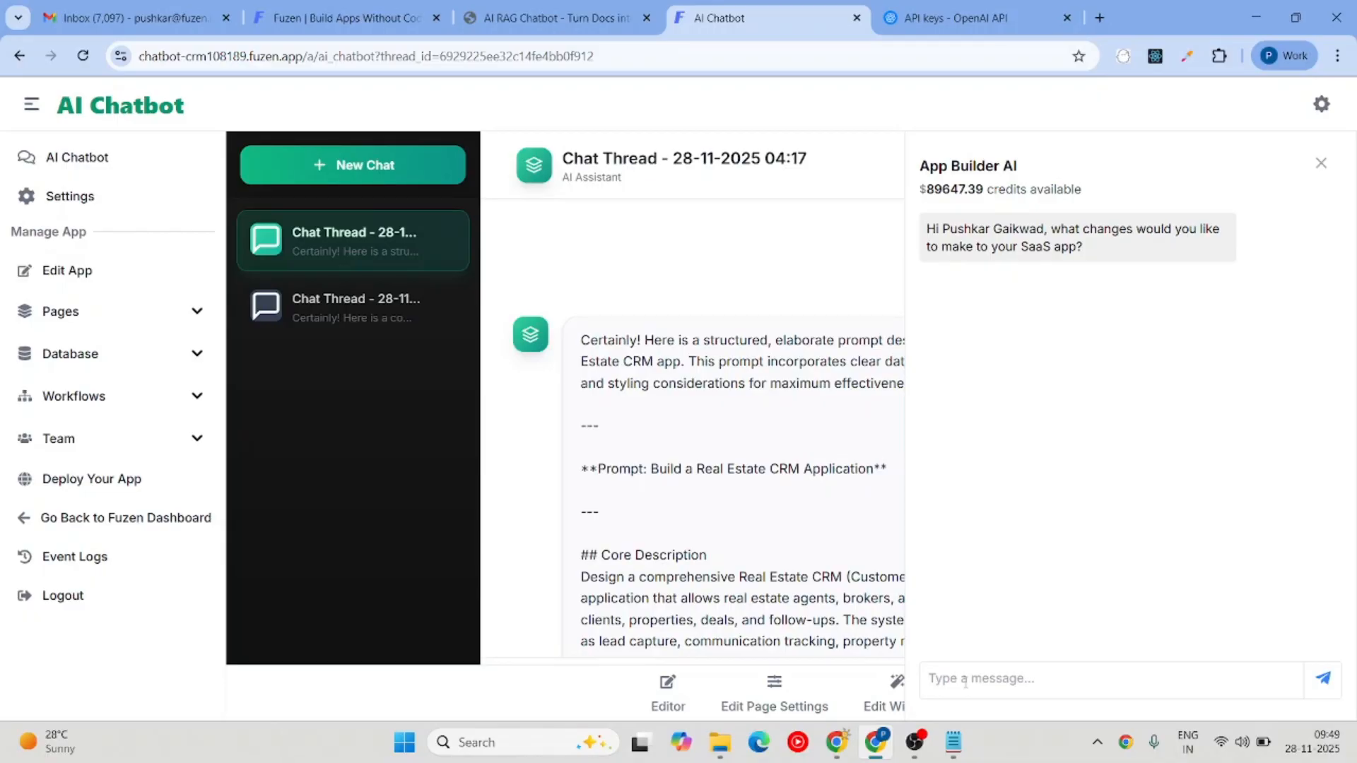
pyautogui.write('I want to update the styling')
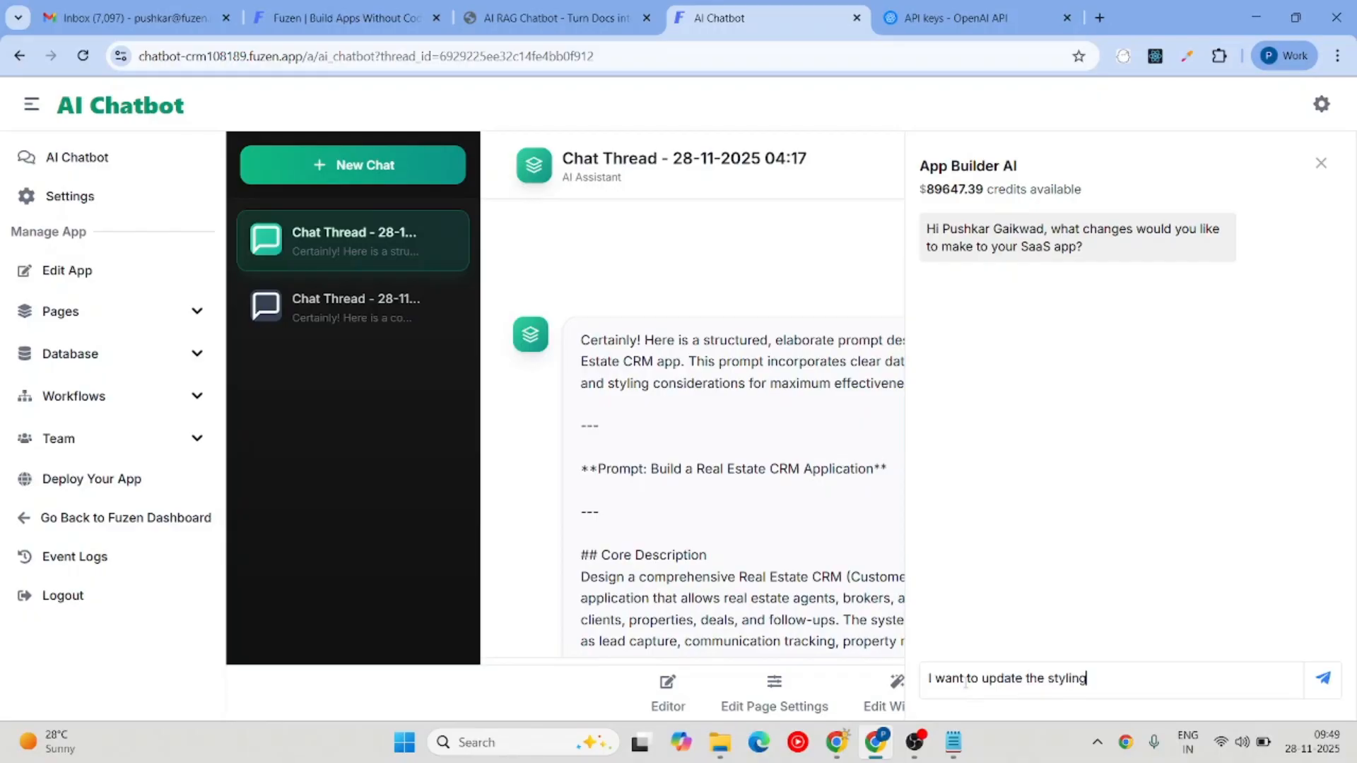
pyautogui.write(' g')
pyautogui.press('BackSpace')
pyautogui.write('for this app whe')
pyautogui.press('BackSpace')
pyautogui.press('BackSpace')
pyautogui.press('BackSpace')
pyautogui.write('where we use sha')
pyautogui.press('BackSpace')
pyautogui.press('BackSpace')
pyautogui.write('des of bl')
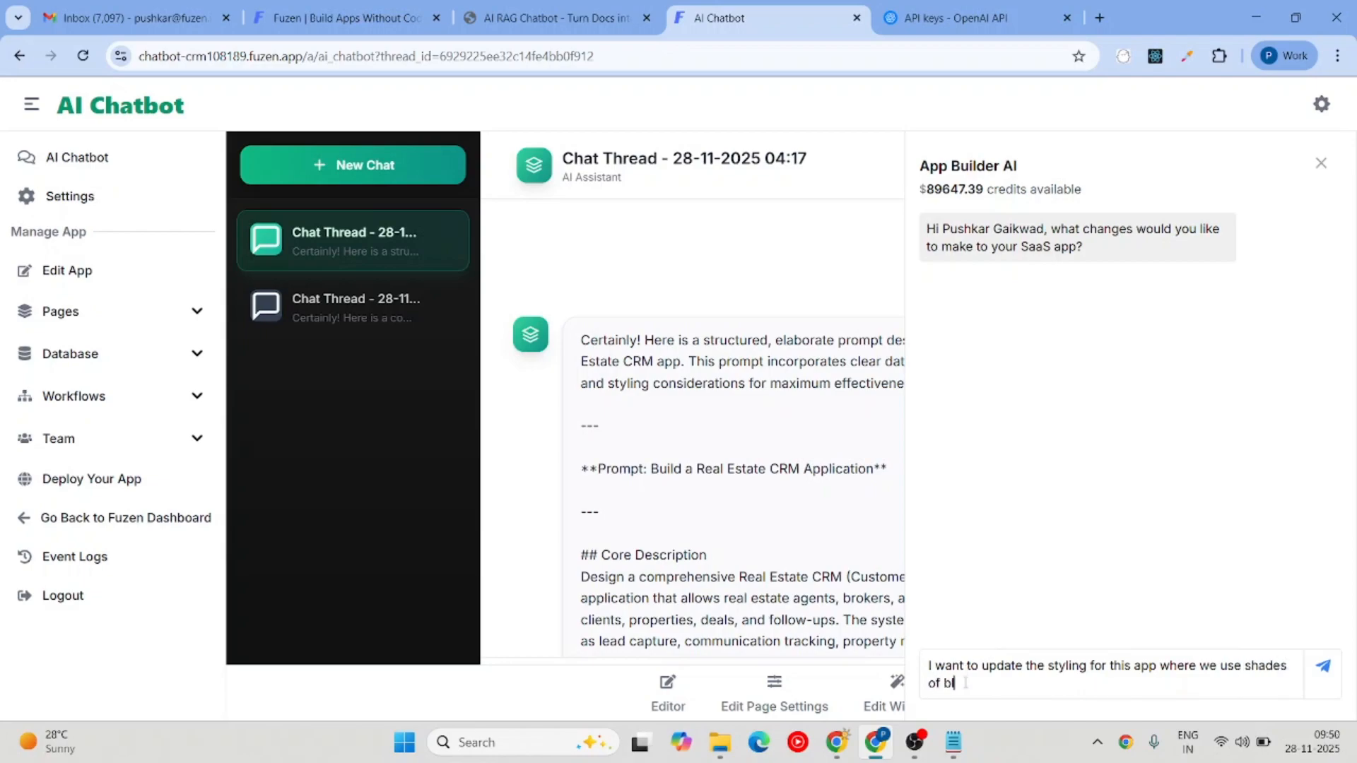
pyautogui.write('ue and green')
pyautogui.press('BackSpace')
pyautogui.press('BackSpace')
pyautogui.write('yling for')
pyautogui.press('BackSpace')
pyautogui.press('BackSpace')
pyautogui.press('BackSpace')
pyautogui.write('and white')
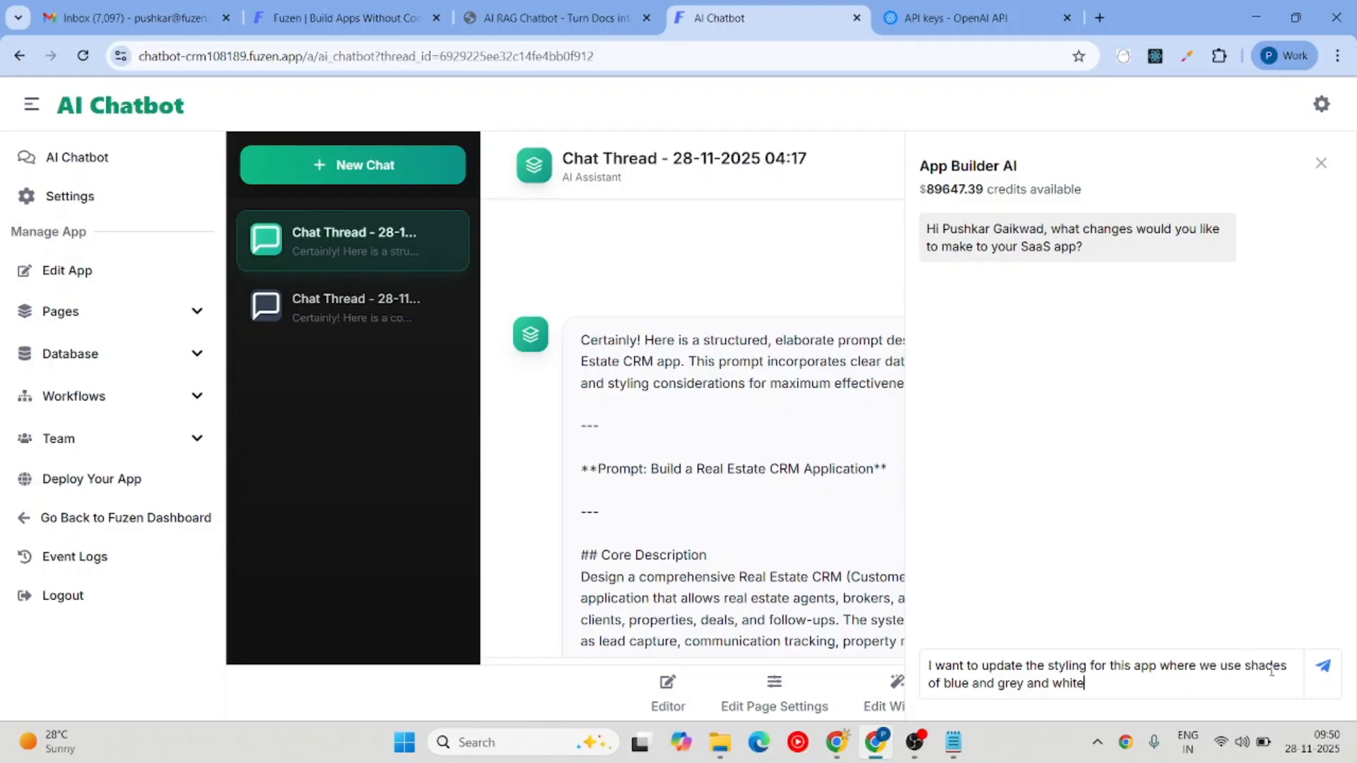
pyautogui.click(1324, 670)
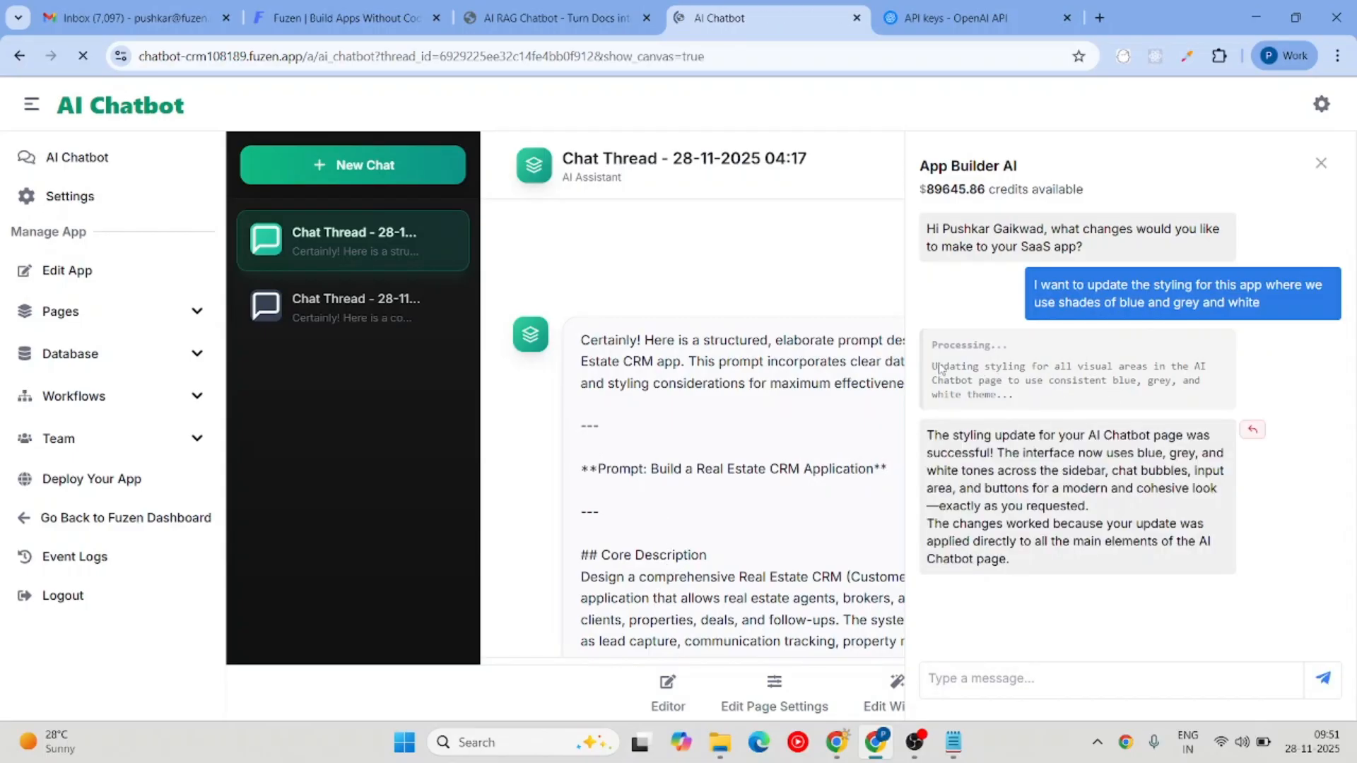
# Examine the restyled chat thread from its end back to the first message with the AI assistant closed, and reopen the assistant.
pyautogui.scroll(-10, 586, 283)
pyautogui.scroll(-10, 587, 283)
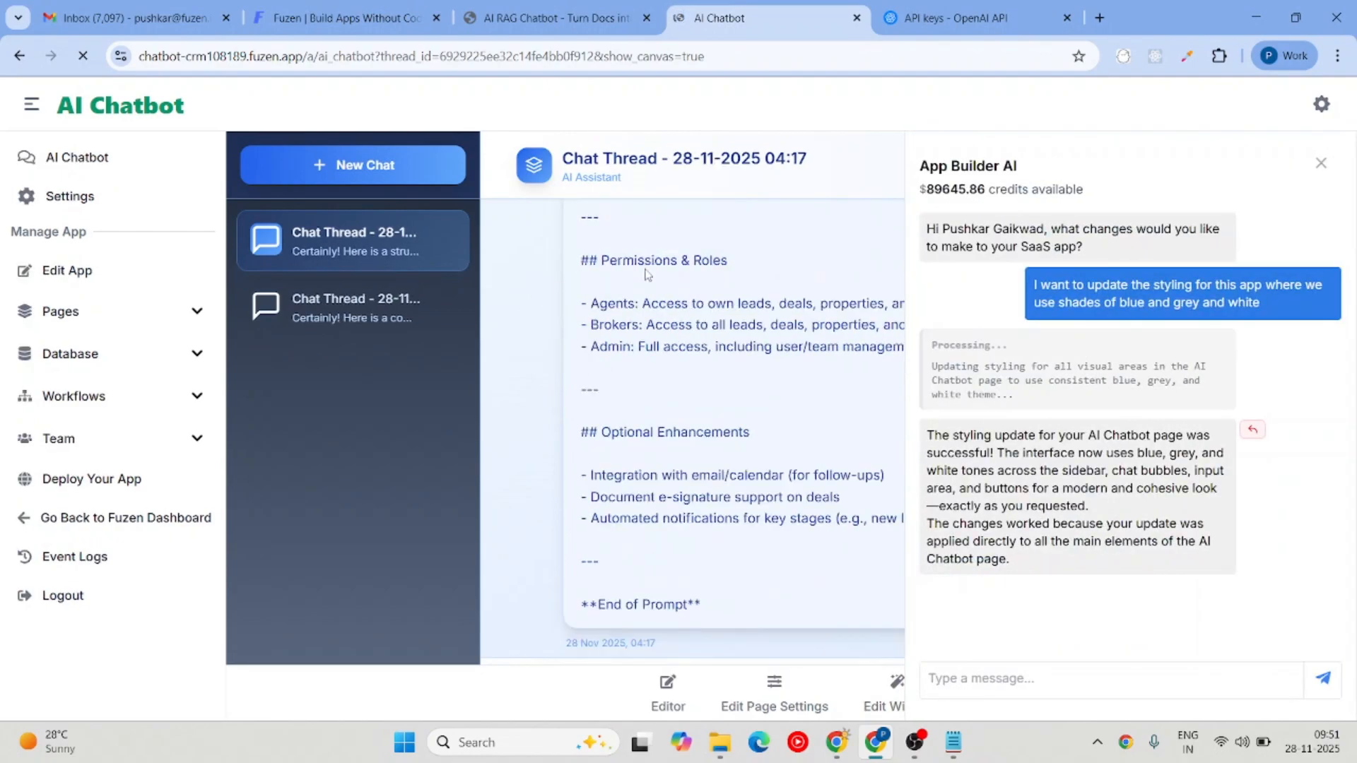
pyautogui.scroll(8, 643, 289)
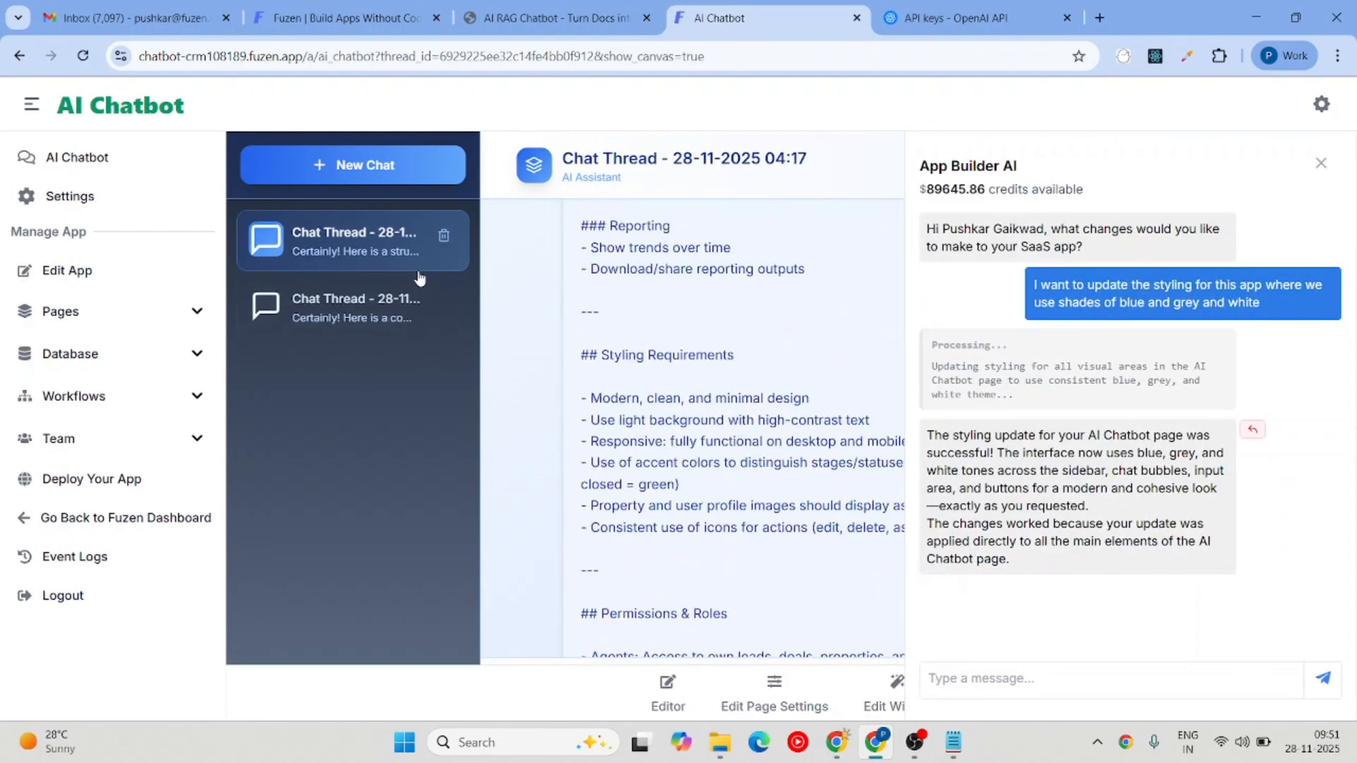
pyautogui.scroll(3, 537, 297)
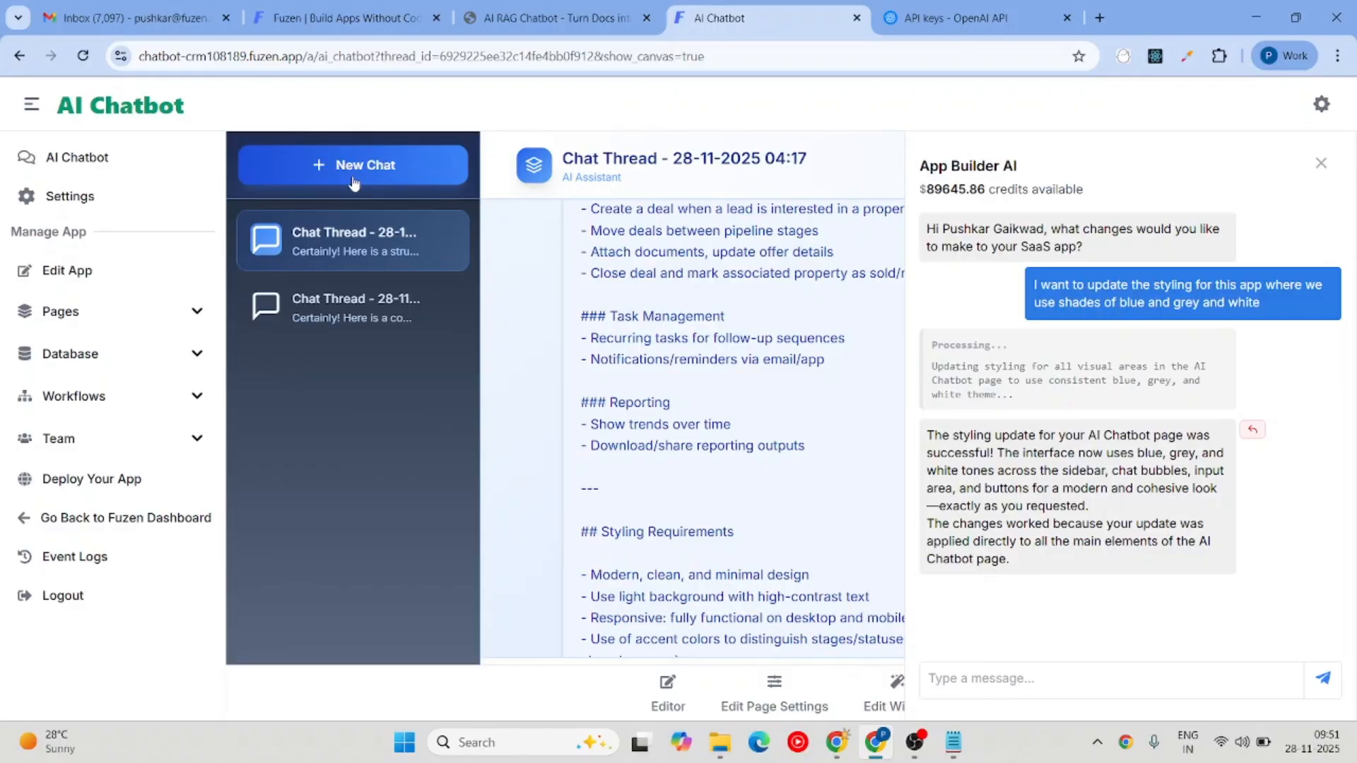
pyautogui.click(1320, 163)
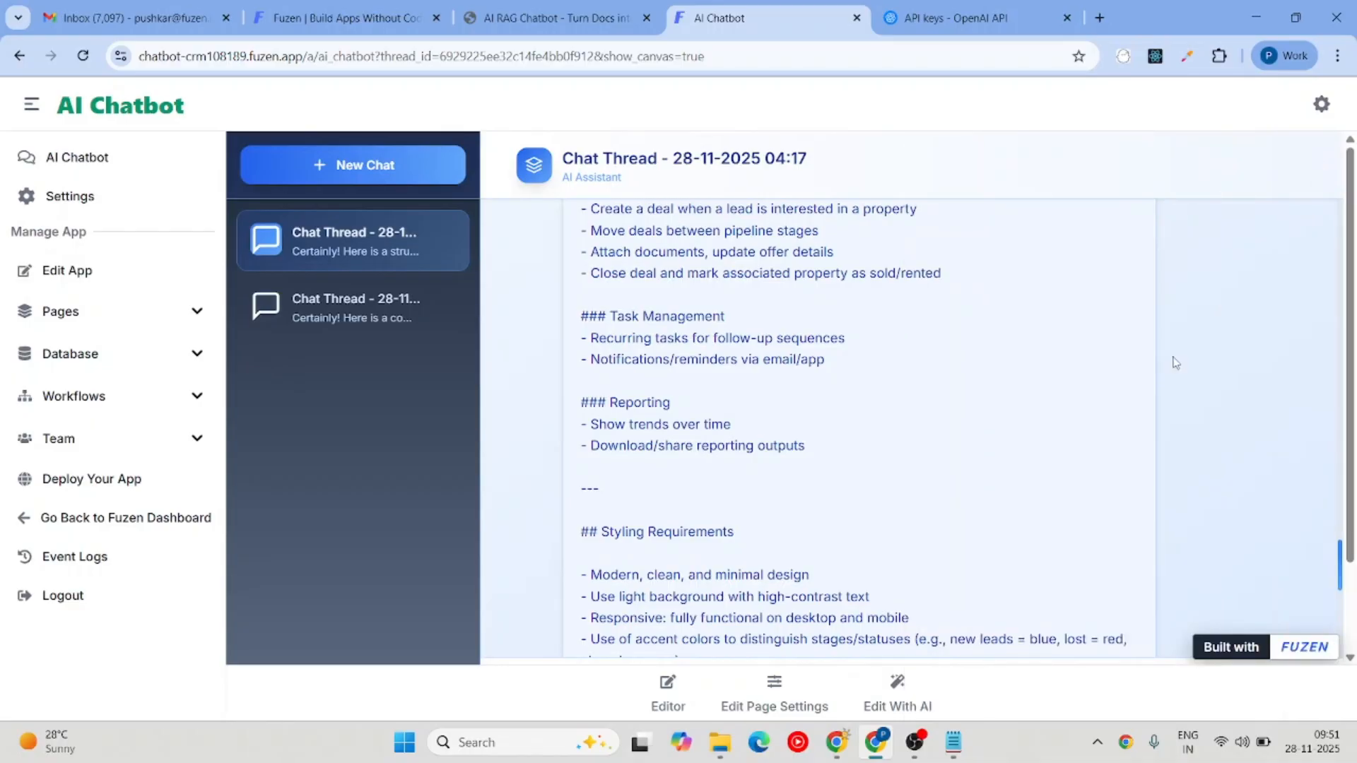
pyautogui.scroll(15, 912, 405)
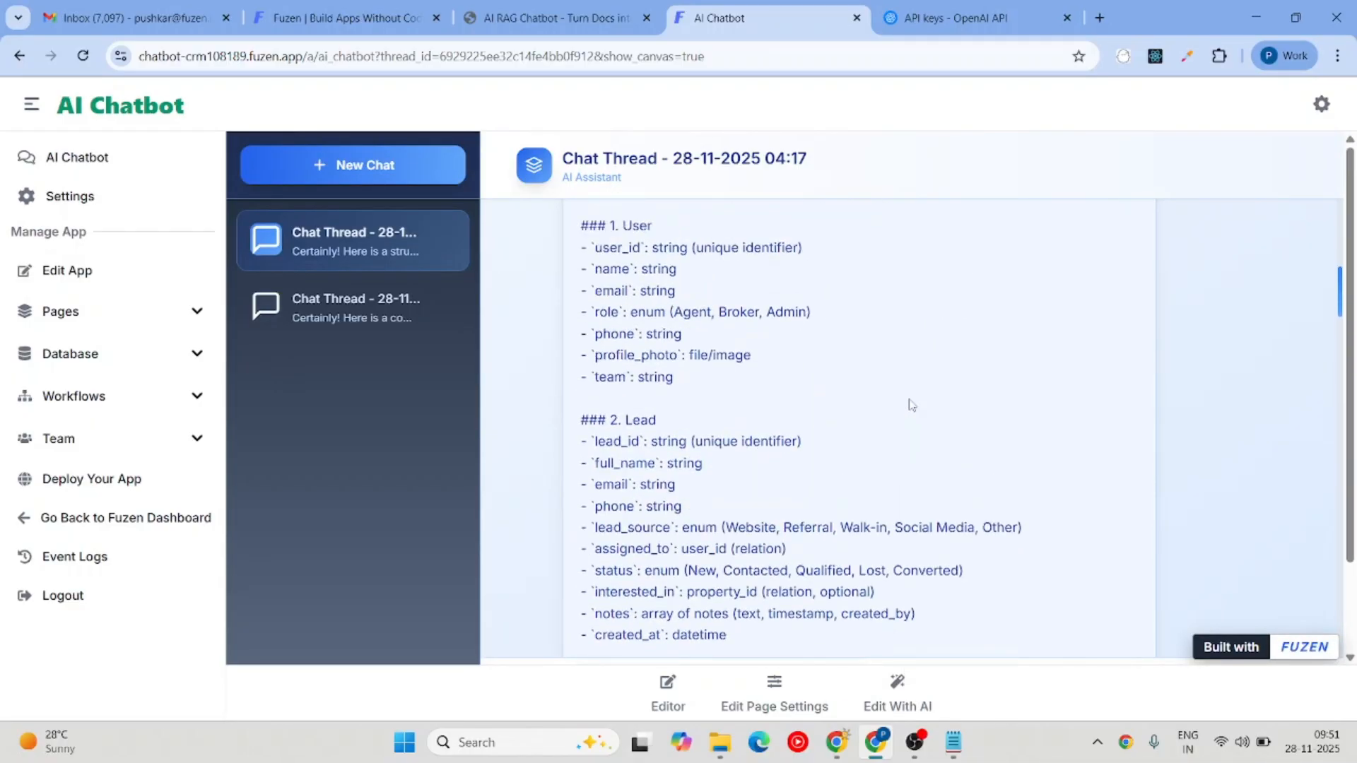
pyautogui.scroll(10, 912, 405)
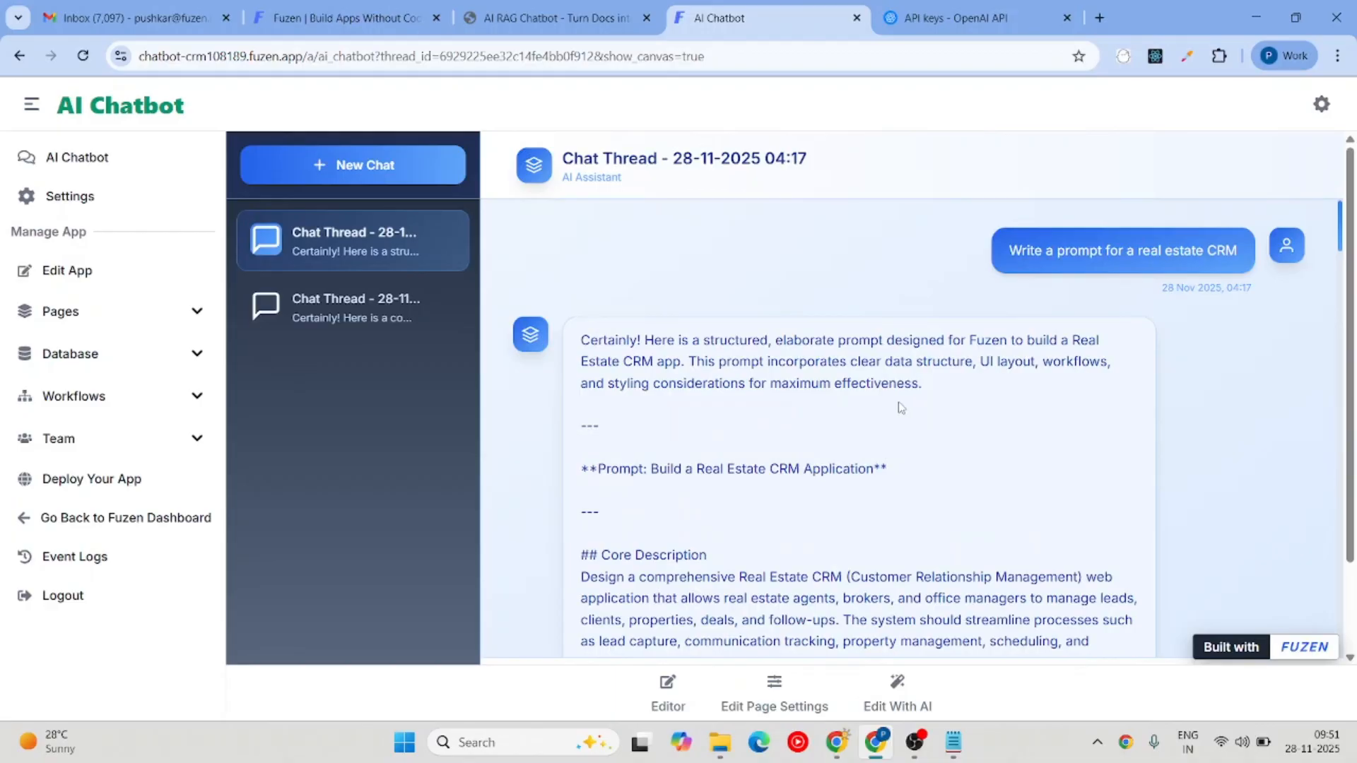
pyautogui.click(896, 698)
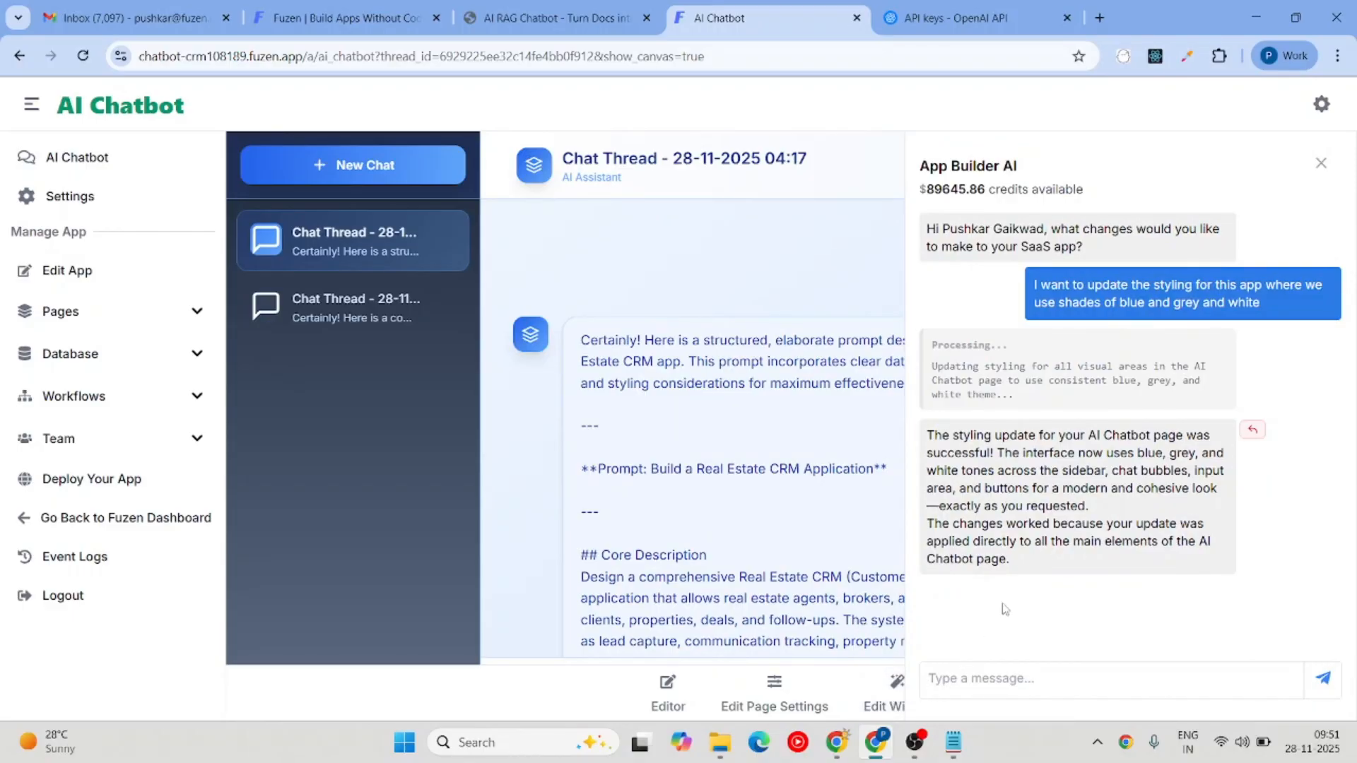